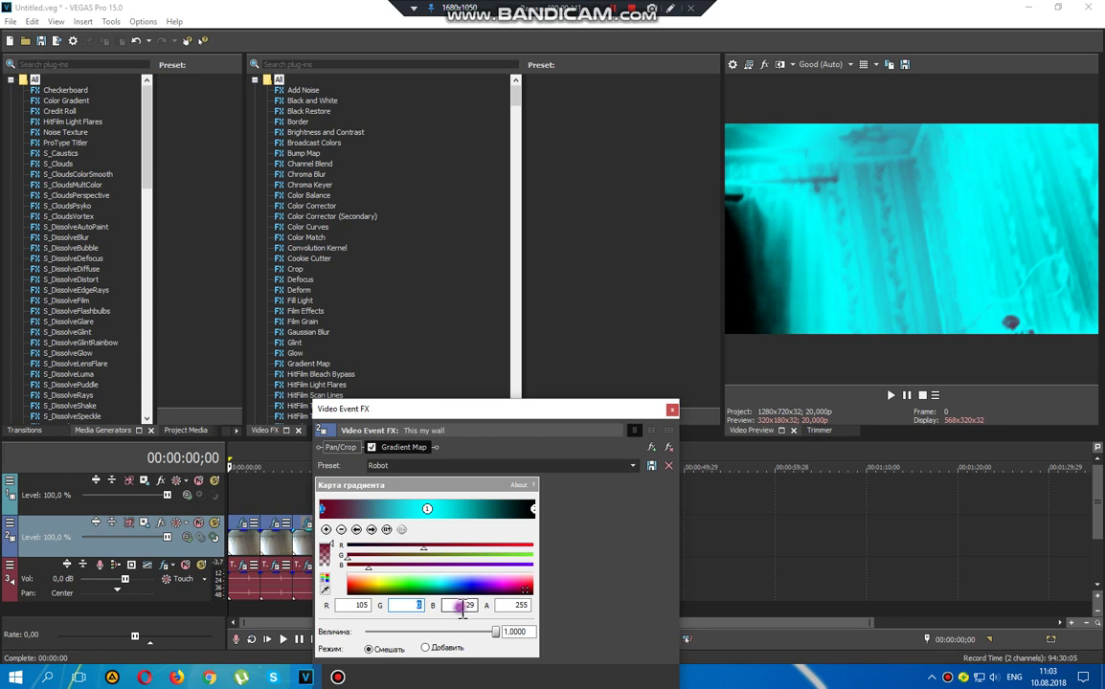
Step: Set the blue value of the middle Gradient Map point to 255, keeping R 0 and G 255
left_click(460, 608)
left_click(372, 531)
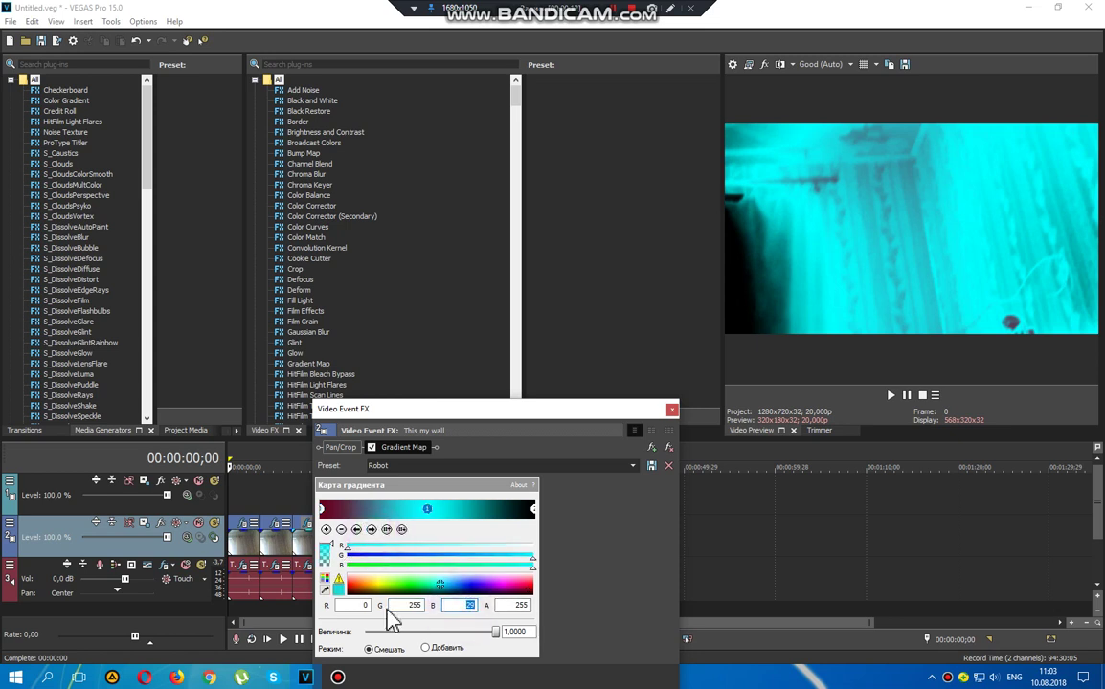
left_click(354, 606)
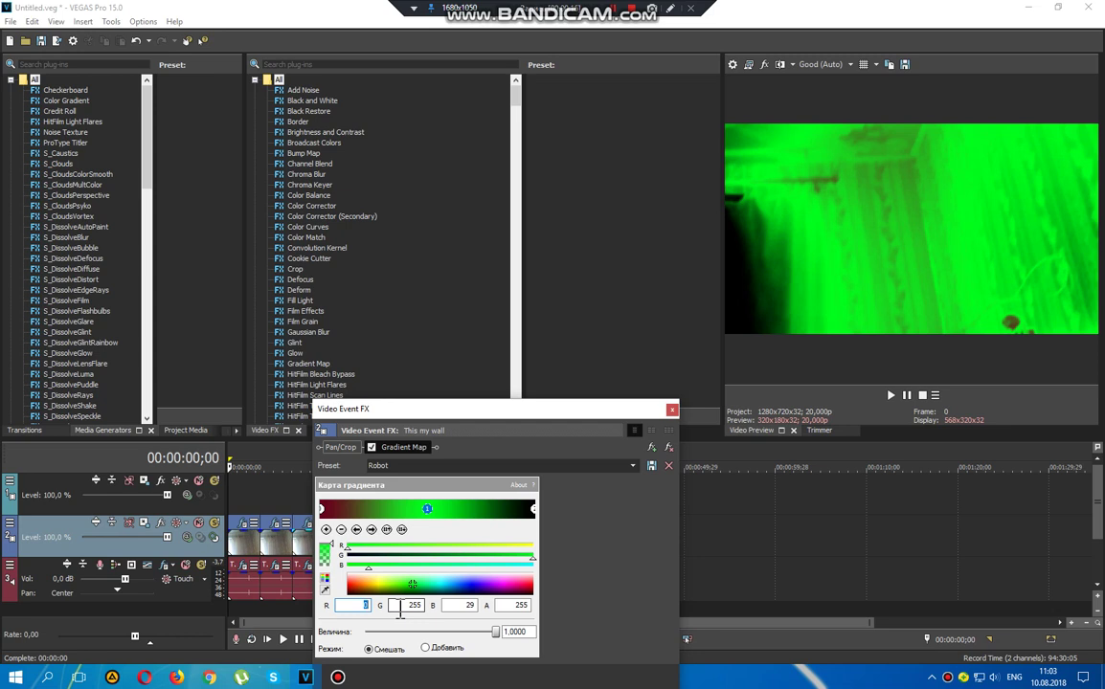
left_click_drag(368, 568, 533, 567)
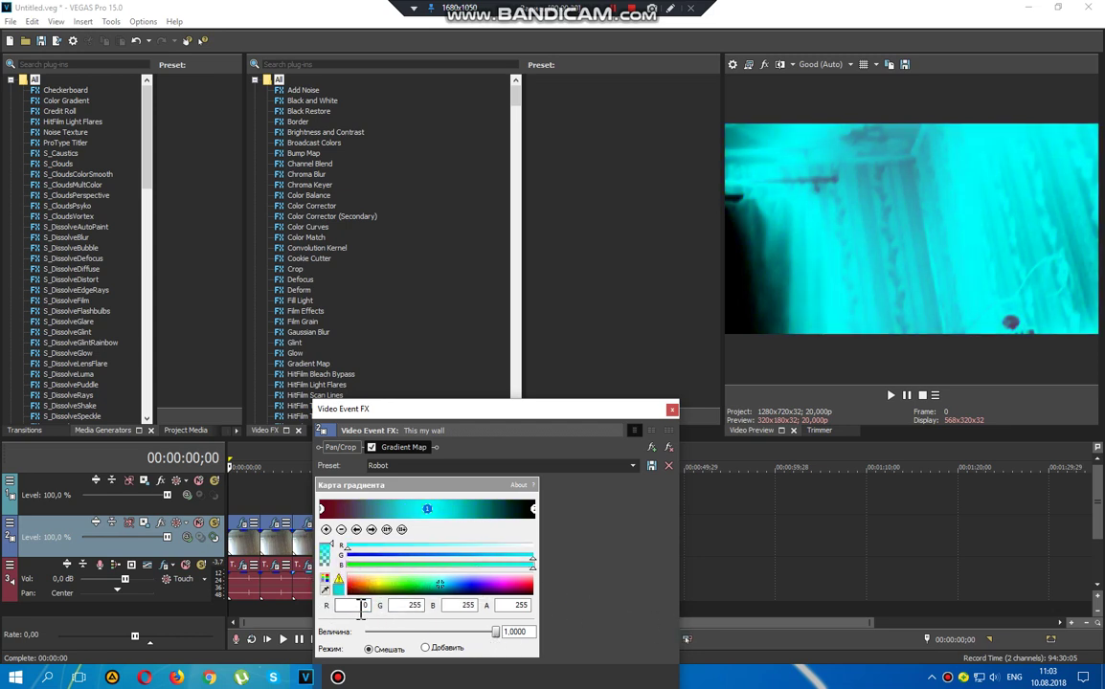
left_click(396, 604)
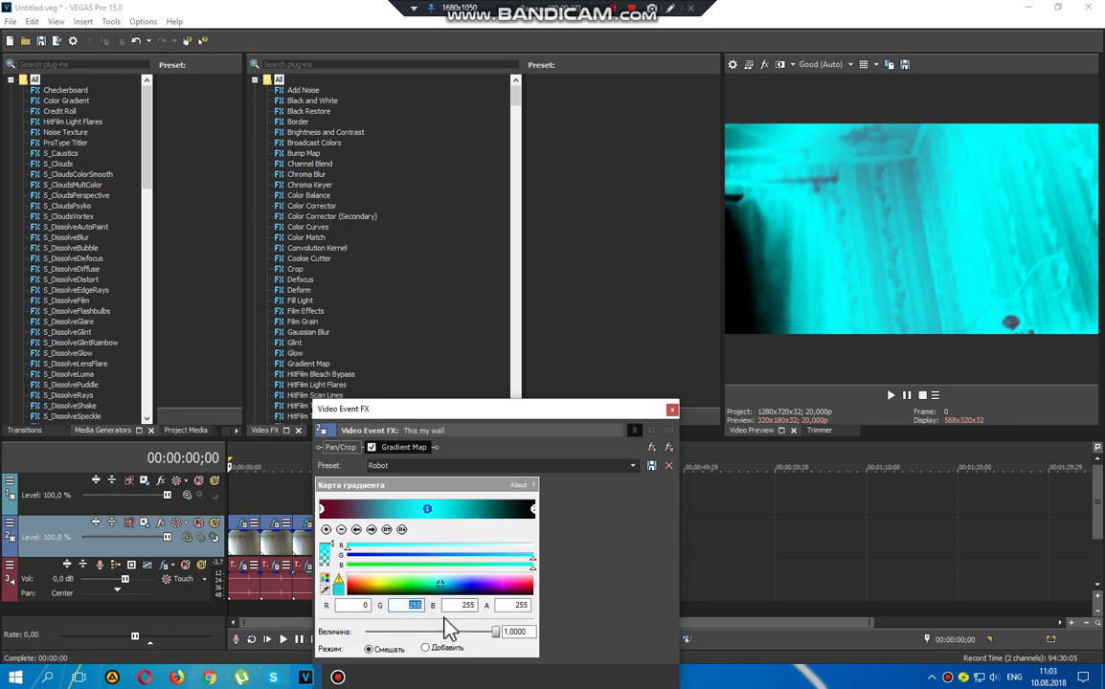
key("Tab")
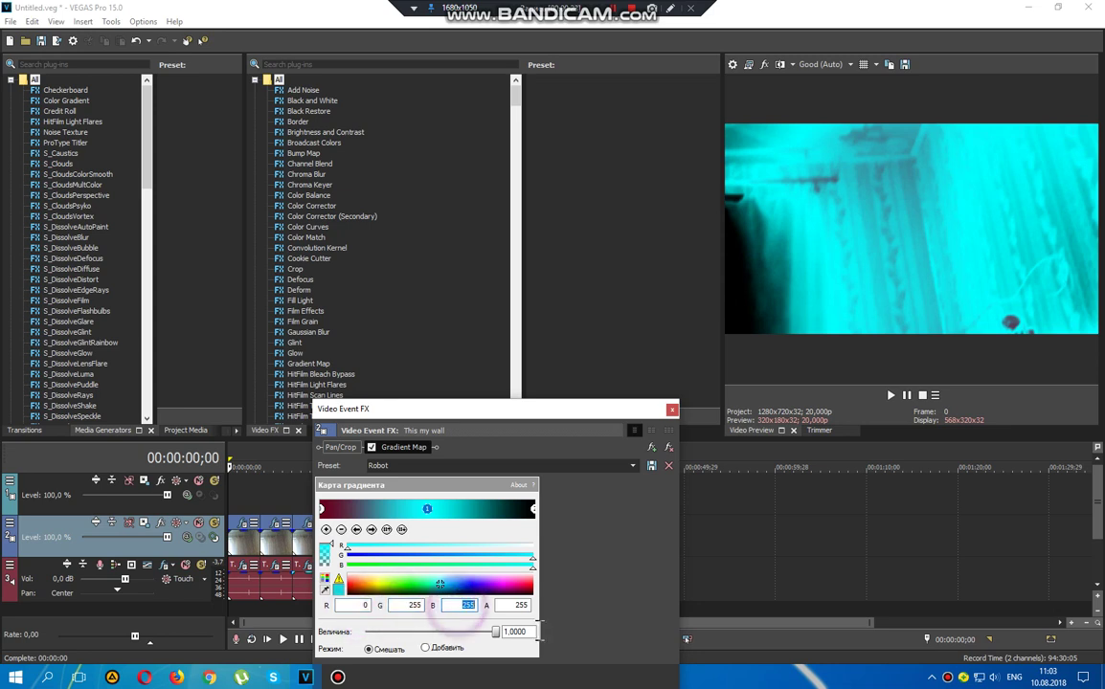
Step: Check the RGB values of the last gradient point in the first clip's Gradient Map and close the effects window
left_click(534, 508)
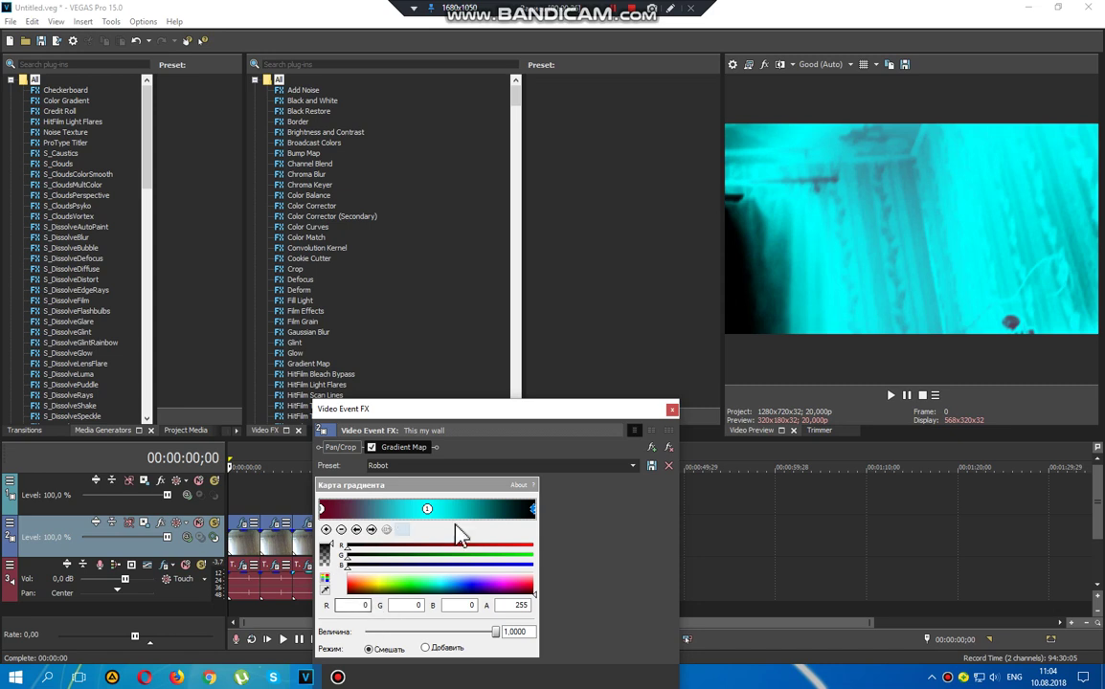
left_click(364, 605)
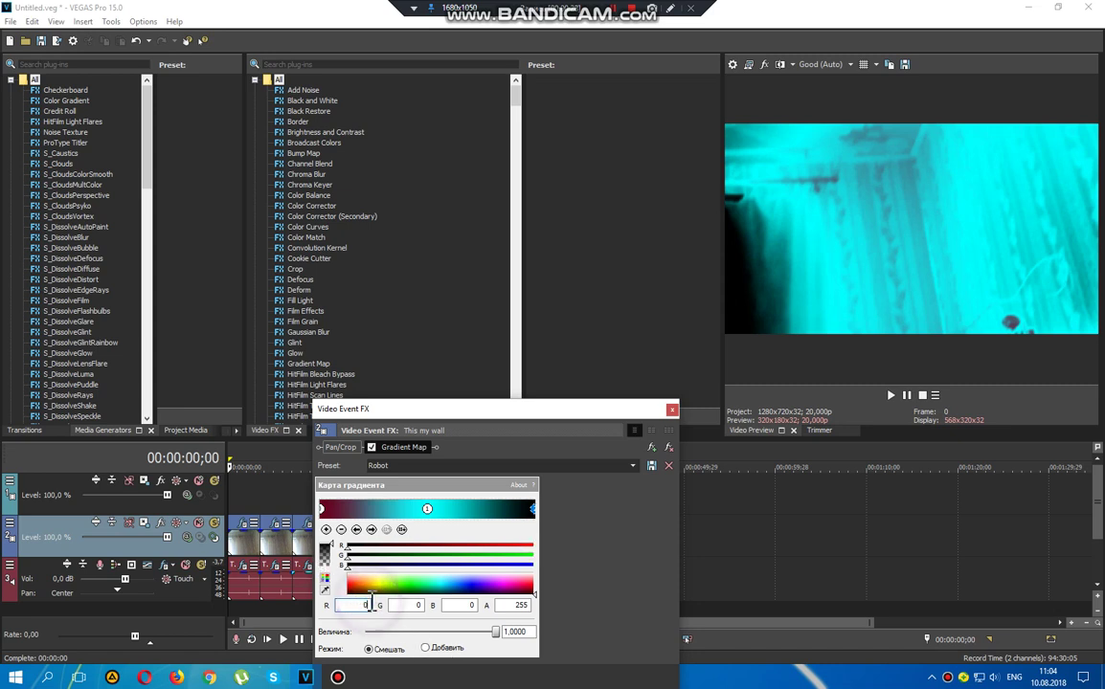
left_click(458, 605)
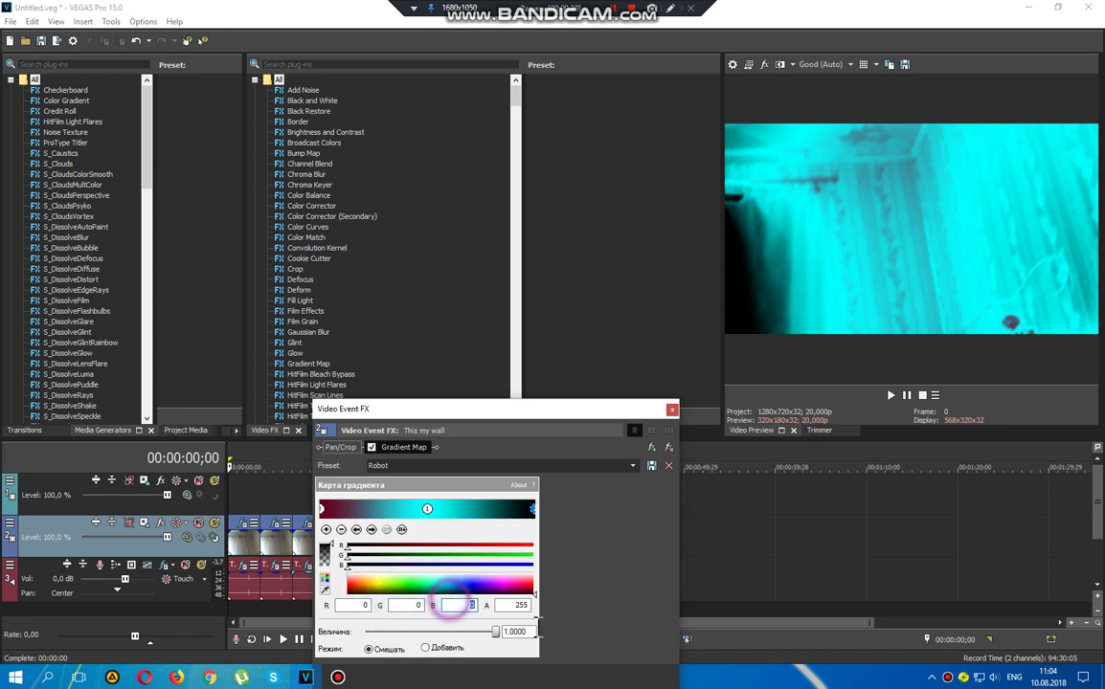
left_click(671, 409)
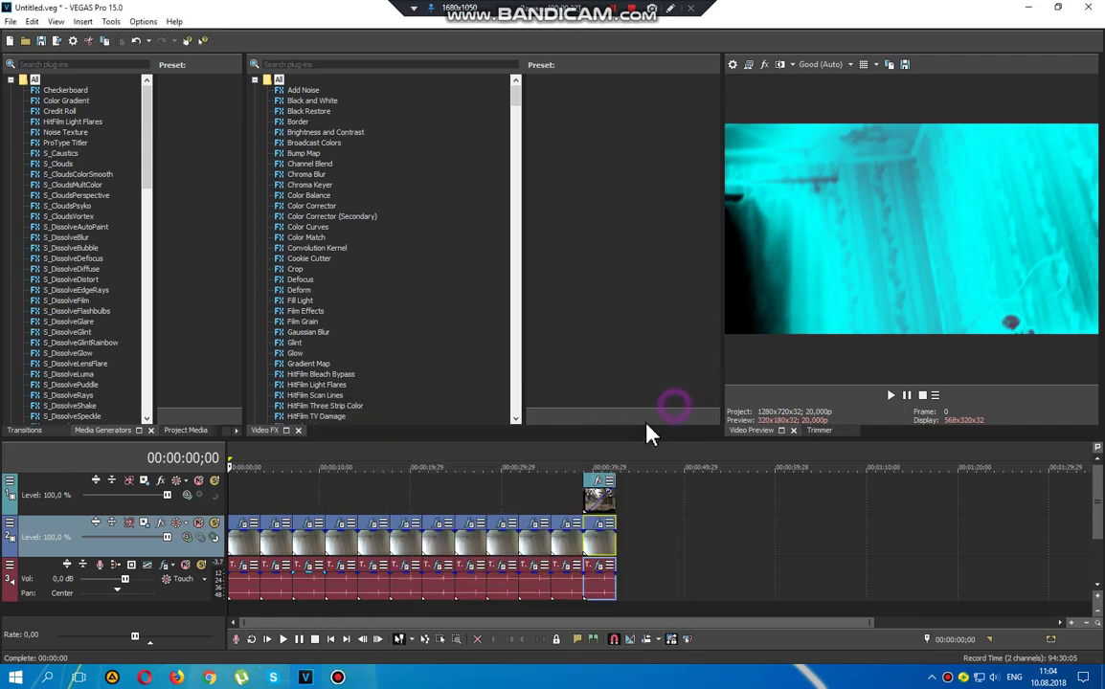
Step: Open the first clip's audio effects and load the Robot preset in IL Vocodex, closing the window when done
left_click(239, 567)
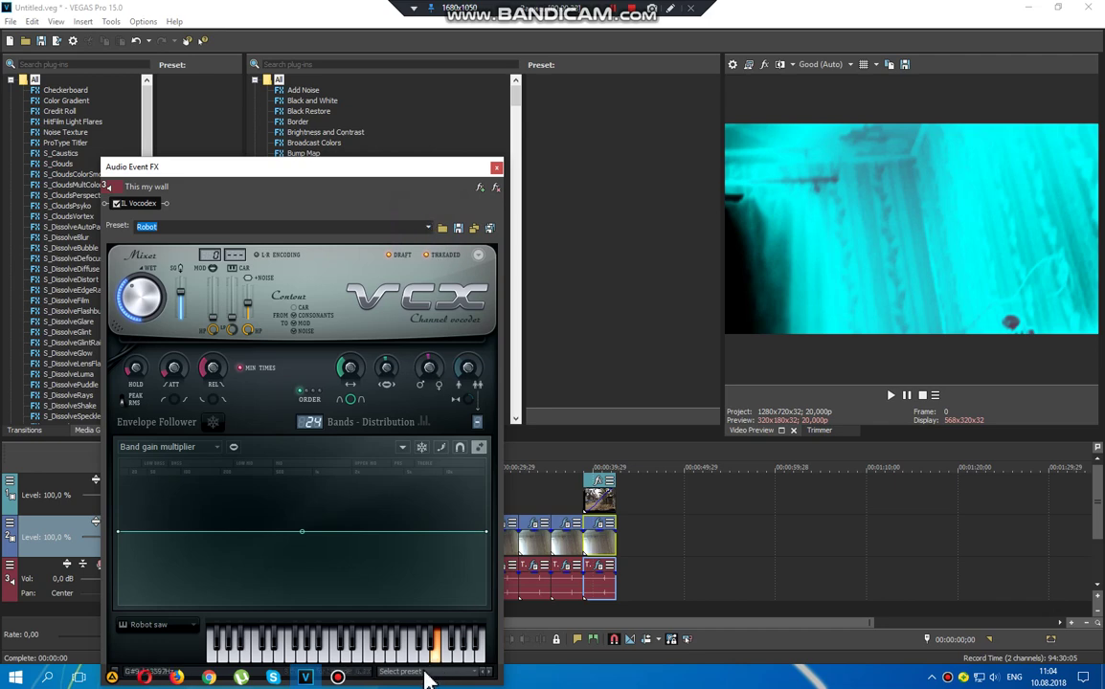
left_click_drag(273, 167, 268, 28)
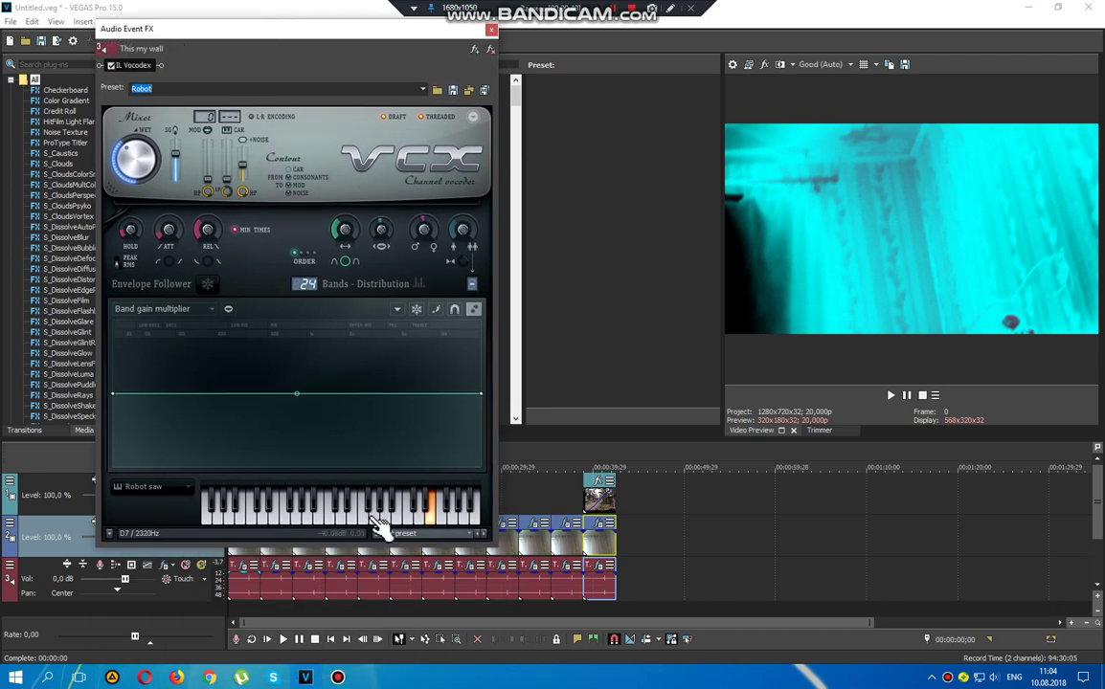
left_click(391, 542)
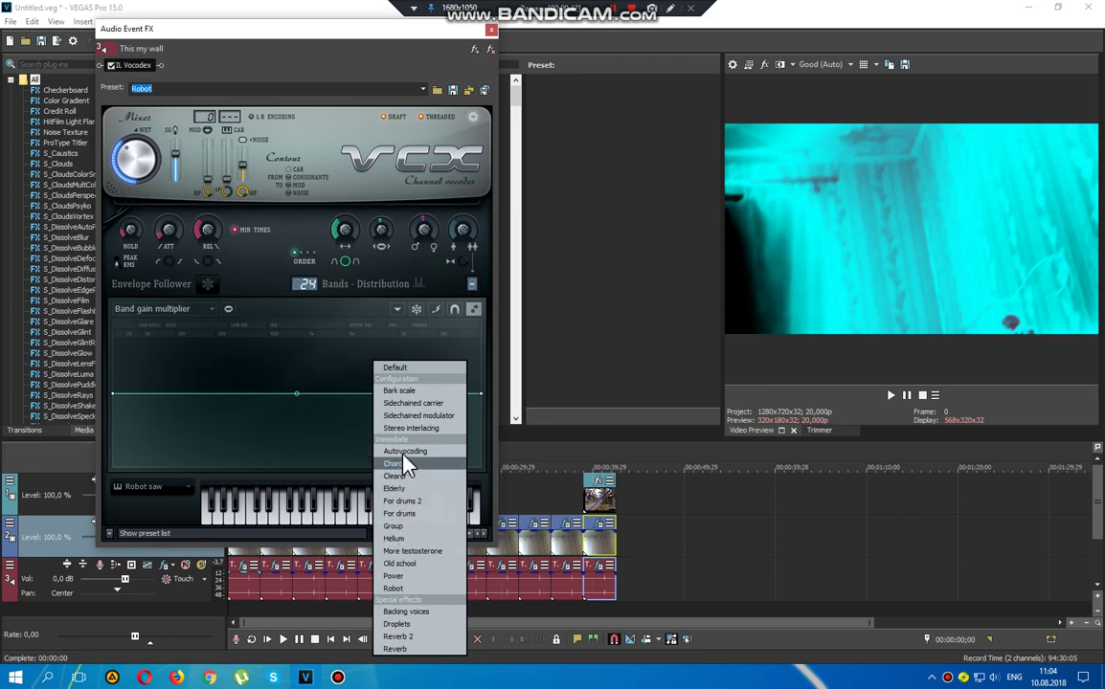
left_click(399, 589)
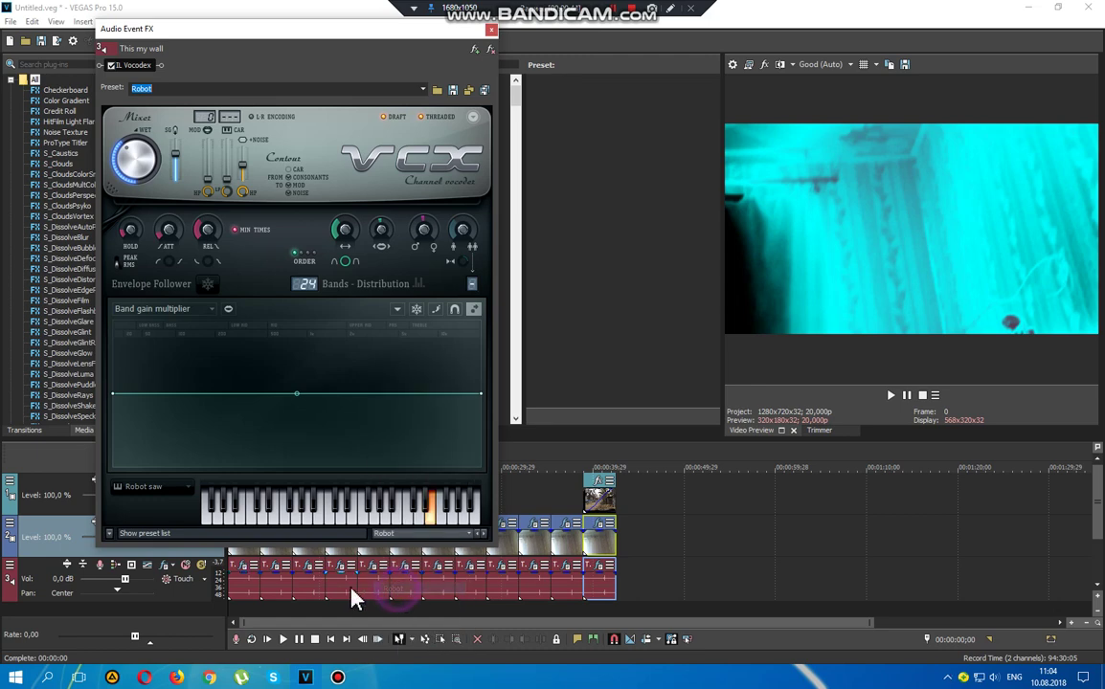
left_click(490, 28)
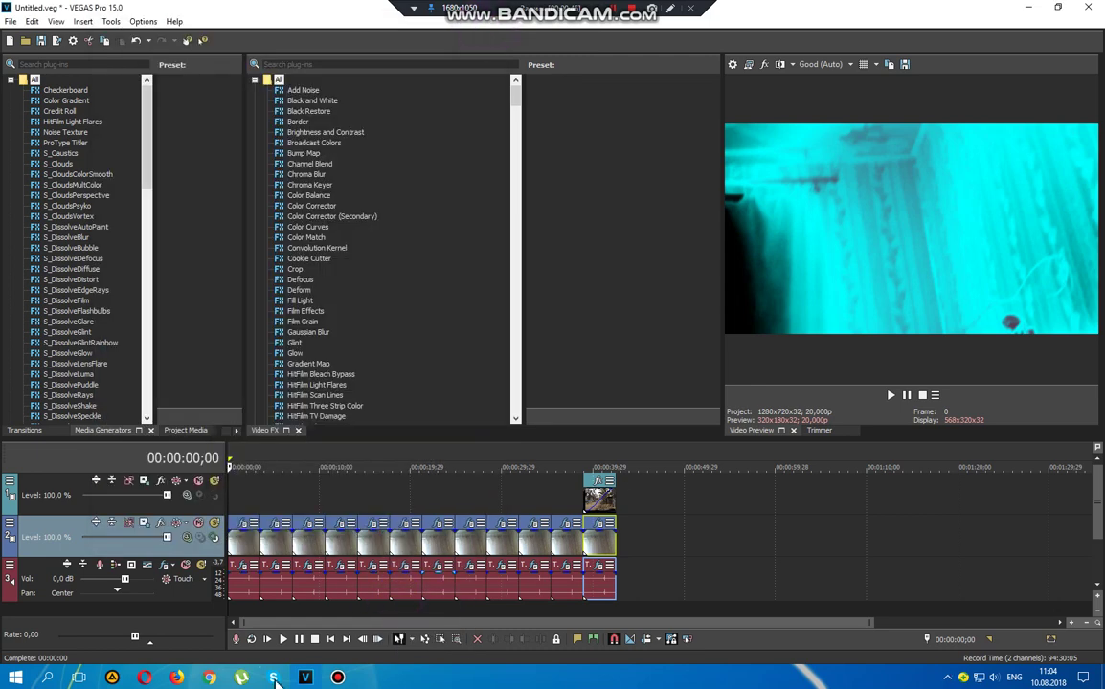
Step: Play the preview up to the second clip, then examine each TV Simulator parameter in that clip's video effects
left_click(890, 396)
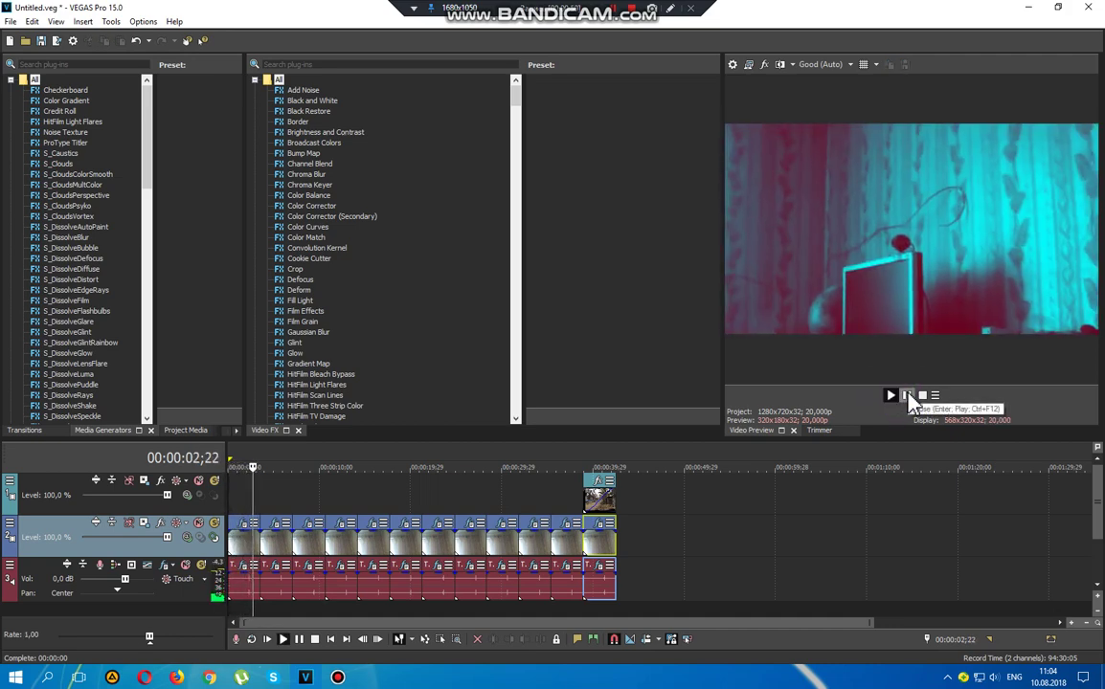
left_click(907, 396)
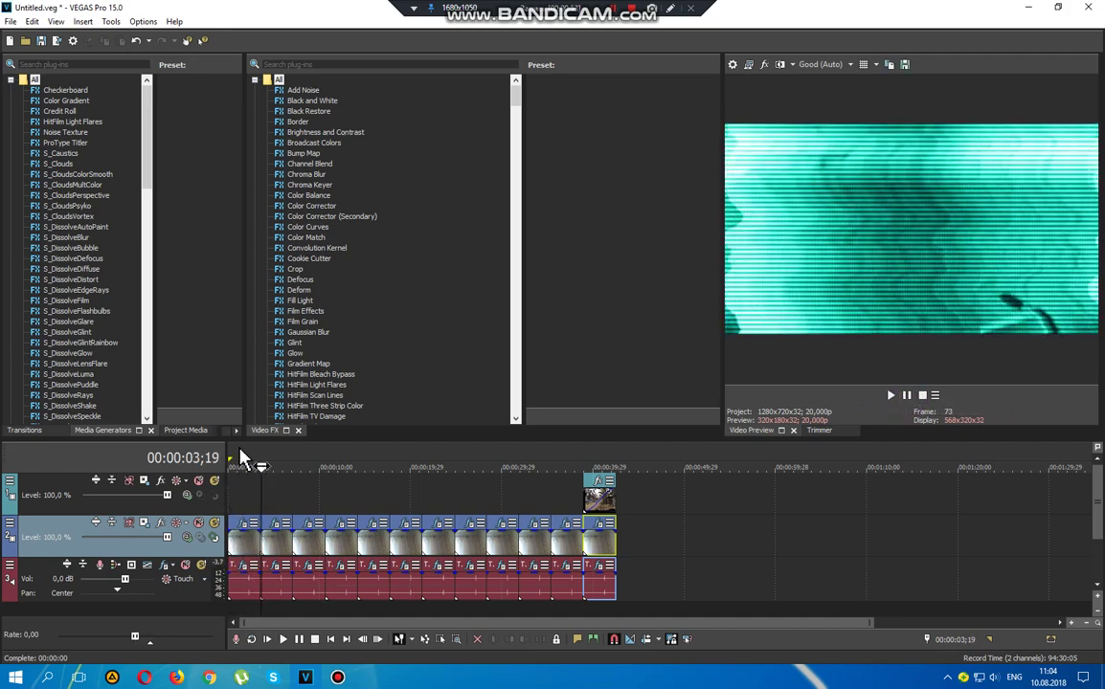
left_click(278, 527)
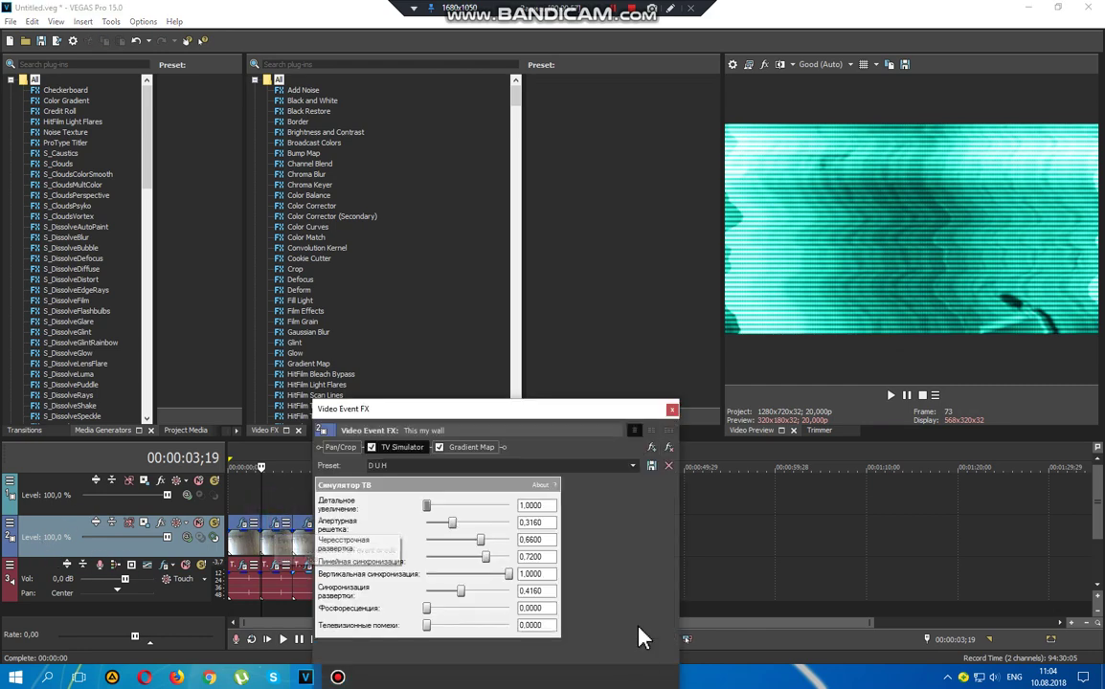
left_click(535, 504)
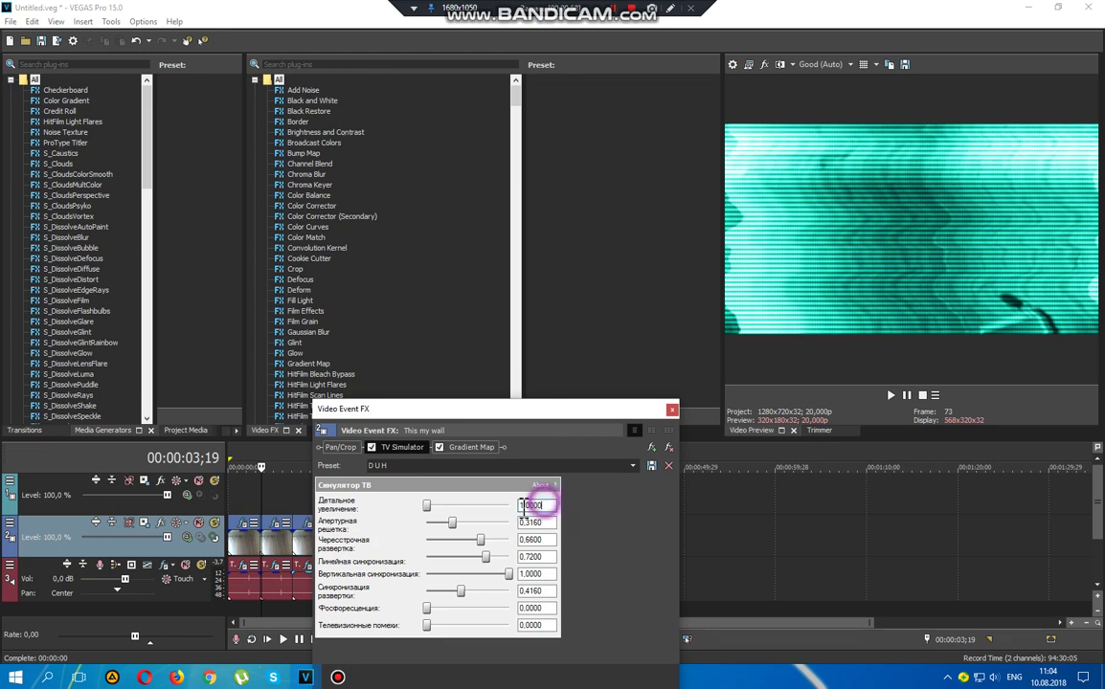
left_click(541, 522)
left_click(534, 556)
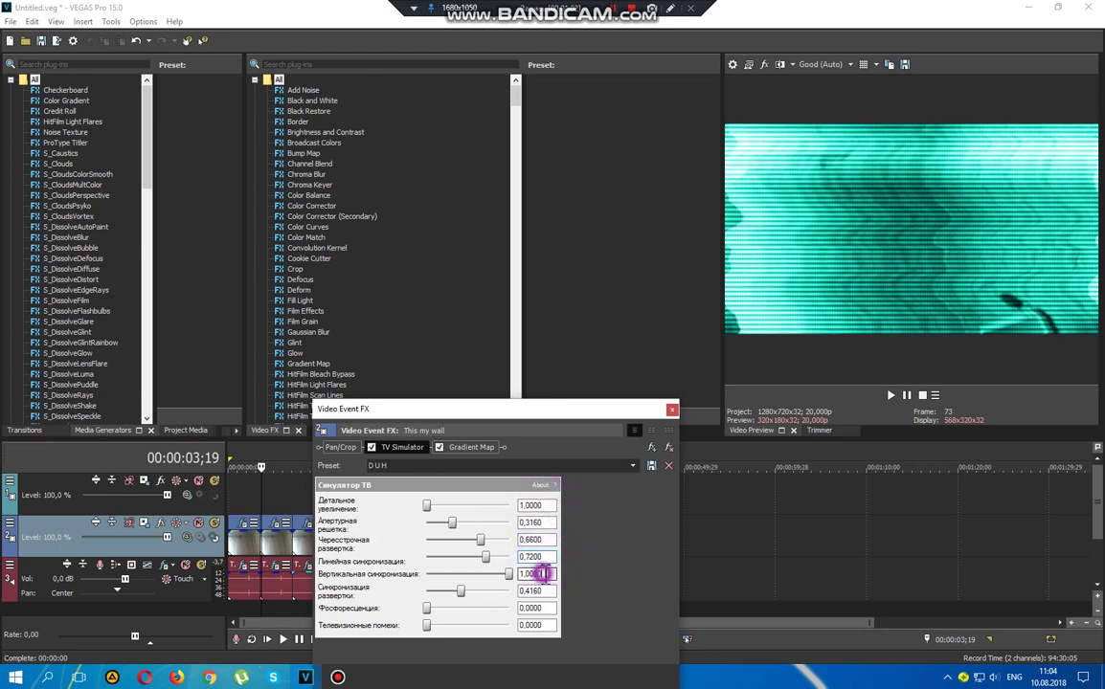
left_click(534, 574)
left_click(545, 591)
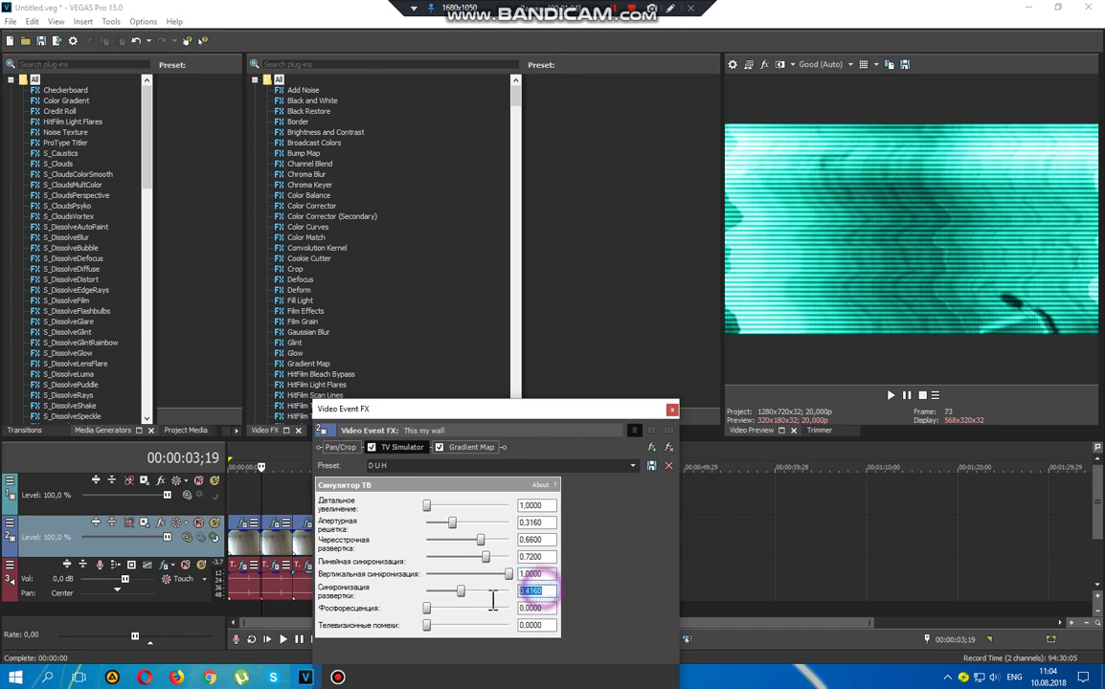
left_click(534, 608)
left_click(532, 625)
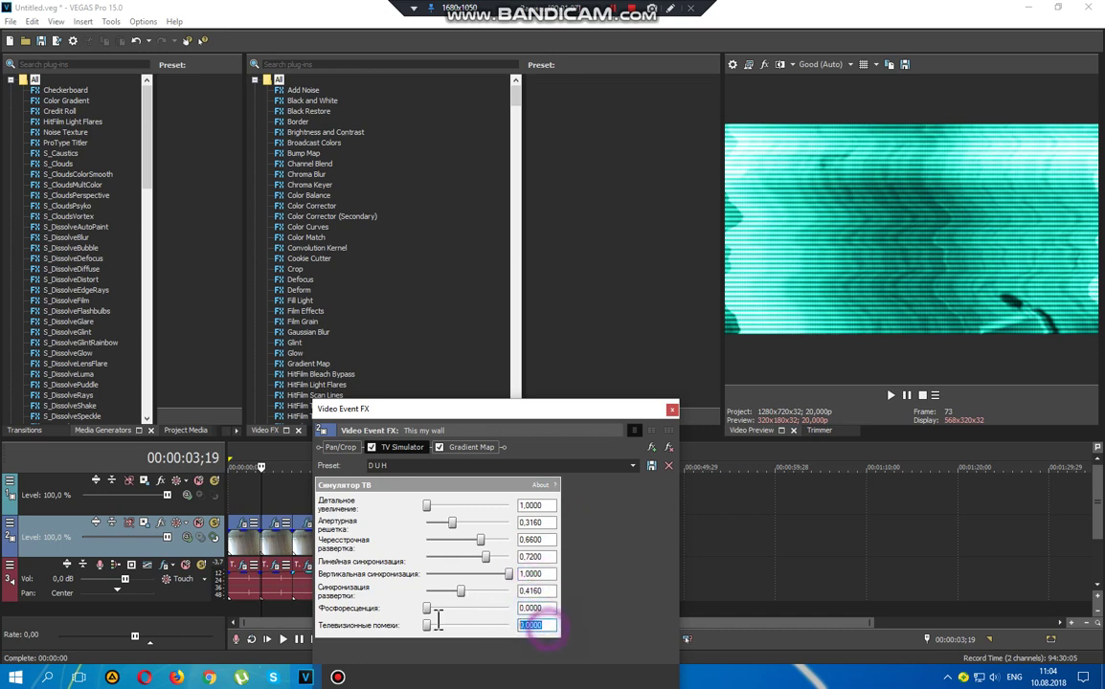
Step: In the second clip's Gradient Map, set the middle point's colour to R 45, G 255, B 255
left_click(475, 448)
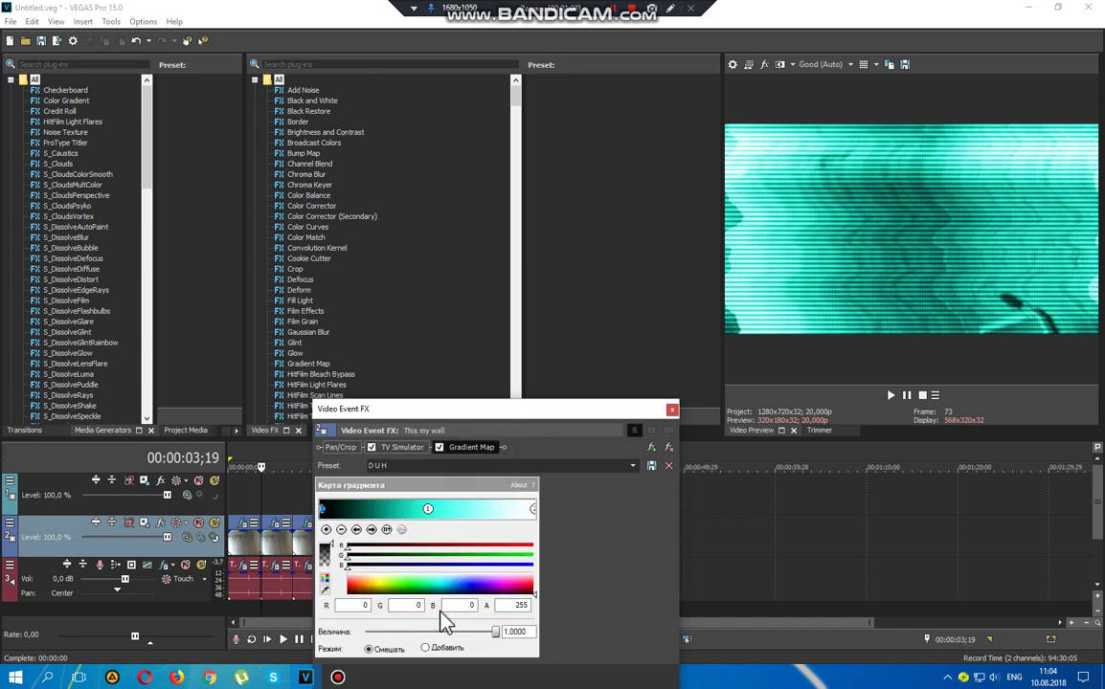
left_click(414, 605)
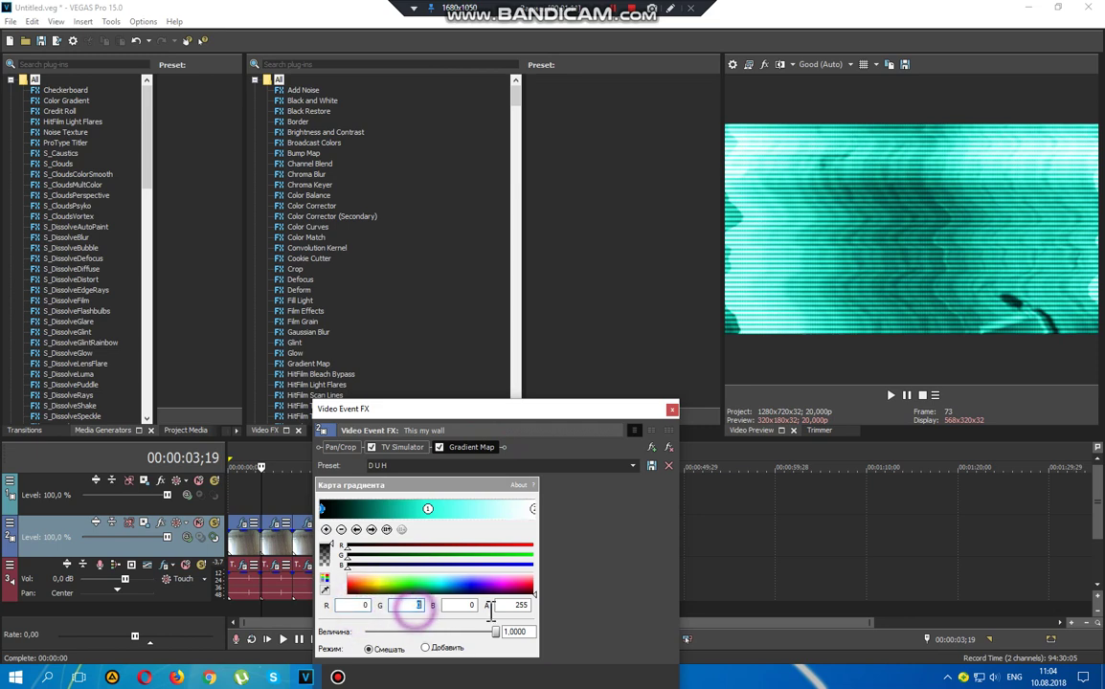
left_click(468, 606)
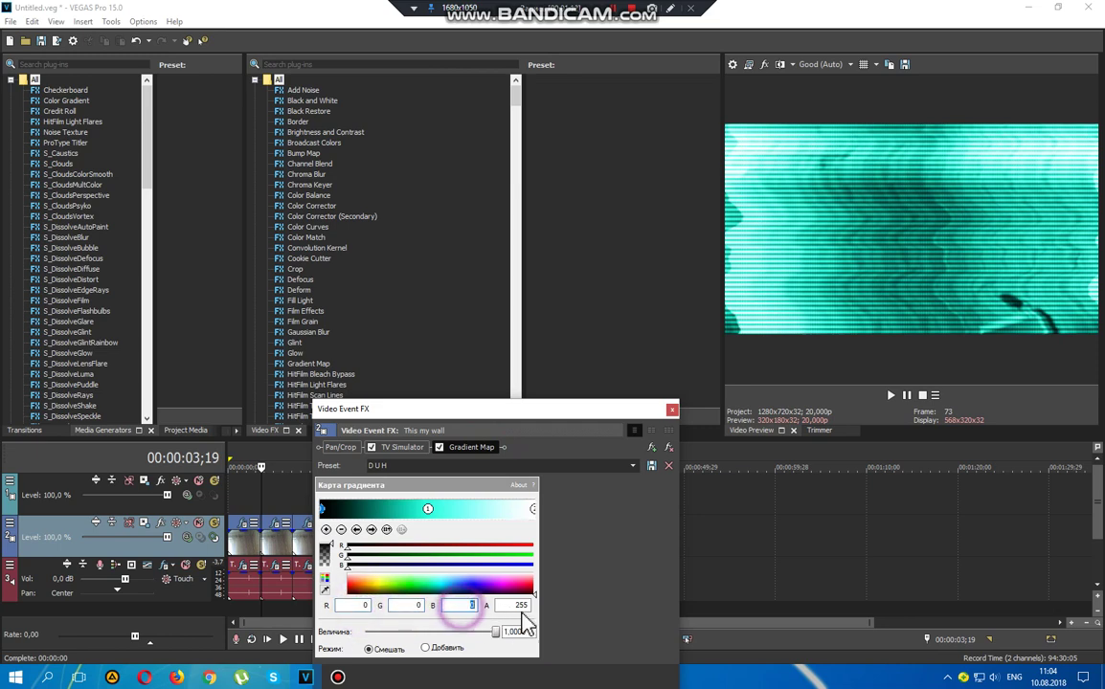
left_click(371, 529)
left_click(355, 605)
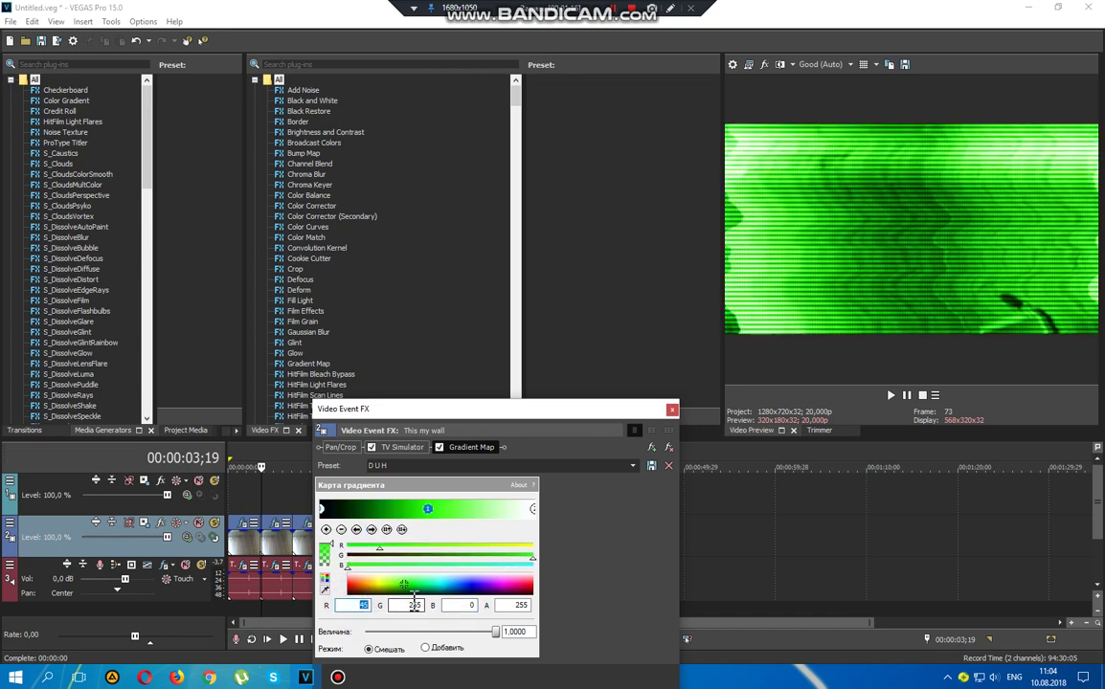
left_click(457, 605)
type("255")
key("Return")
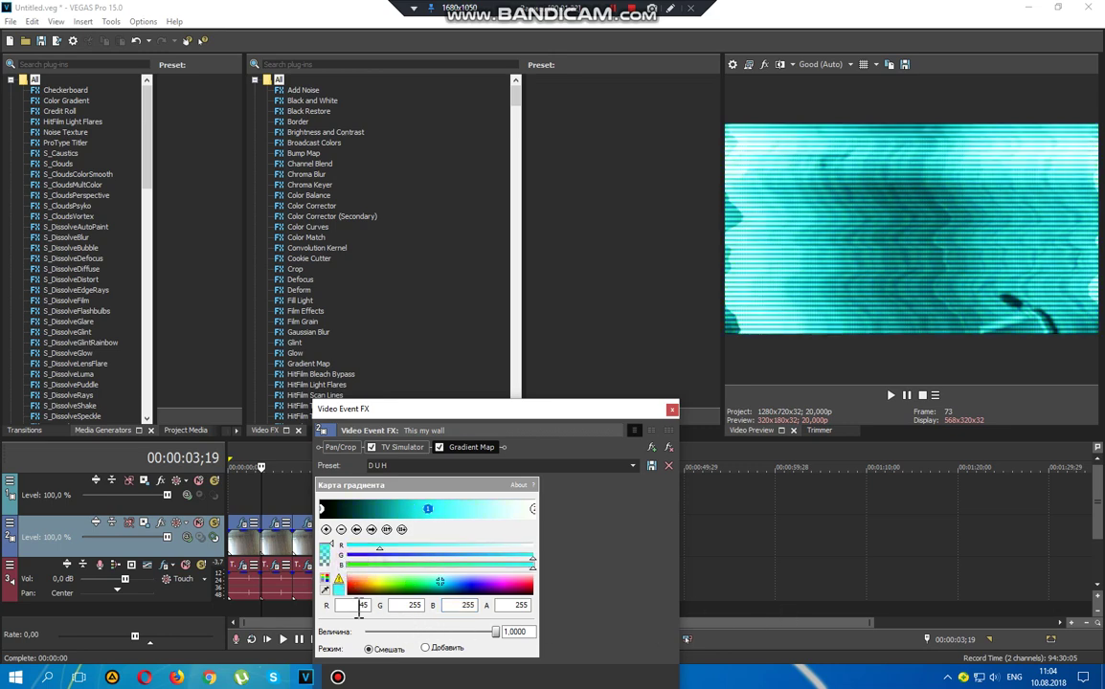
left_click(355, 607)
left_click(456, 606)
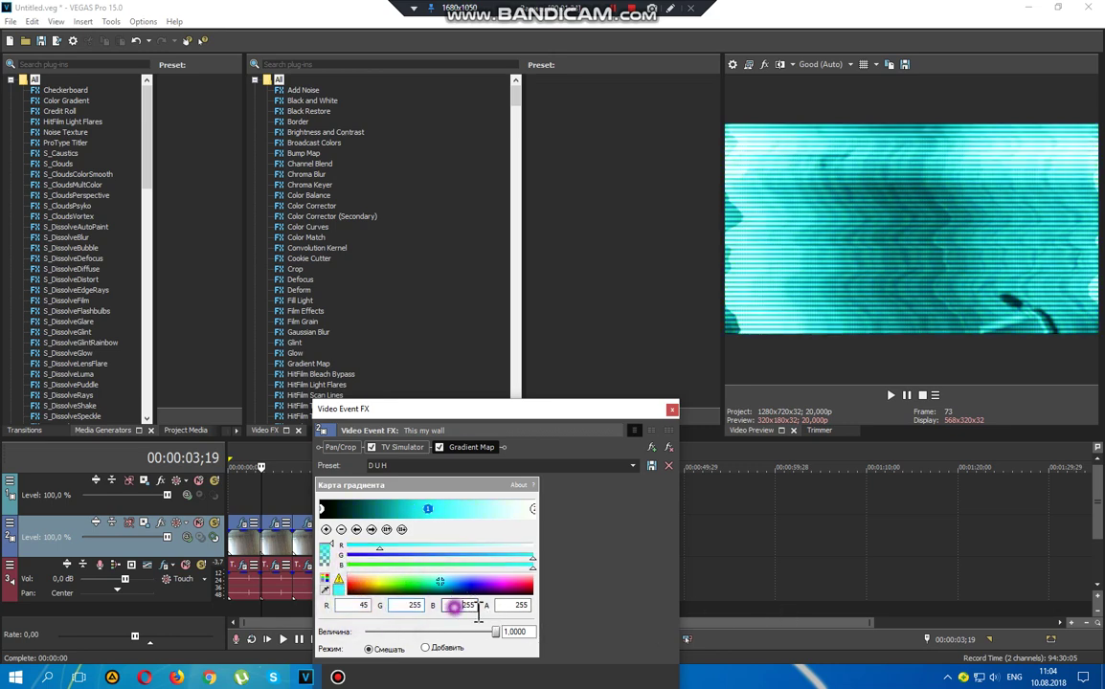
Step: Review the RGB values of the second clip's last gradient point and close its video effects
left_click(533, 510)
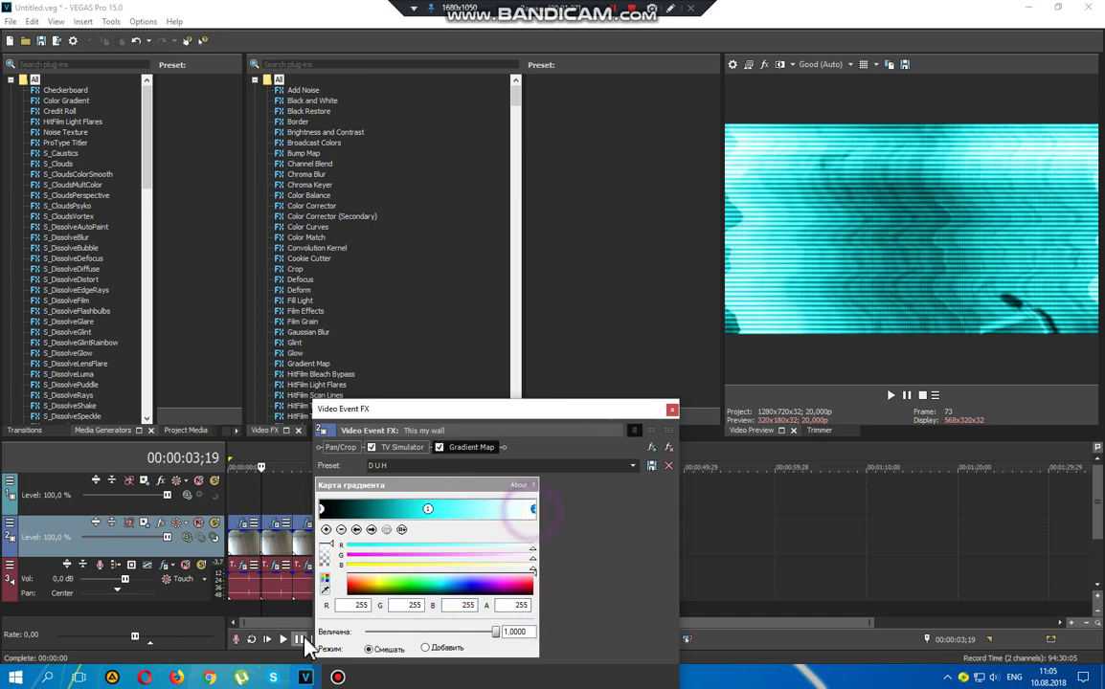
left_click(410, 606)
left_click(456, 605)
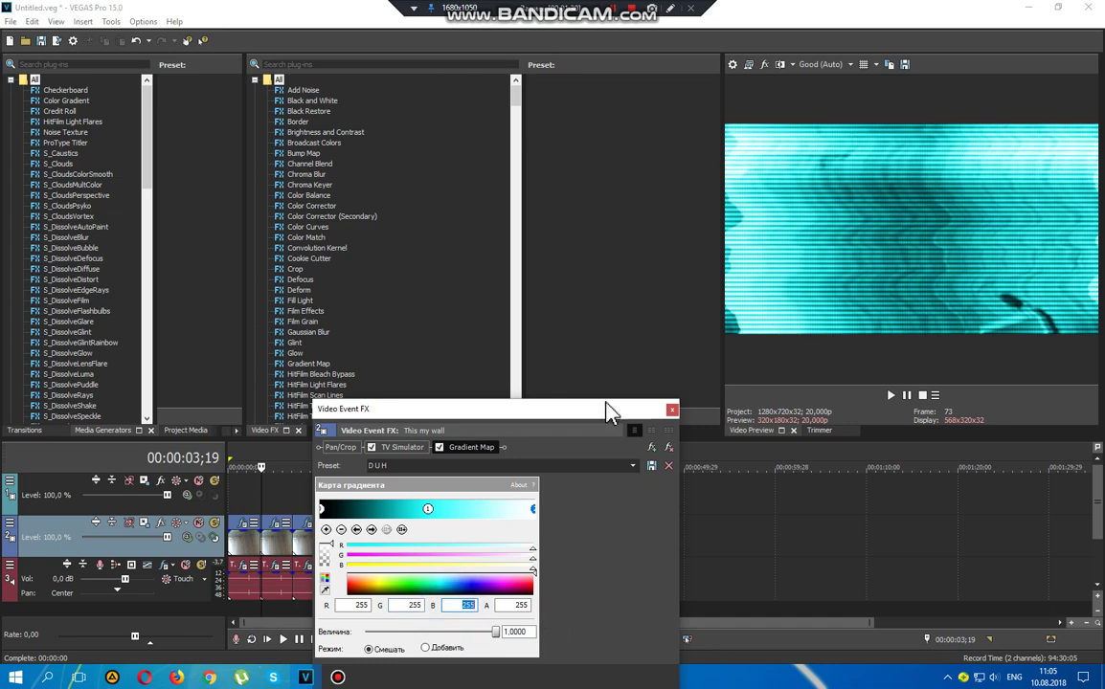
left_click(671, 410)
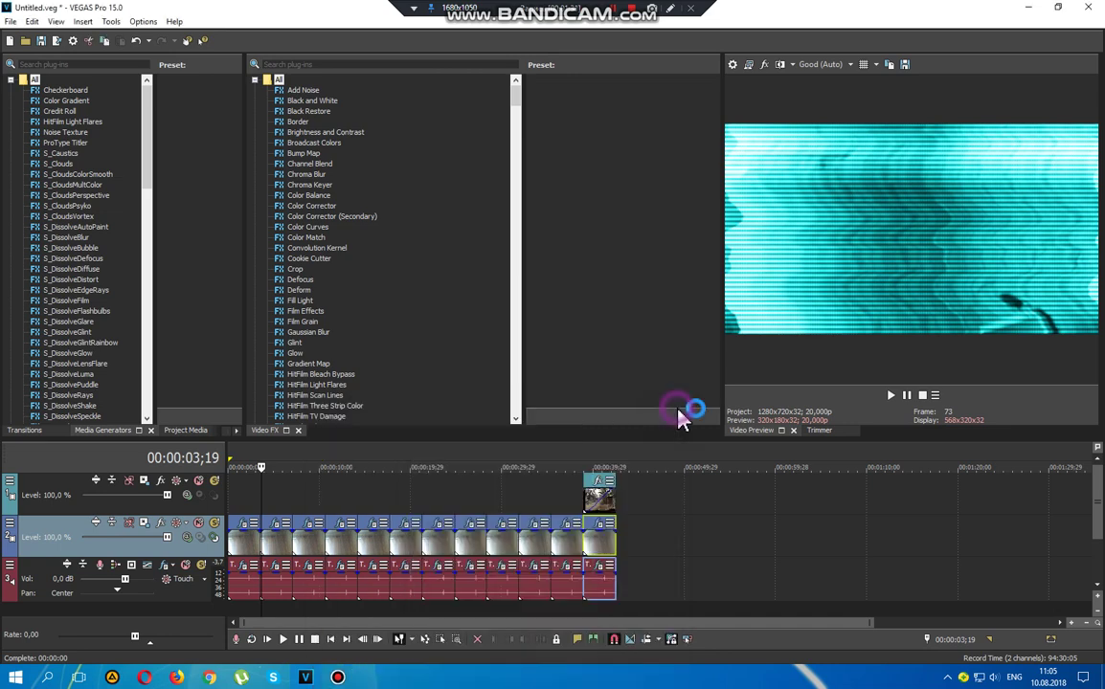
Step: Open the second clip's audio effects and choose the TALKING OF FLUTES... preset for the Orange Vocoder effect
left_click(274, 567)
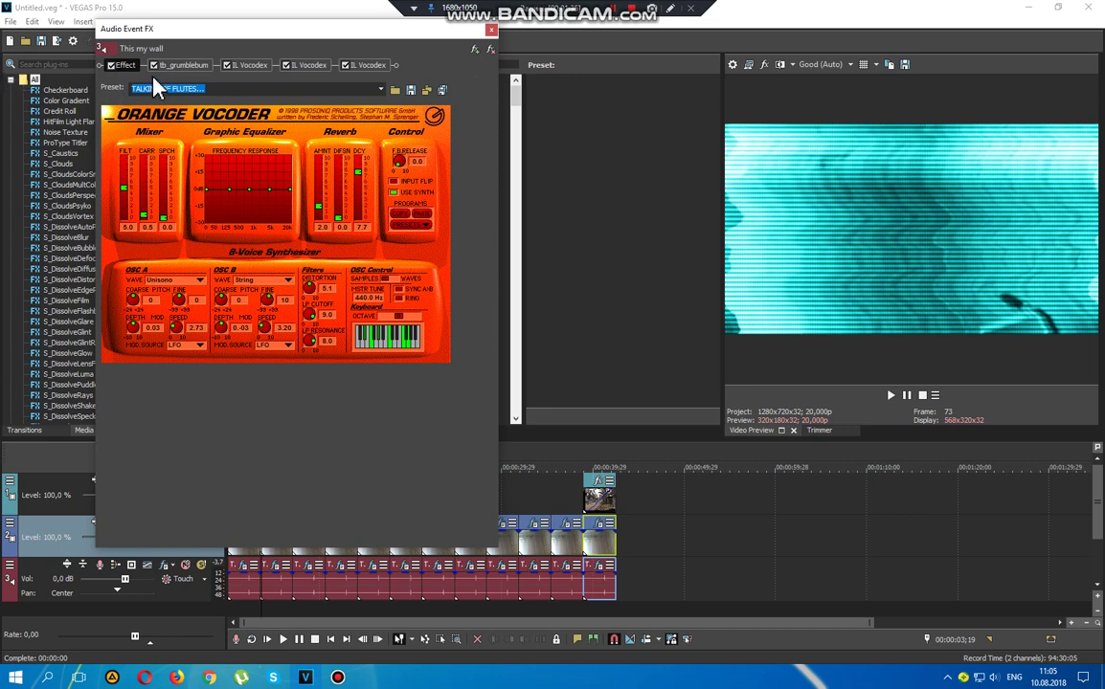
left_click(380, 89)
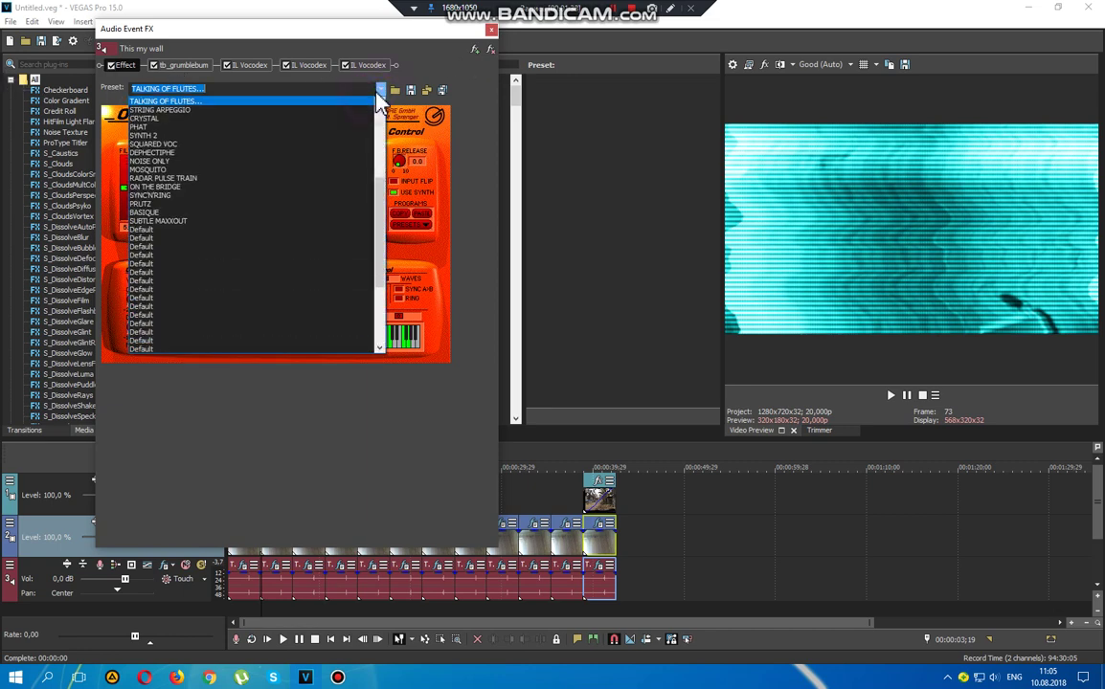
left_click(253, 106)
Step: Load the init preset for the tb_grumblebum effect in the second clip's audio chain
left_click(203, 67)
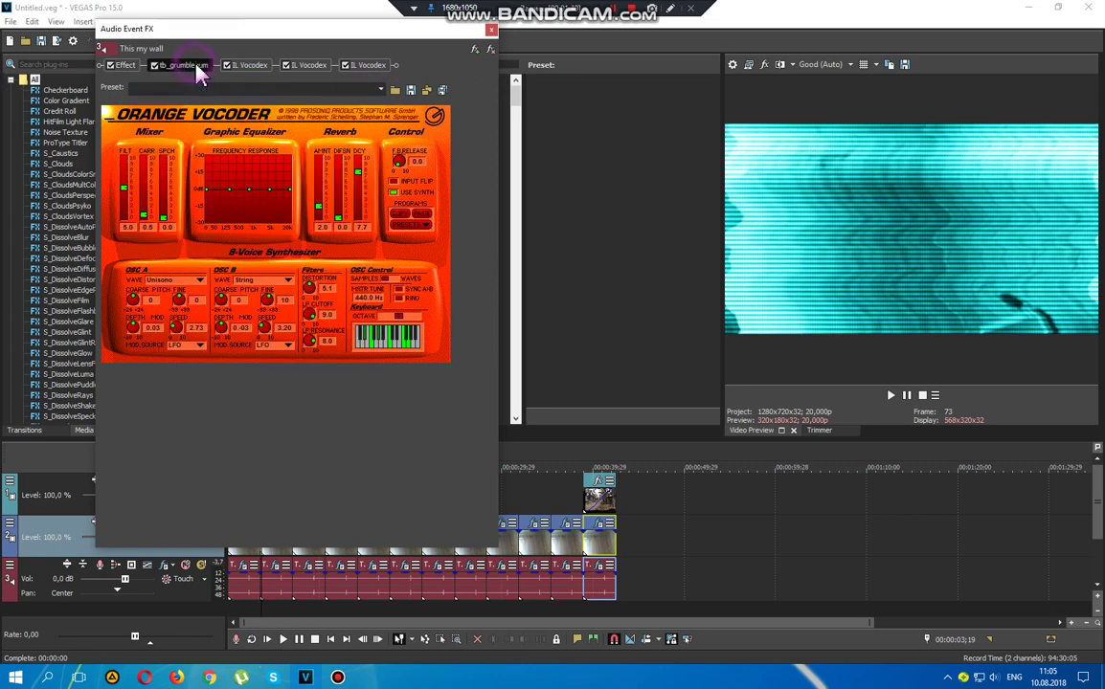
left_click(270, 89)
left_click(260, 102)
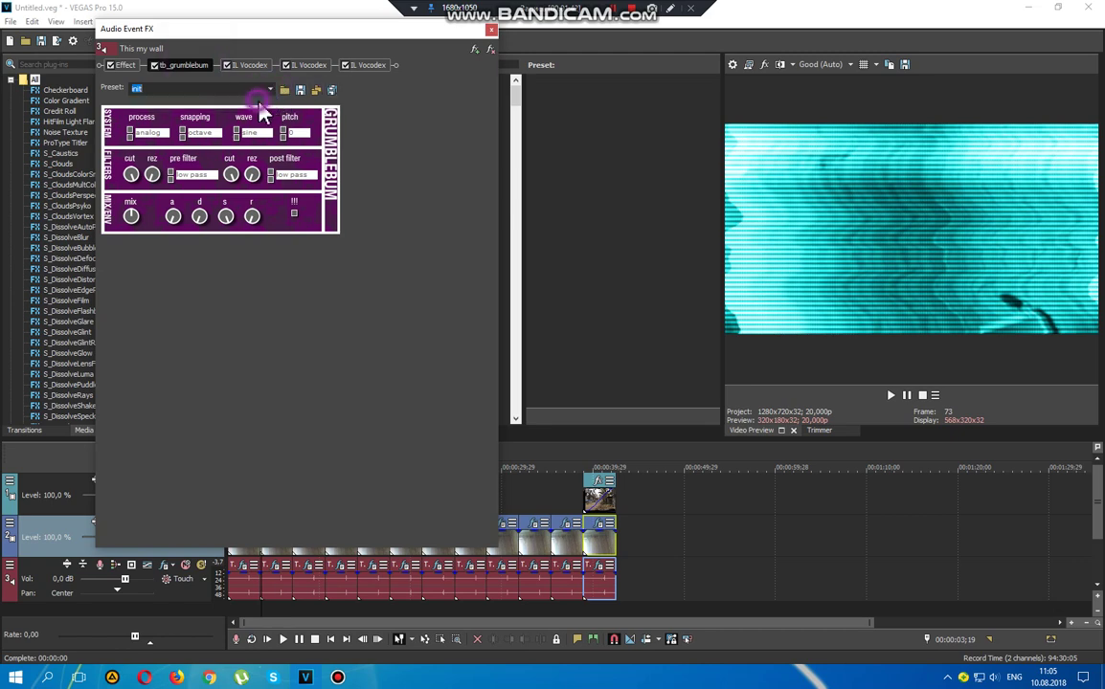
Step: Choose the Stereo interlacing preset for the first IL Vocodex effect in the second clip's audio chain
left_click(249, 66)
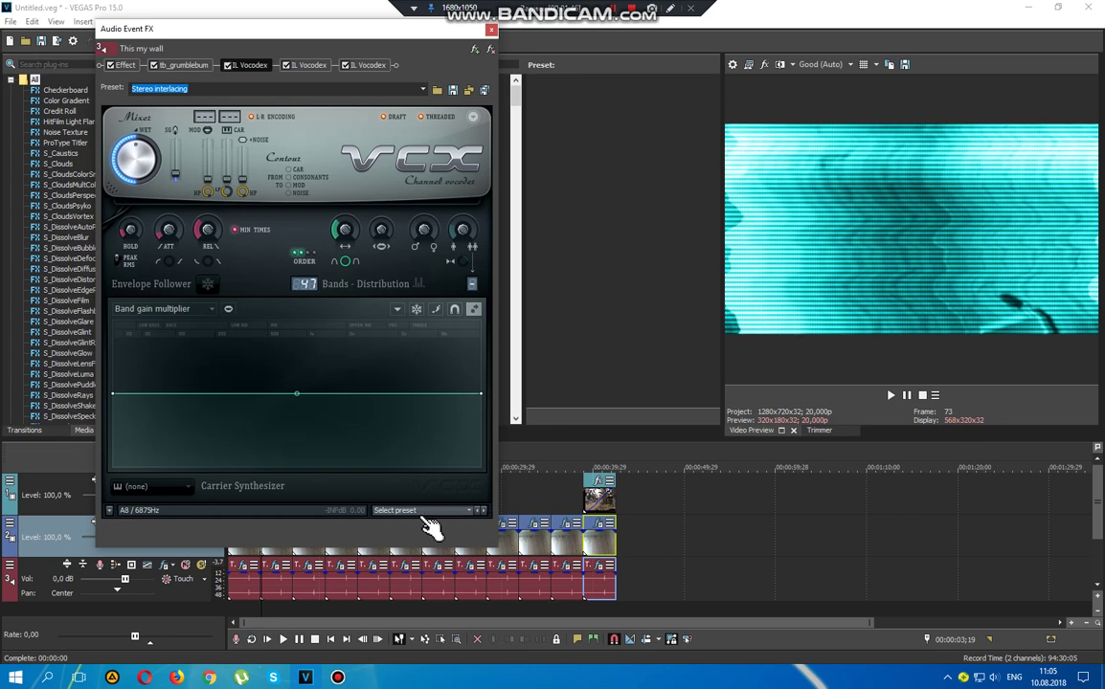
left_click(421, 512)
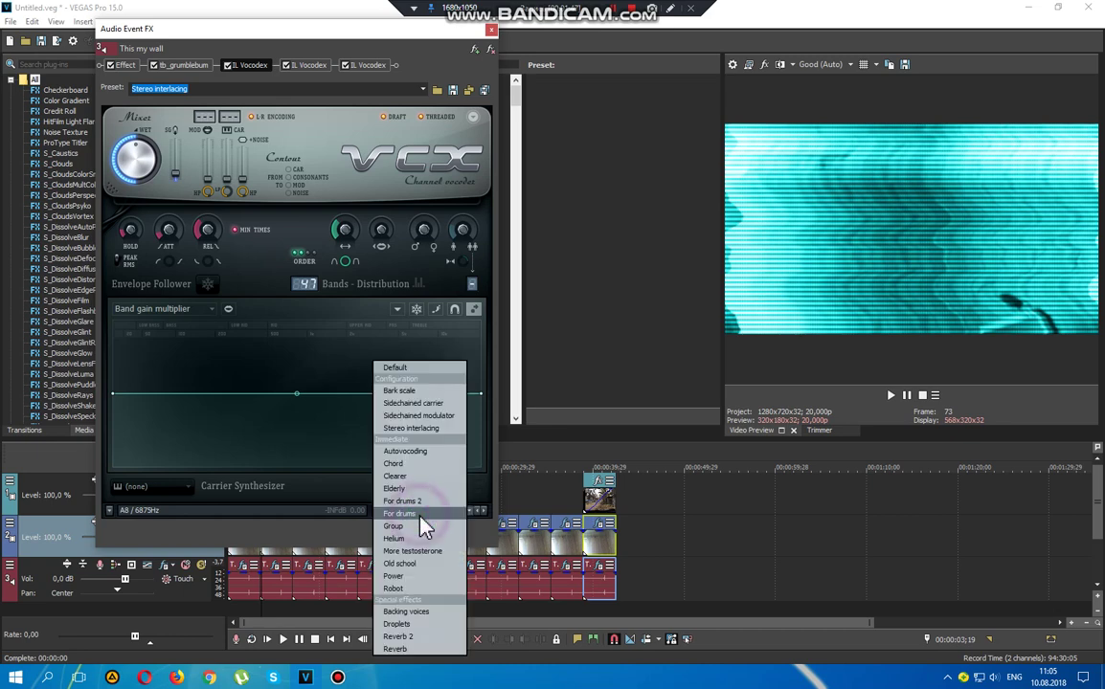
left_click(412, 428)
Step: Choose the Backing voices preset for the second IL Vocodex effect in the second clip's audio chain
left_click(307, 66)
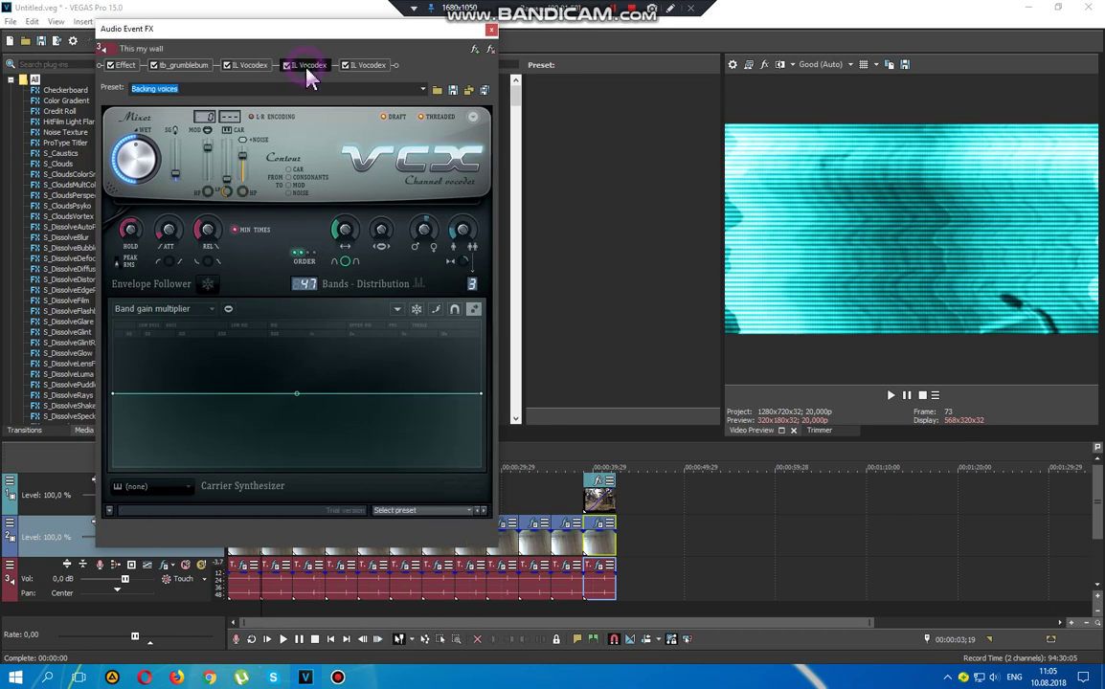
left_click(416, 512)
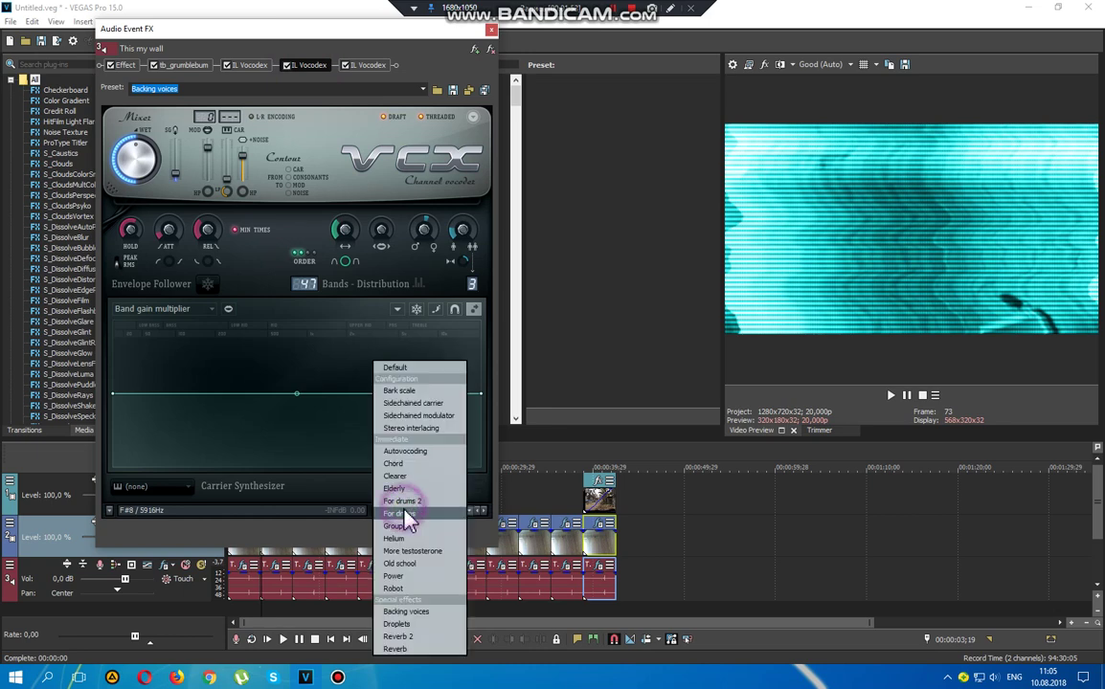
left_click(412, 612)
Step: Choose the Autovocoding preset for the last IL Vocodex effect and close the second clip's audio effects
left_click(368, 65)
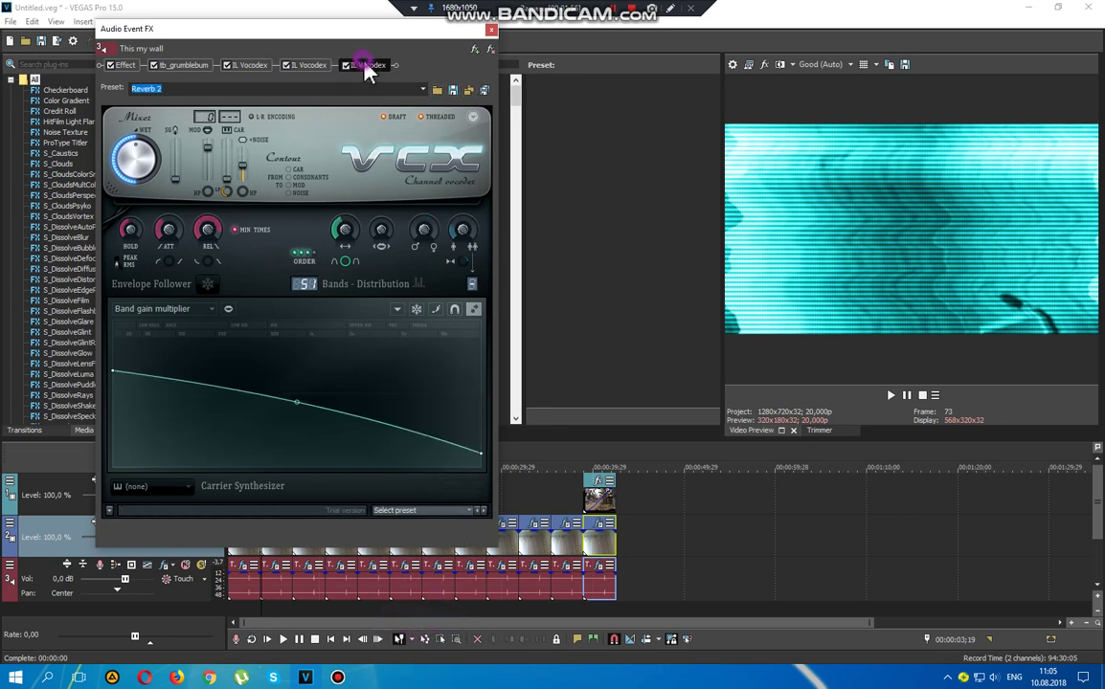
left_click(417, 511)
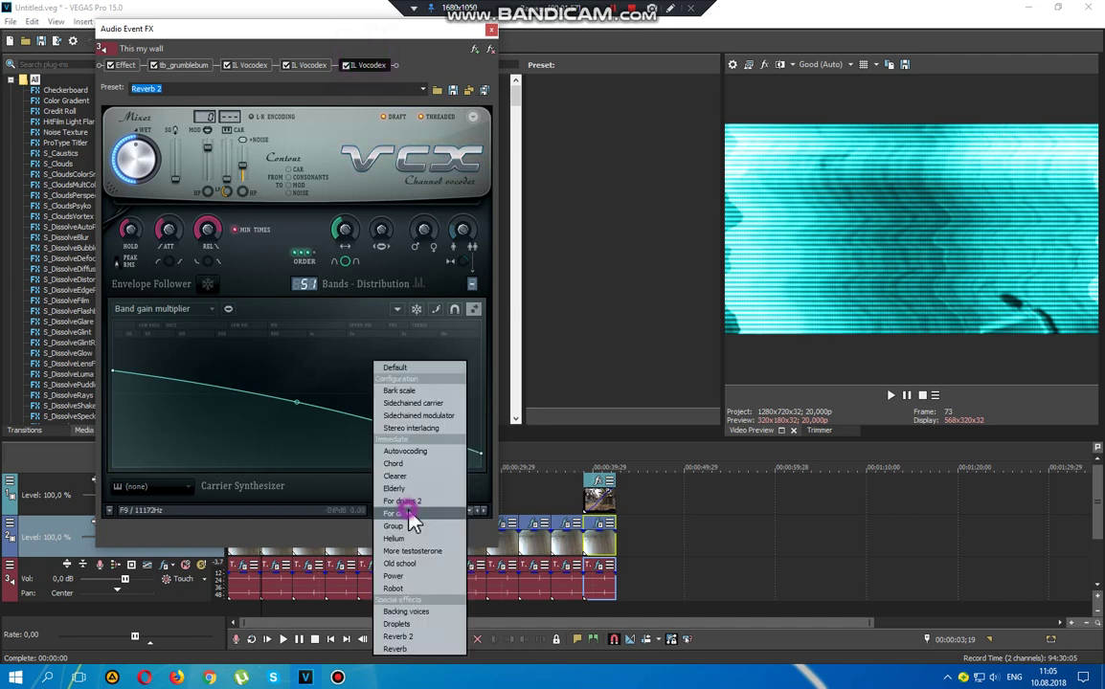
left_click(410, 451)
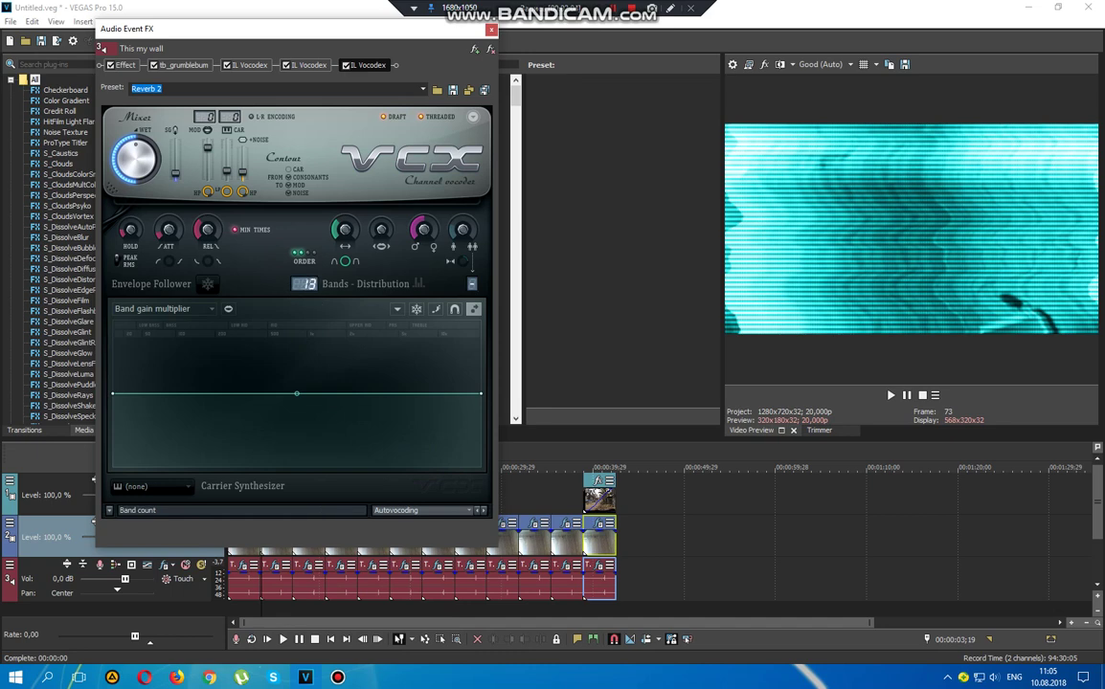
left_click(491, 32)
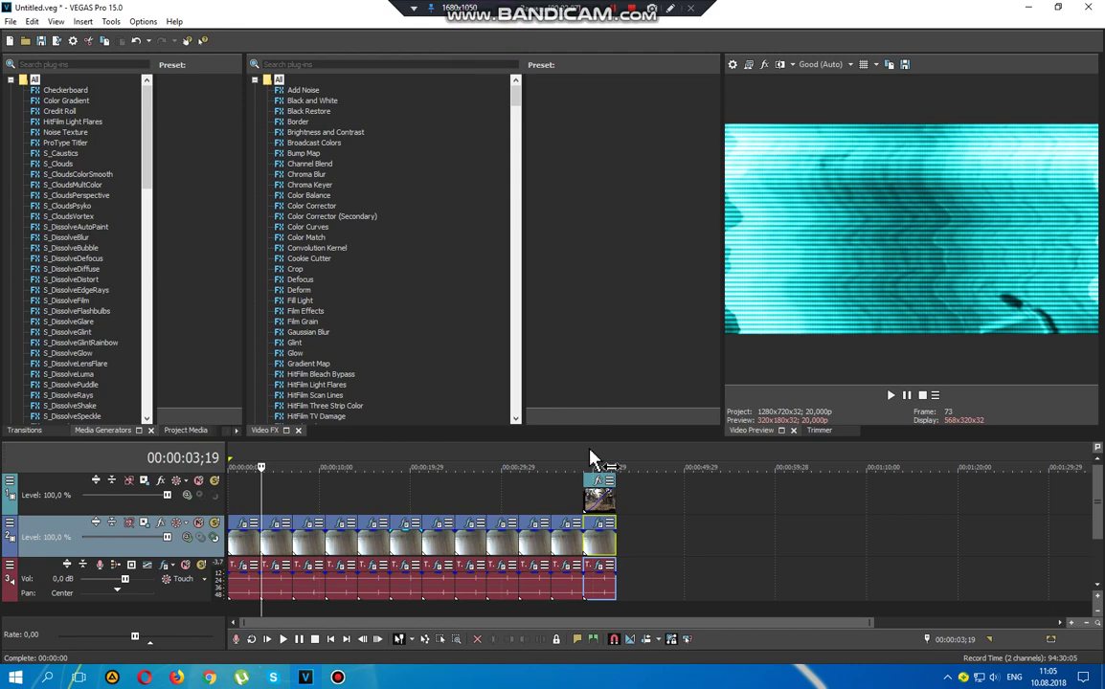
Step: Preview the rest of the second clip with its effects and pause playback within the third clip
left_click(891, 395)
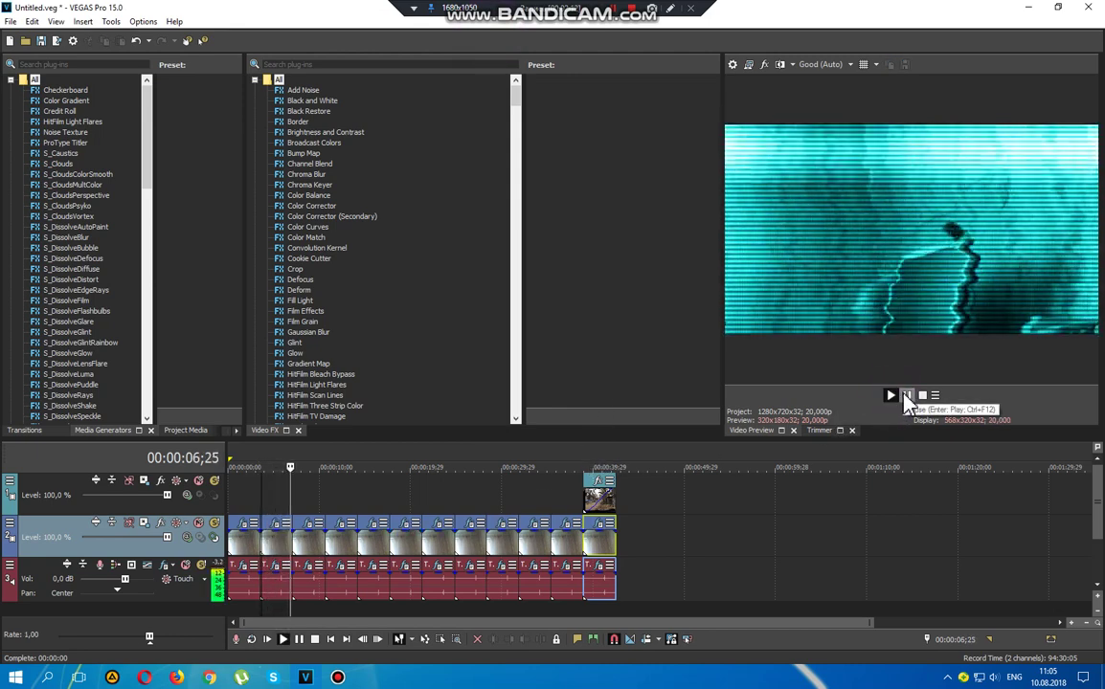
left_click(907, 396)
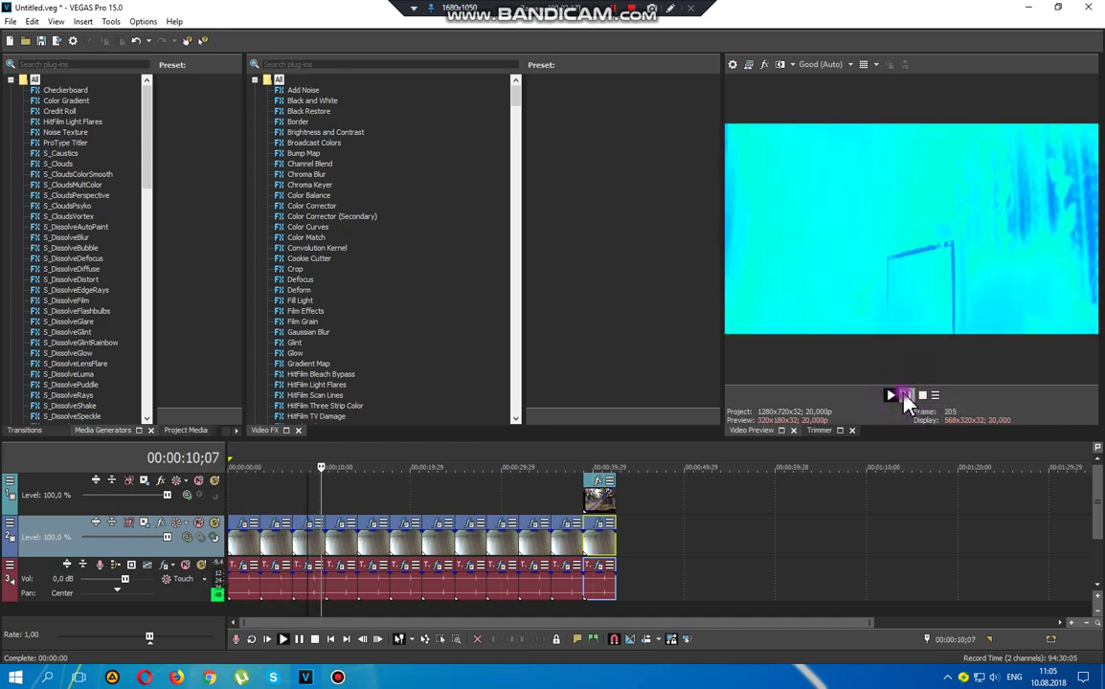
left_click(907, 395)
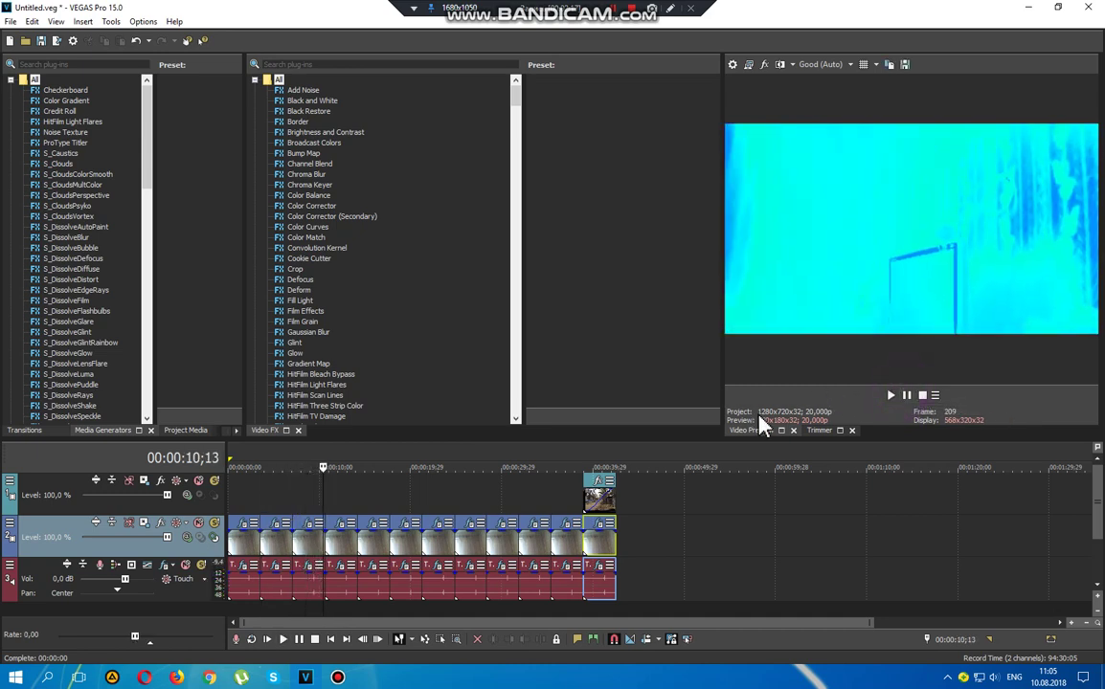
Step: Review the point colours of the third clip's three Gradient Map effects and close its video effects
left_click(307, 524)
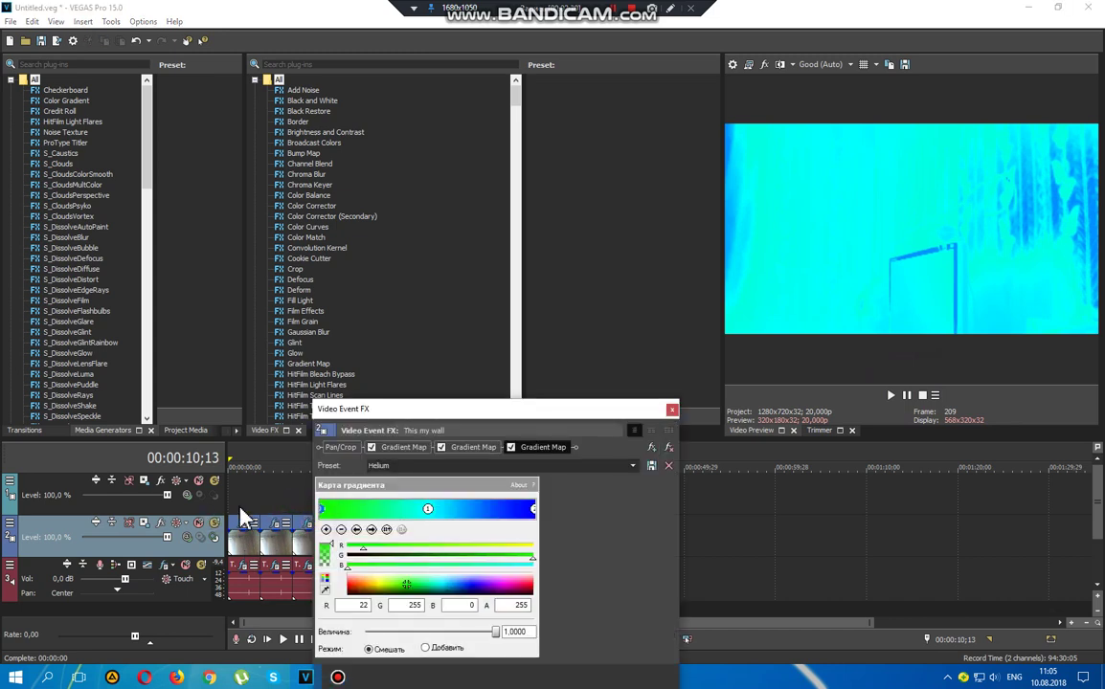
left_click(371, 529)
left_click(370, 531)
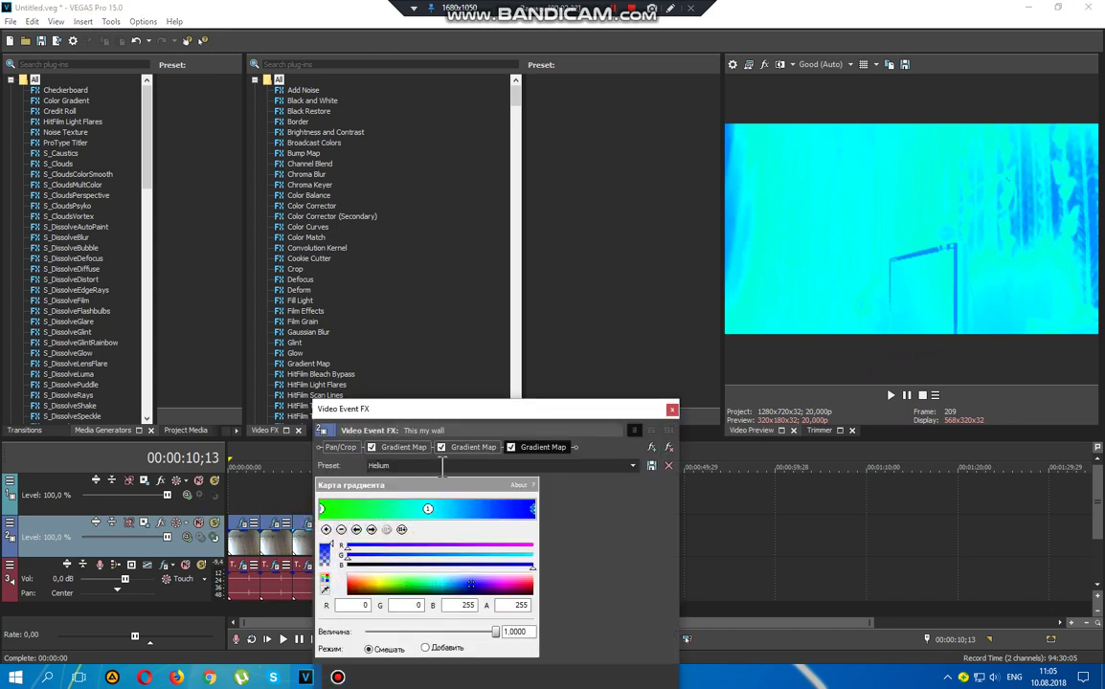
left_click(403, 449)
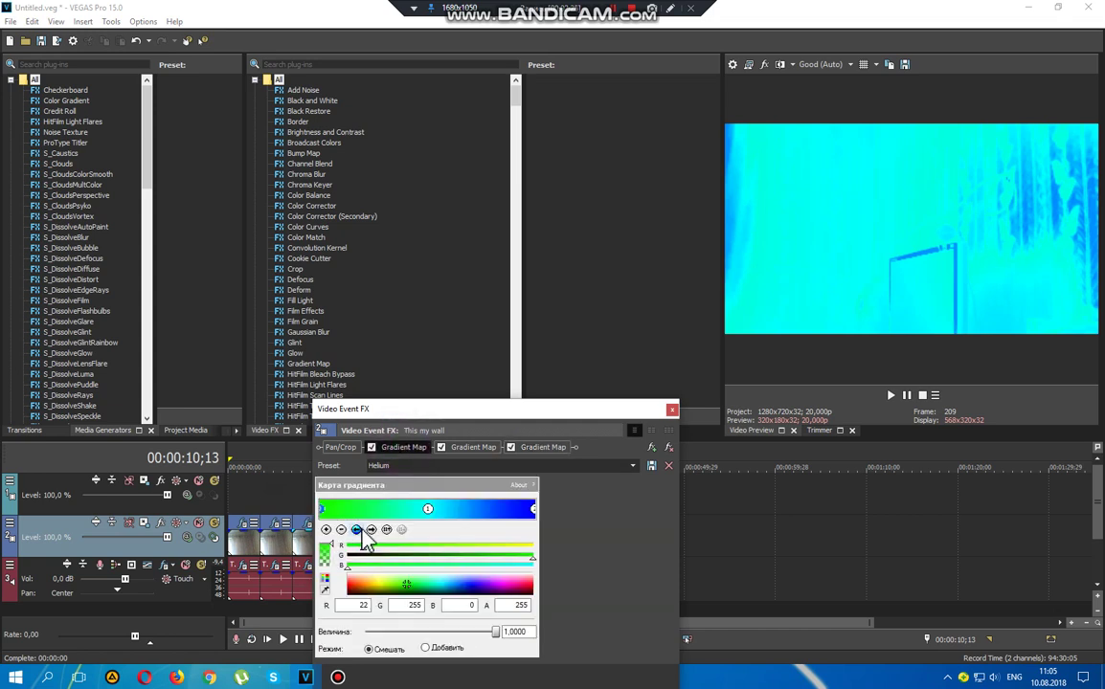
left_click(473, 447)
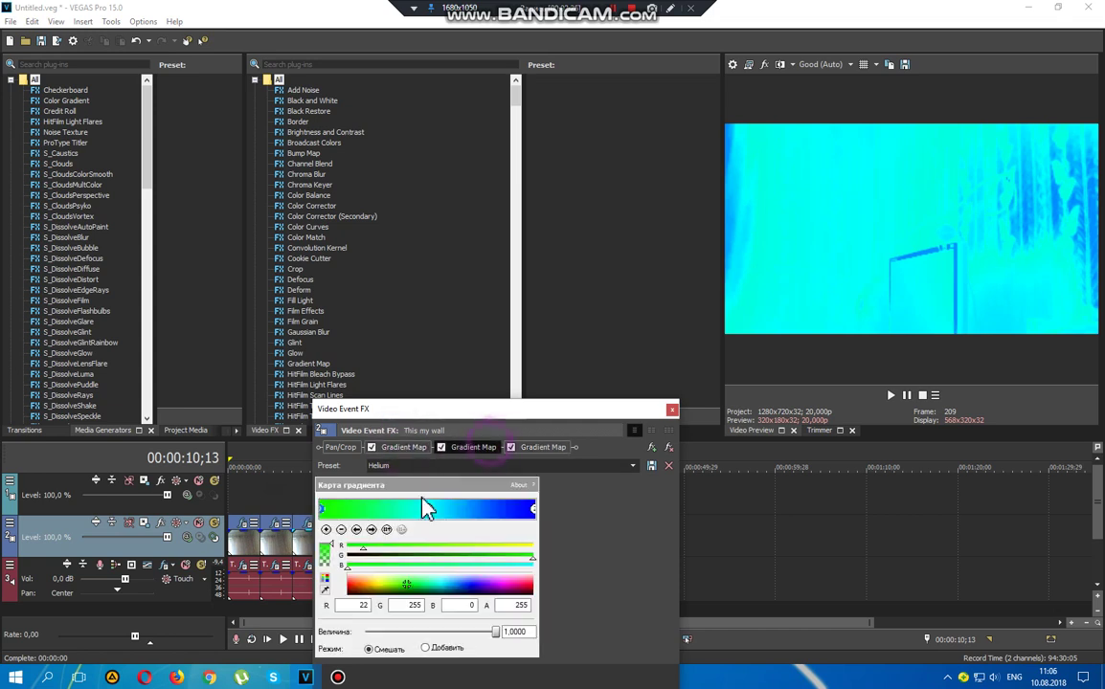
left_click(672, 411)
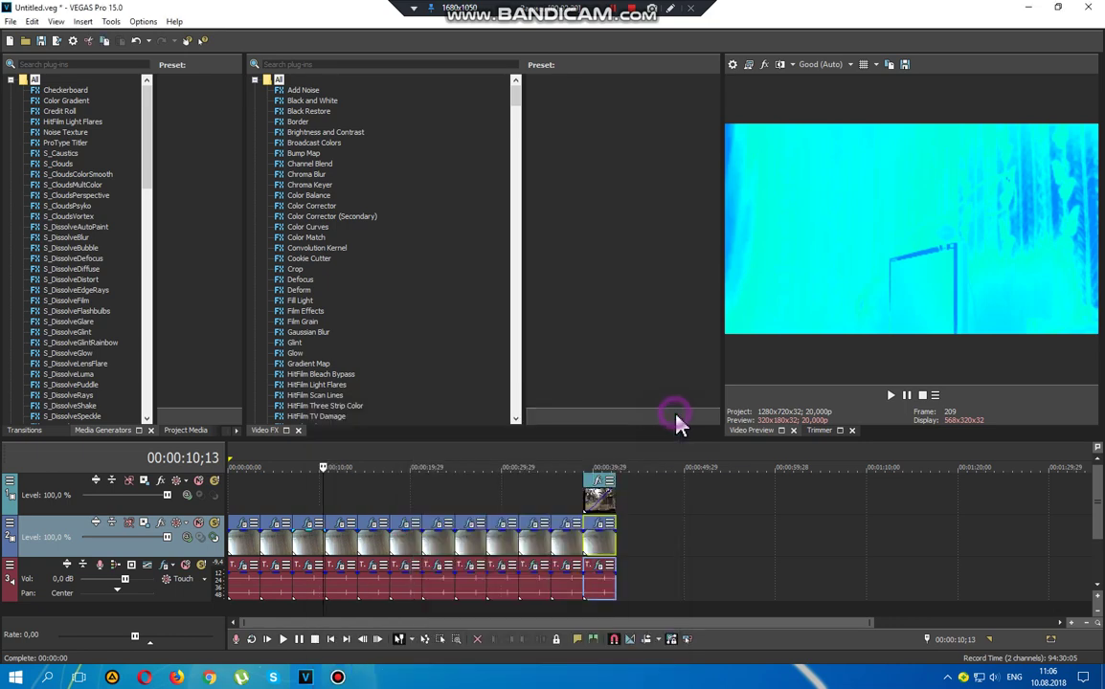
Step: Open the third clip's audio effects and choose the Helium preset for the last IL Vocodex effect
left_click(312, 565)
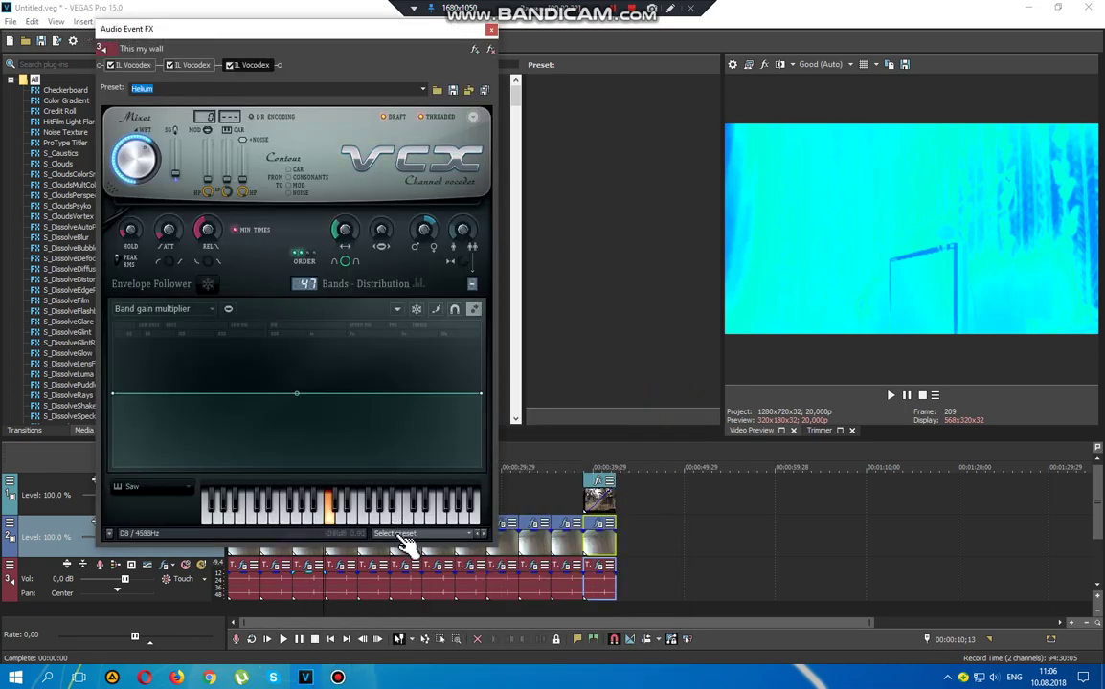
left_click(400, 534)
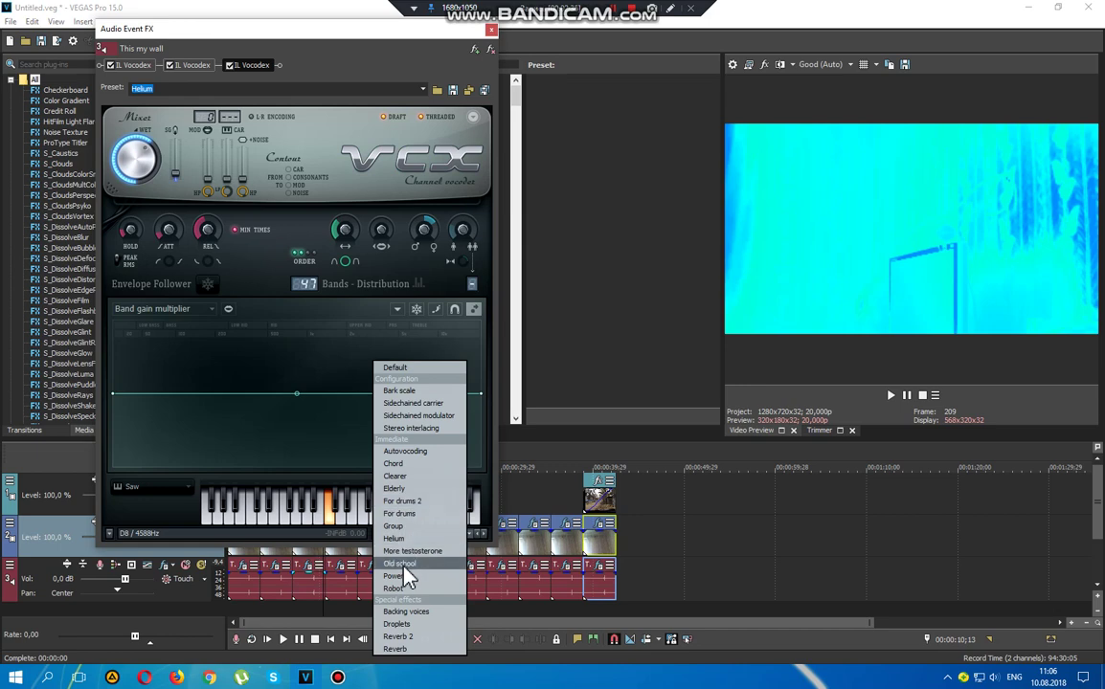
left_click(394, 538)
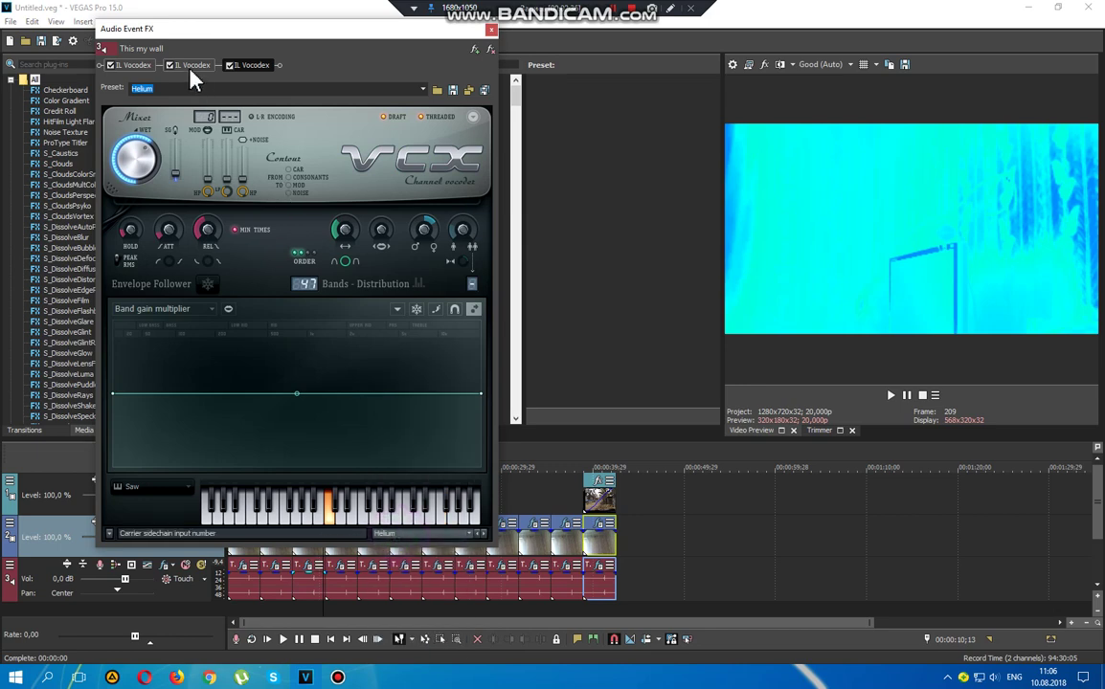
Step: Choose the Helium preset in the third clip's other two IL Vocodex effects and close its audio effects
left_click(425, 532)
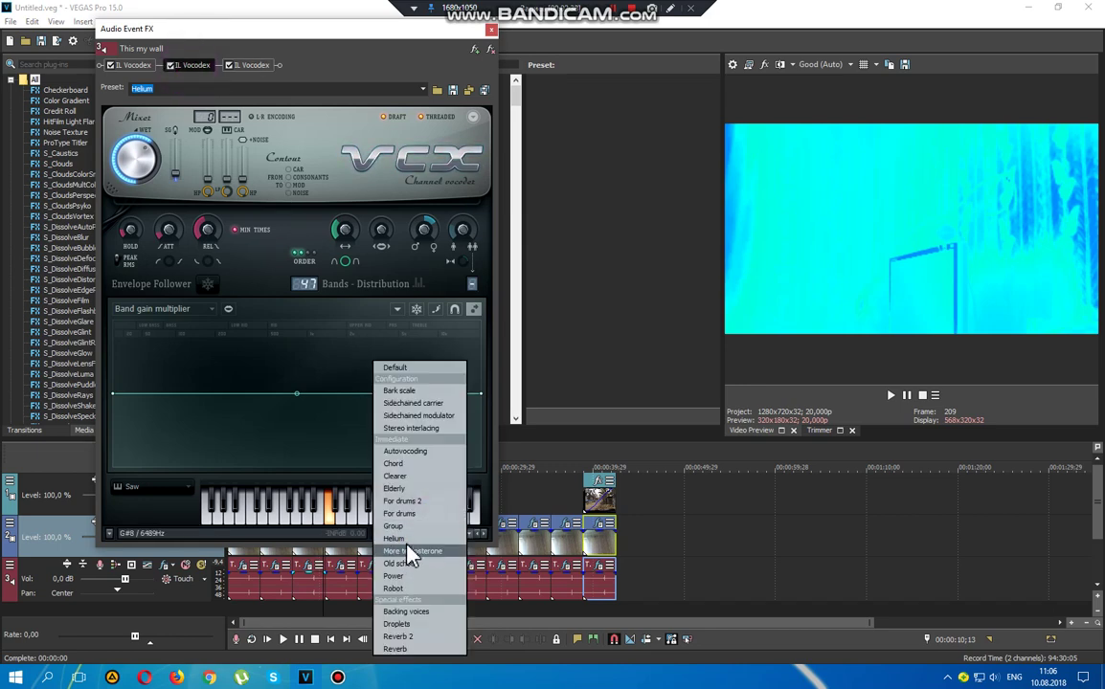
left_click(133, 64)
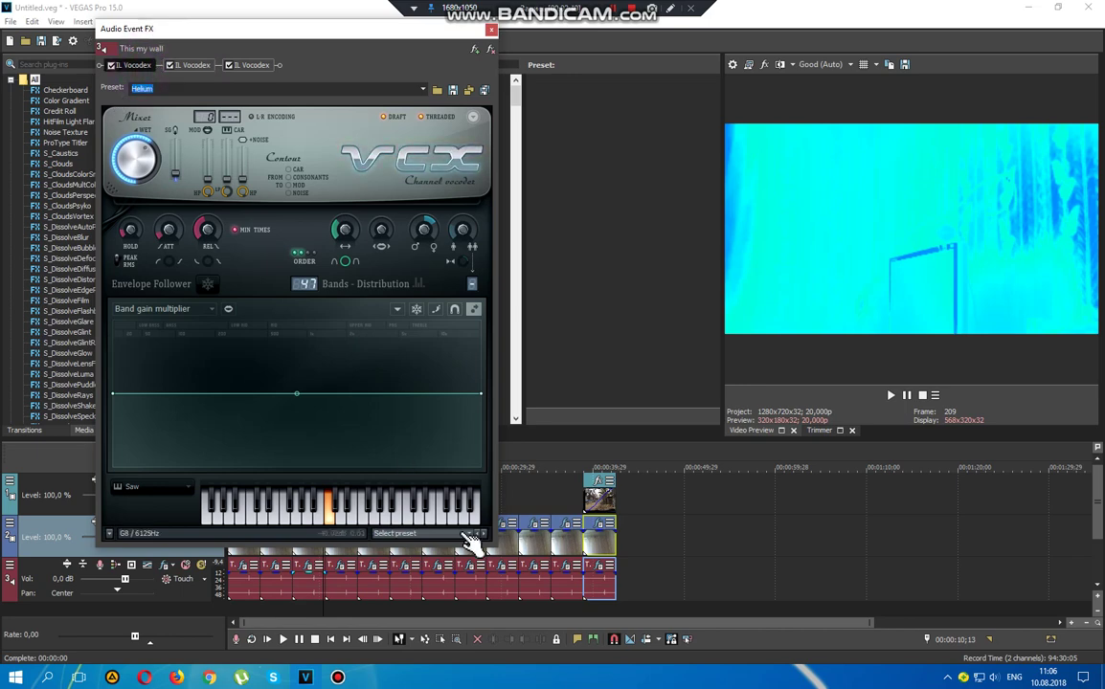
left_click(447, 533)
left_click(439, 546)
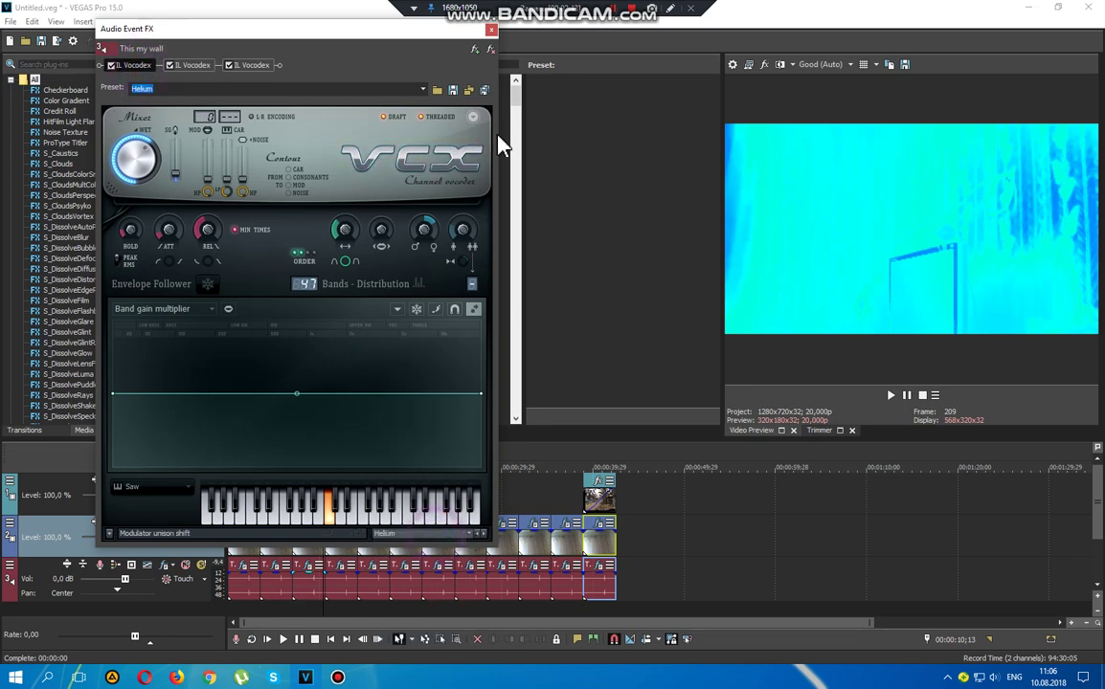
left_click(490, 31)
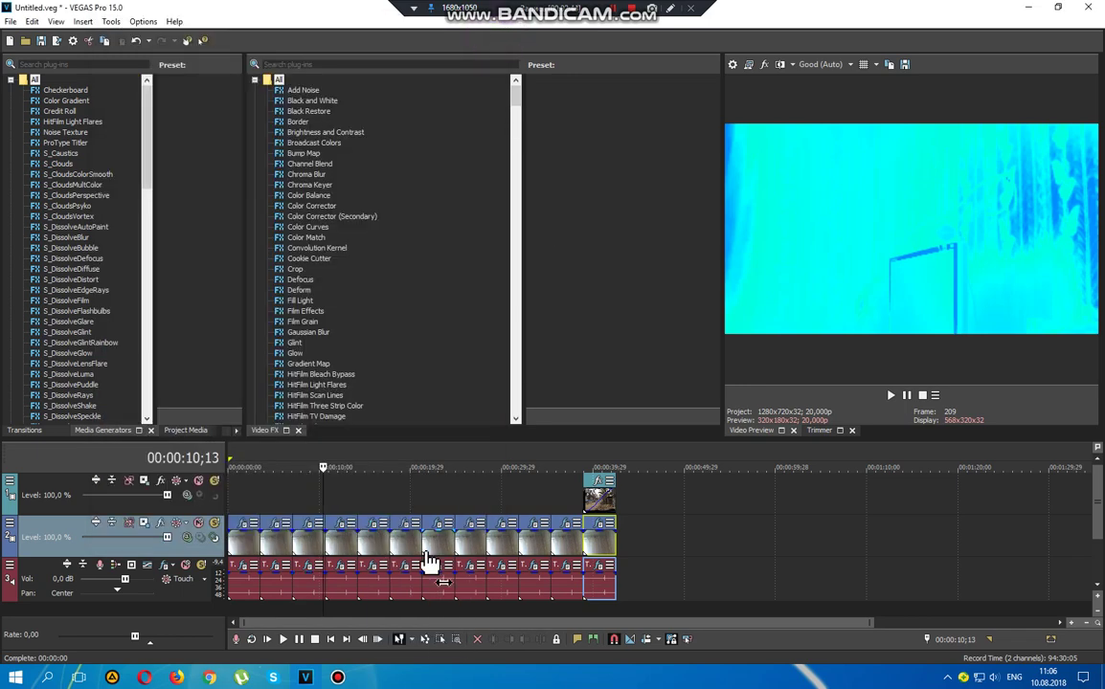
Step: Preview the start of the fourth clip and review the RGB values of its Gradient Map points
left_click(891, 395)
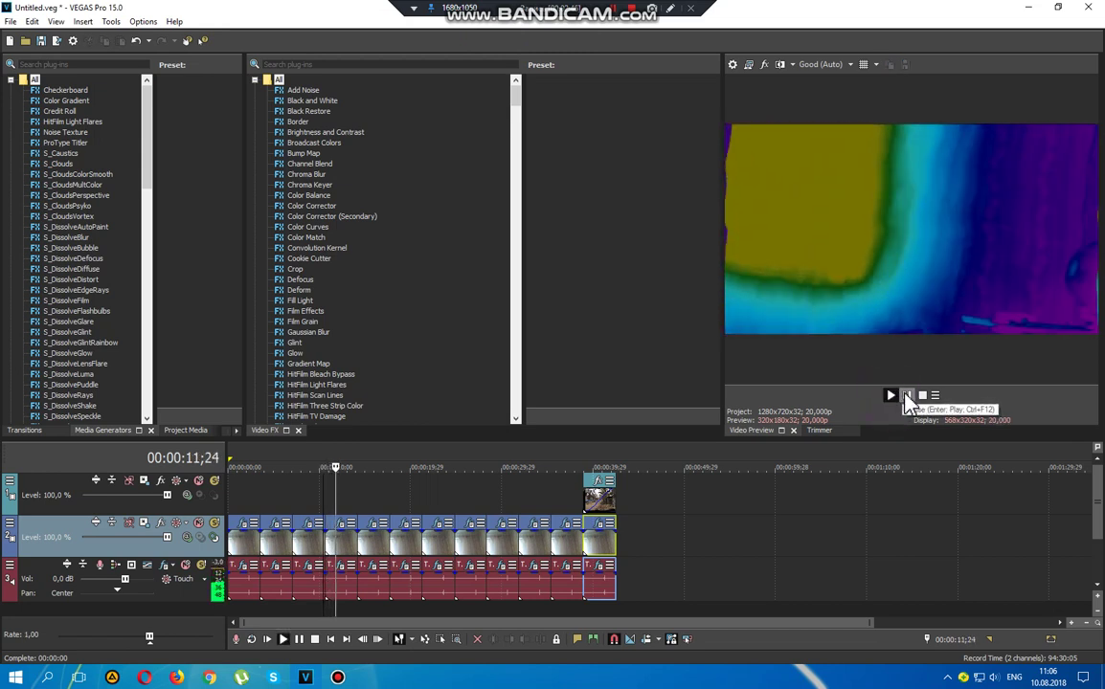
left_click(908, 398)
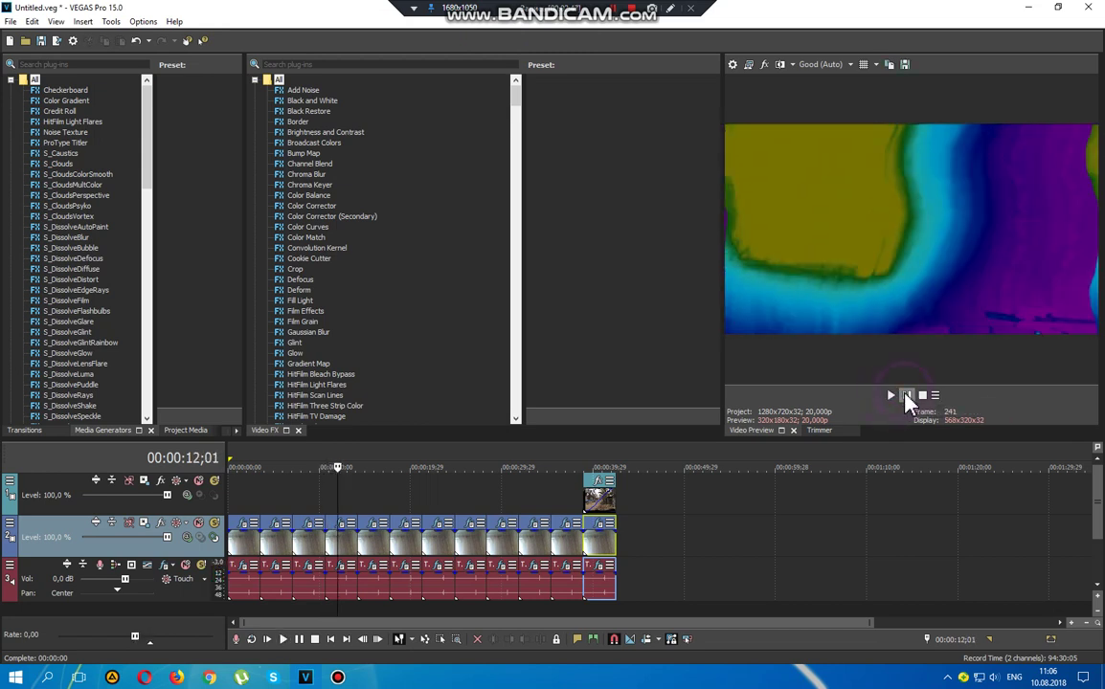
left_click(343, 524)
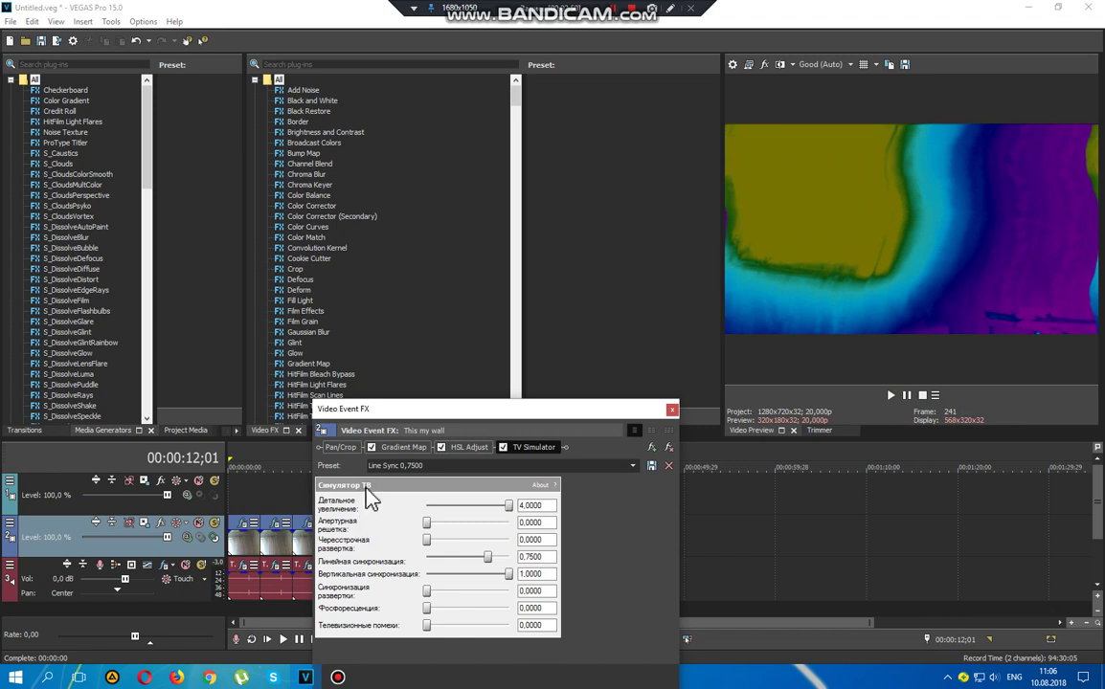
left_click(402, 448)
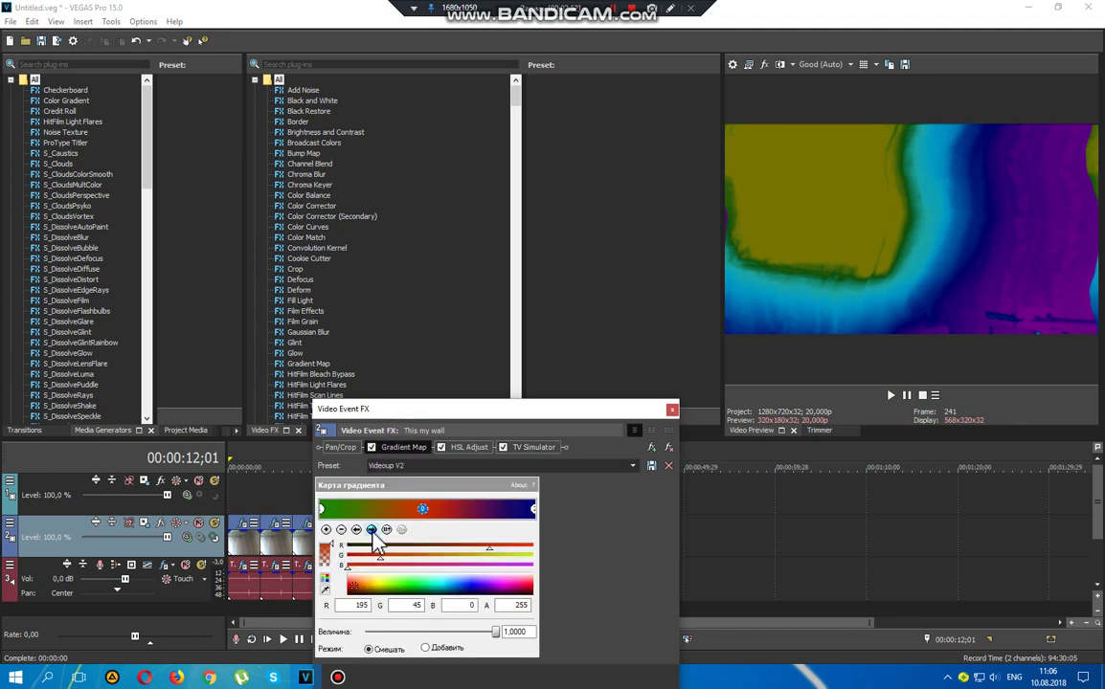
left_click(372, 532)
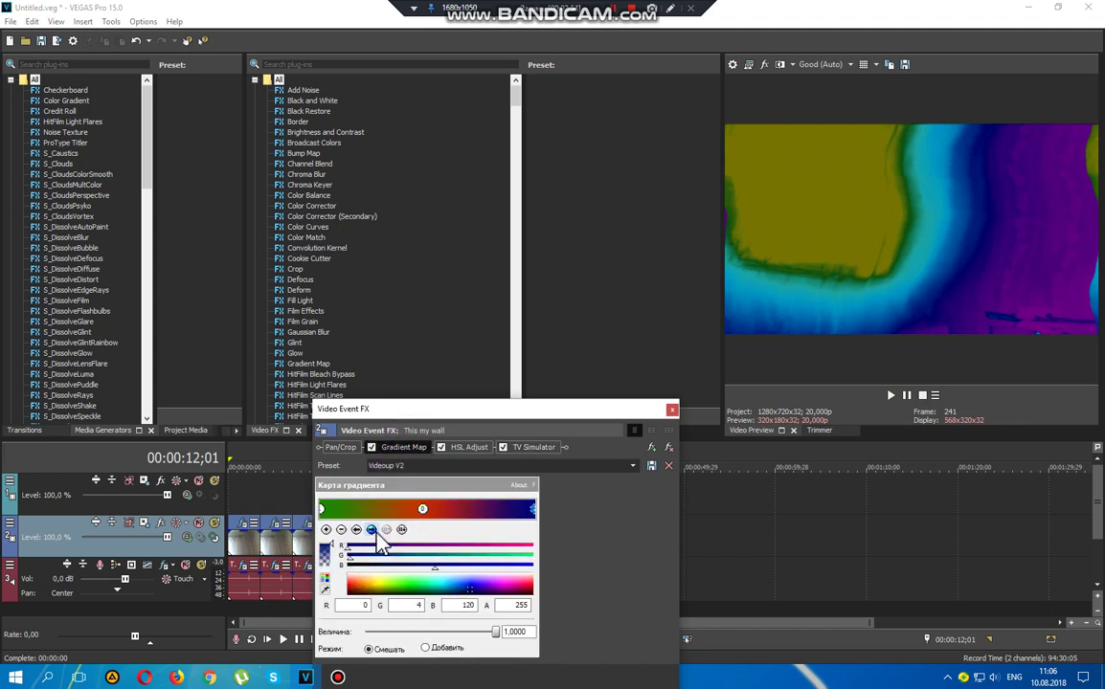
left_click(423, 509)
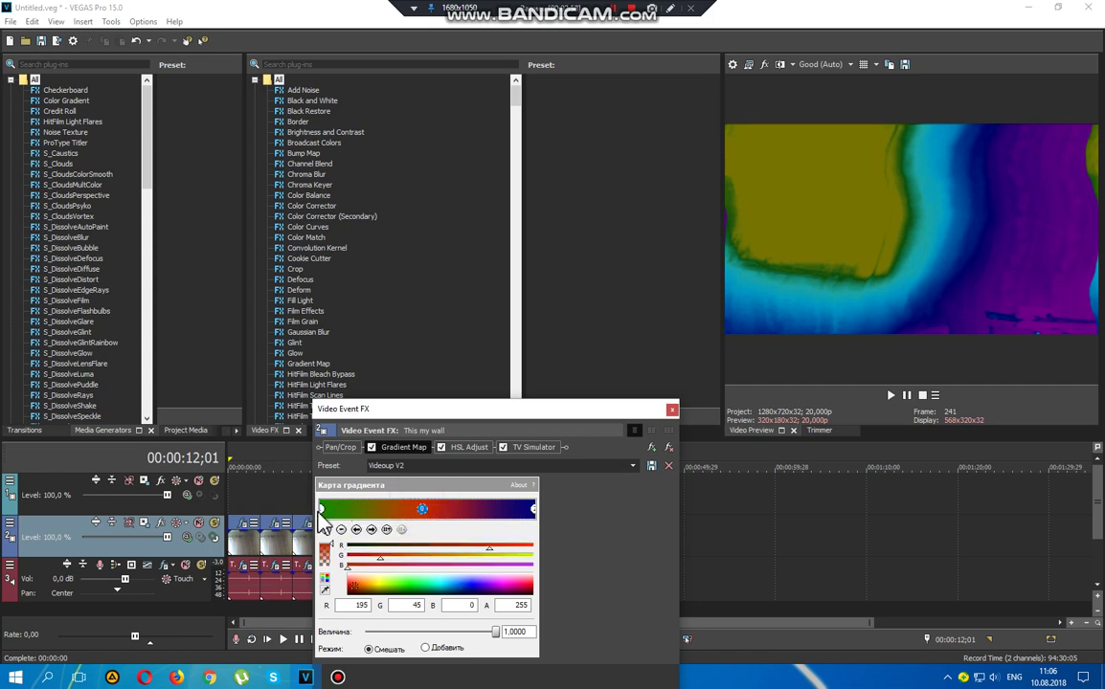
left_click(533, 510)
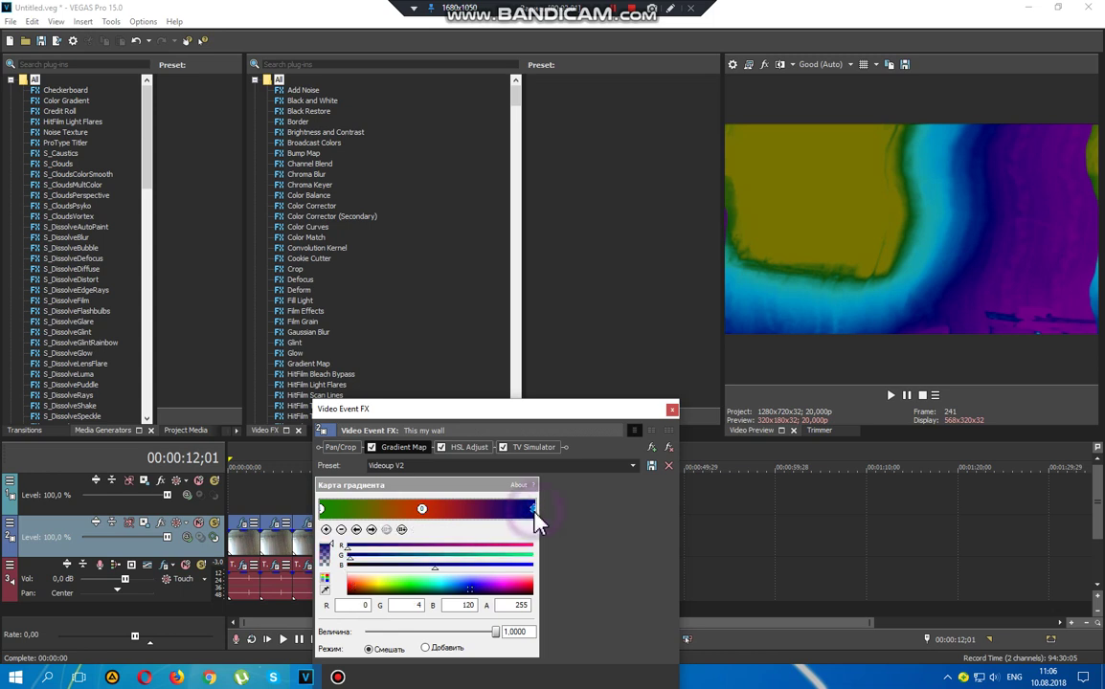
Step: Review the preset and the hue, saturation and luminance values of the fourth clip's HSL Adjust effect
left_click(468, 449)
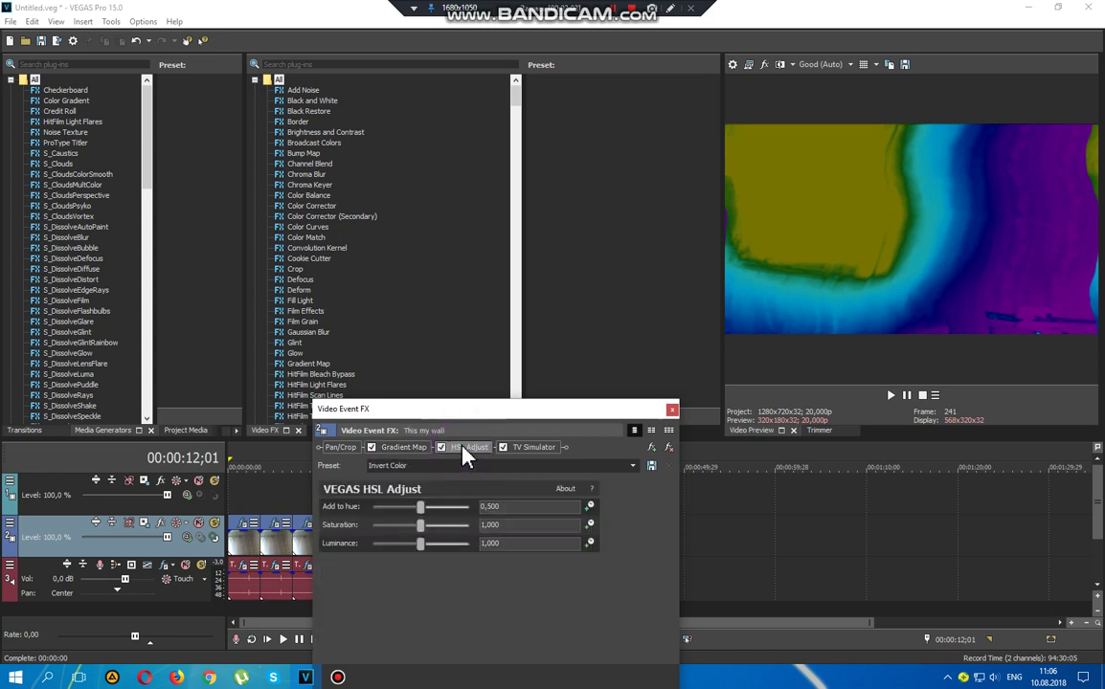
left_click(632, 466)
left_click(557, 506)
Step: Review the fourth clip's TV Simulator values, including detail zoom and line and vertical sync, and close its video effects
left_click(563, 448)
left_click(540, 506)
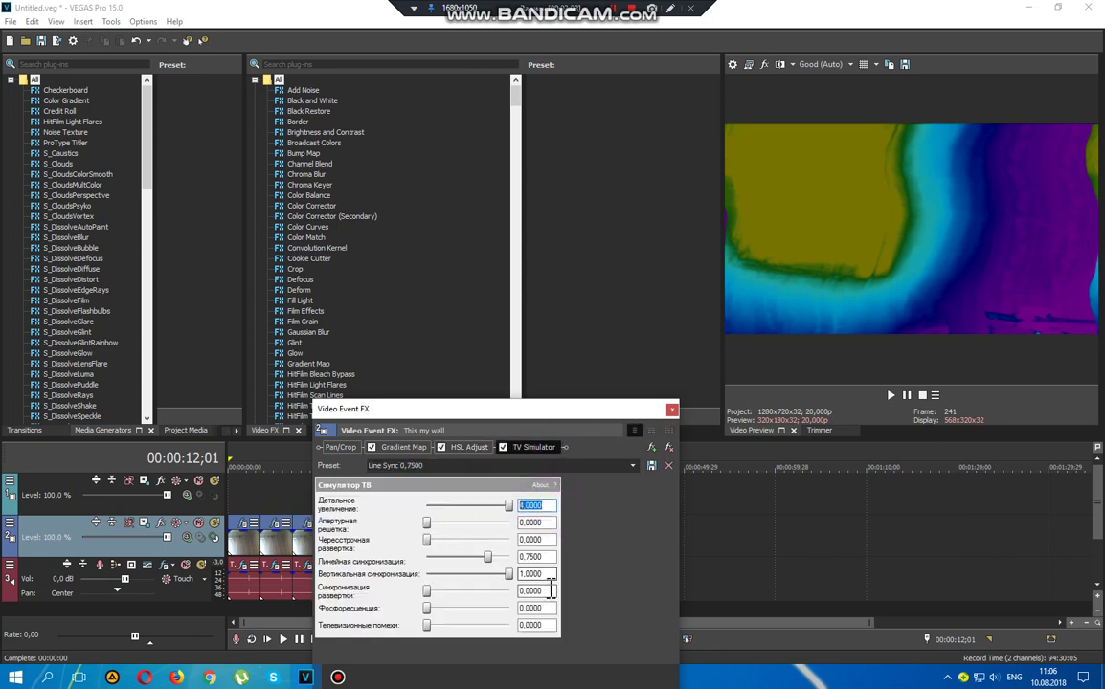
left_click(439, 579)
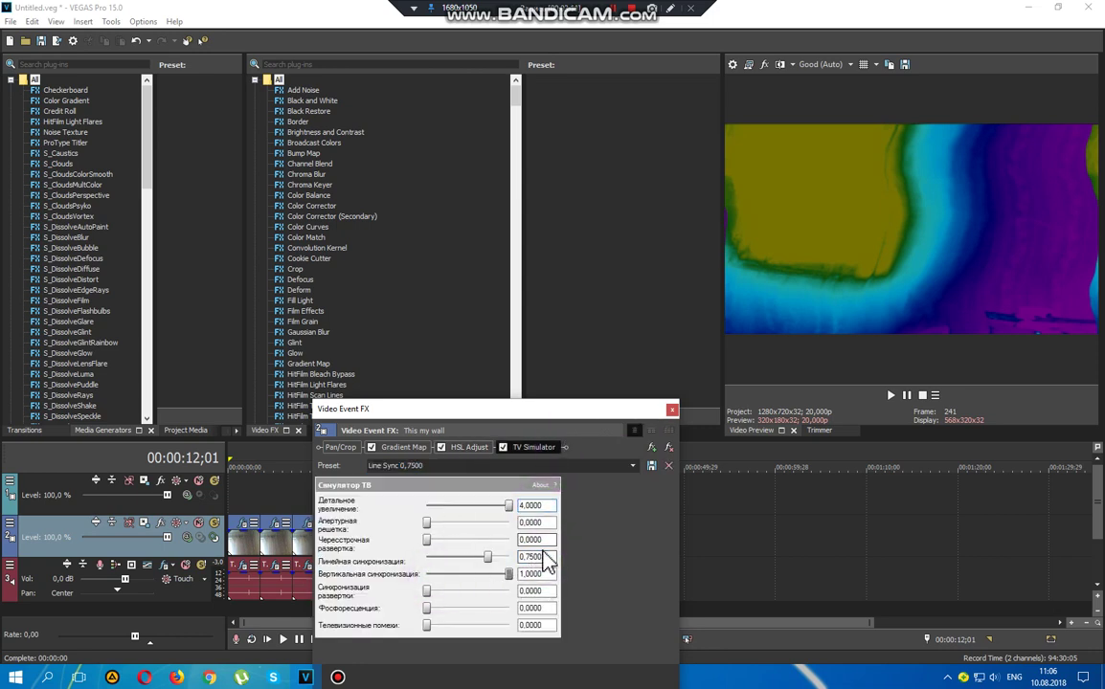
left_click(546, 553)
left_click(672, 410)
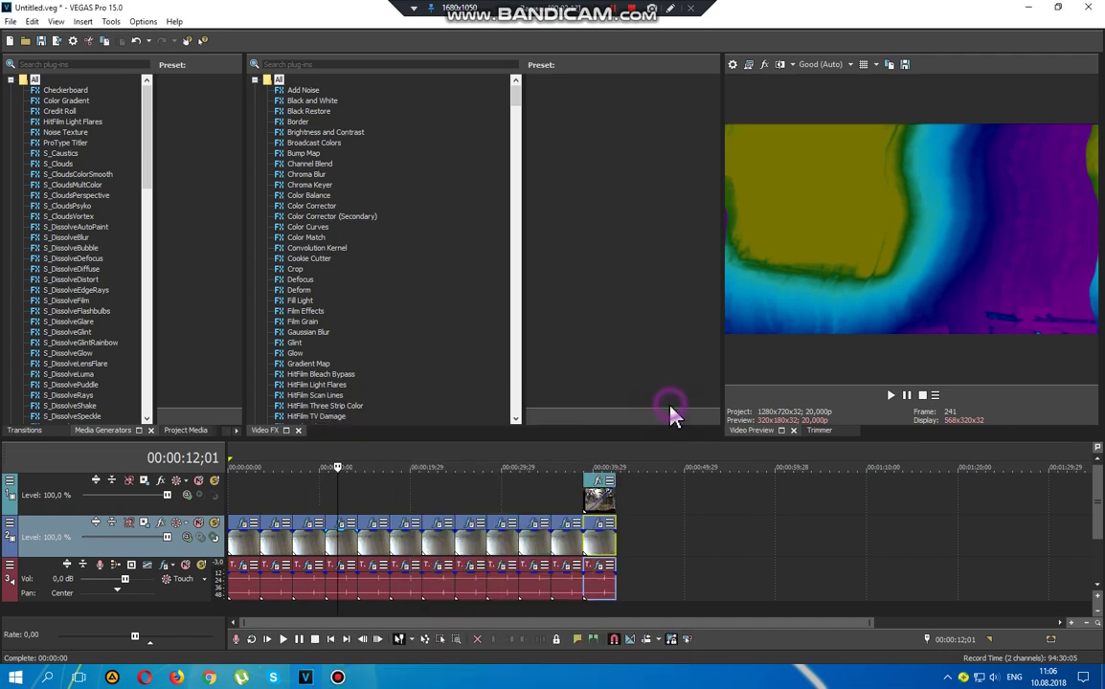
Step: Choose the Clearer preset in the fourth clip's IL Vocodex effect, check its Bitcrusher settings and close its audio effects
left_click(342, 574)
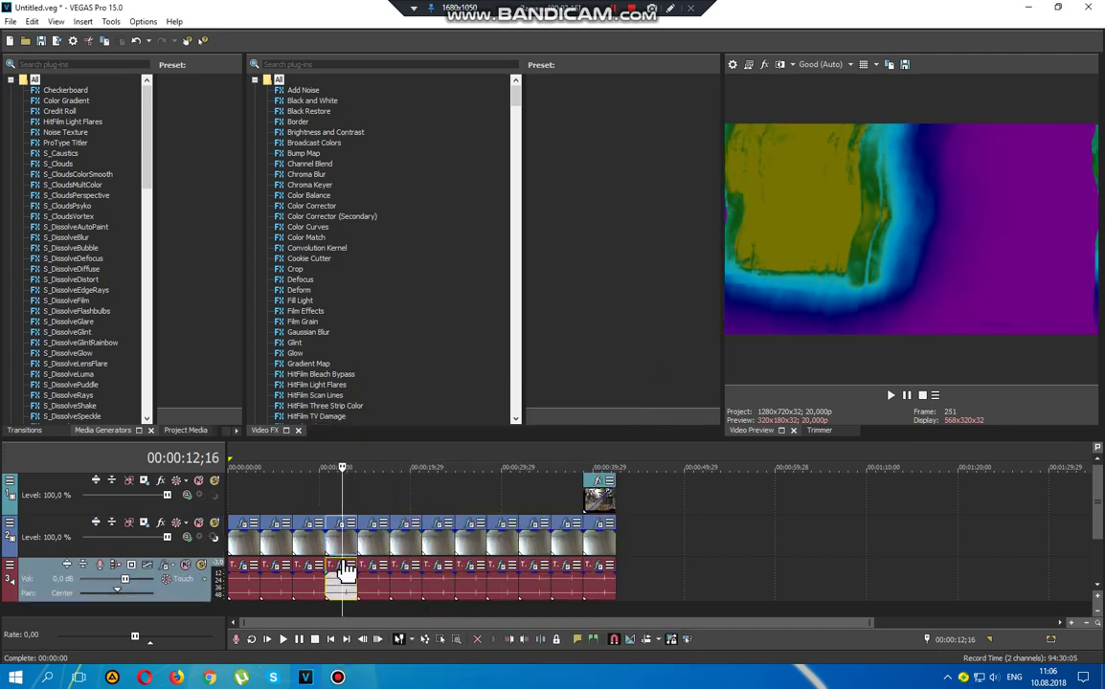
left_click(342, 571)
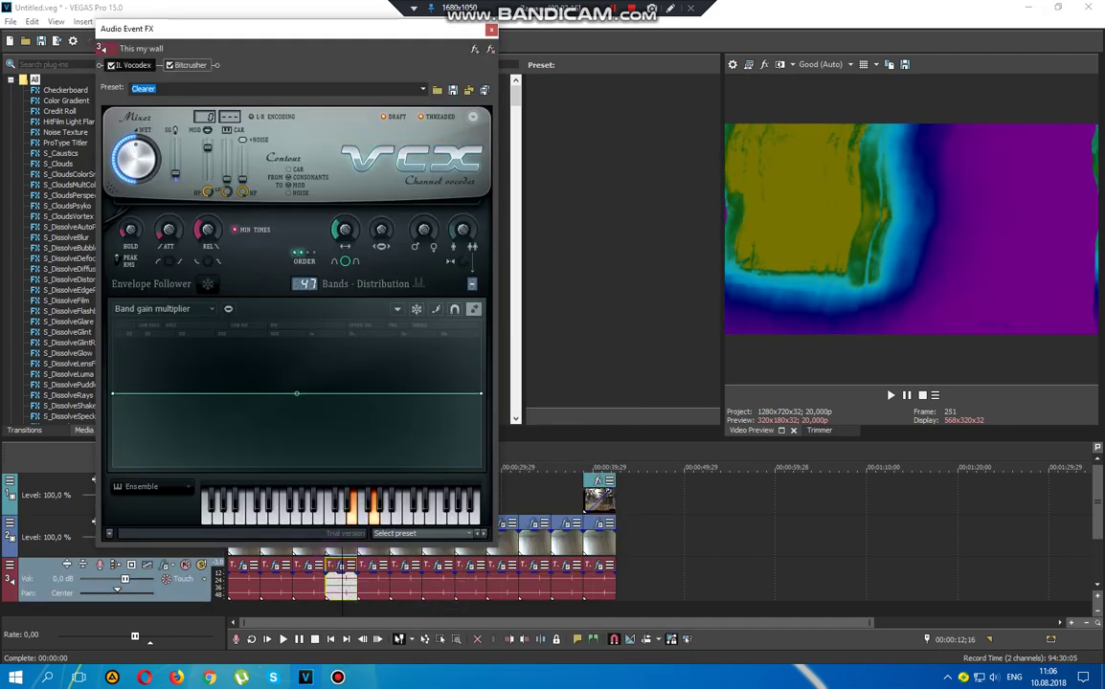
left_click(419, 535)
left_click(410, 490)
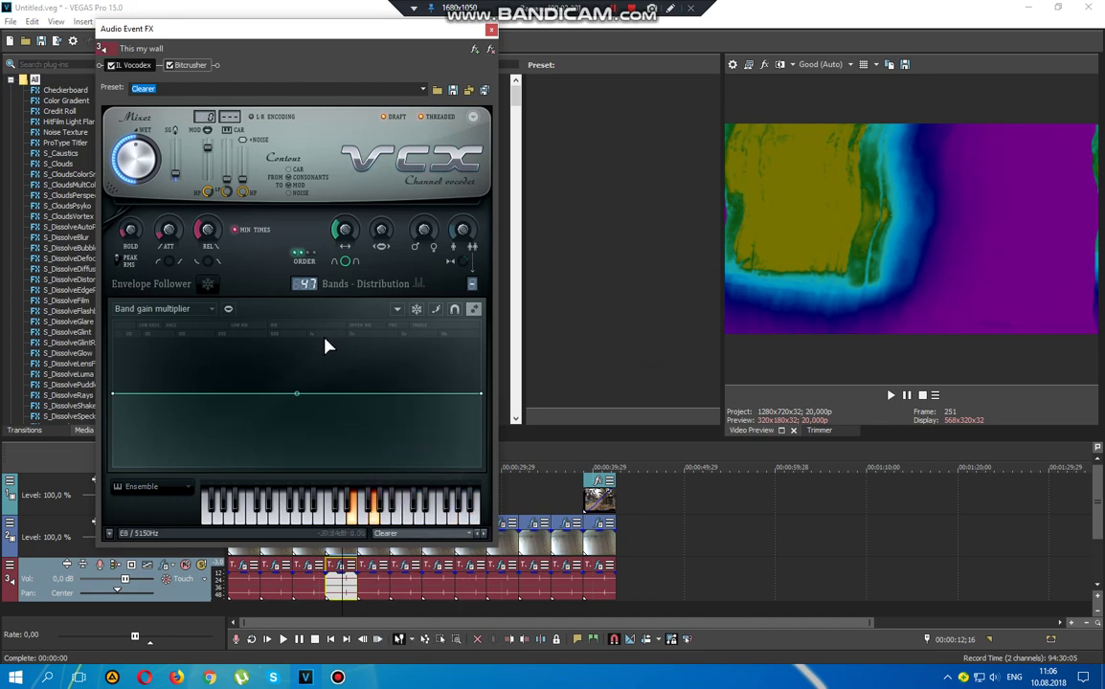
left_click(191, 68)
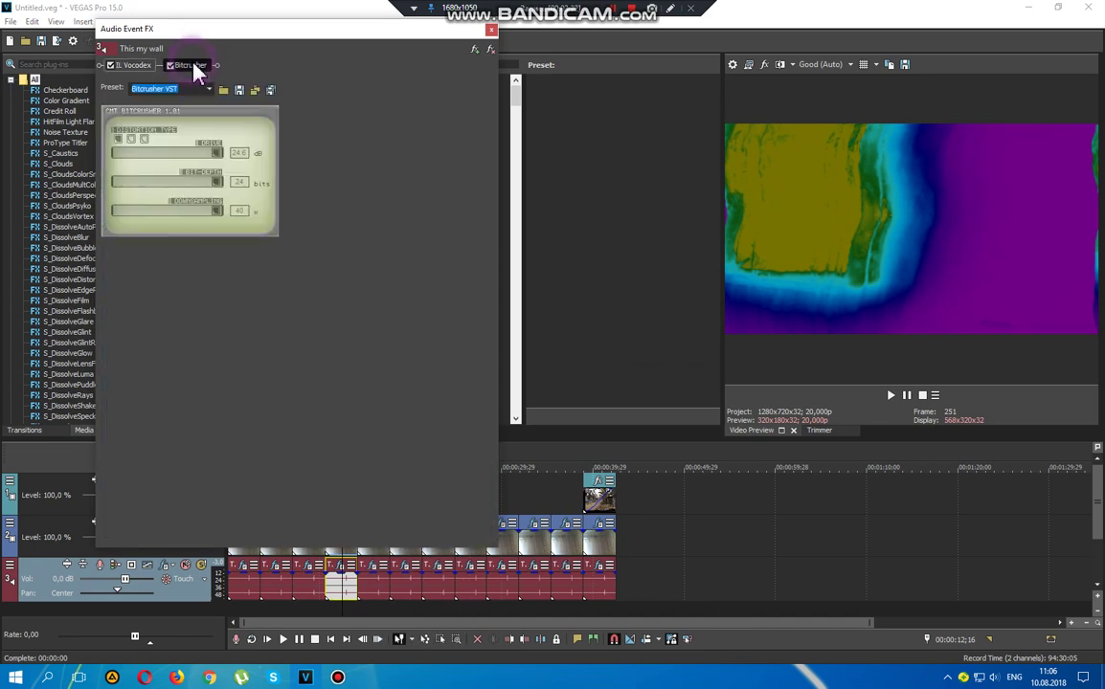
left_click(493, 32)
Step: Preview playback through the fifth clip, select it and place the playhead near its end
left_click(892, 395)
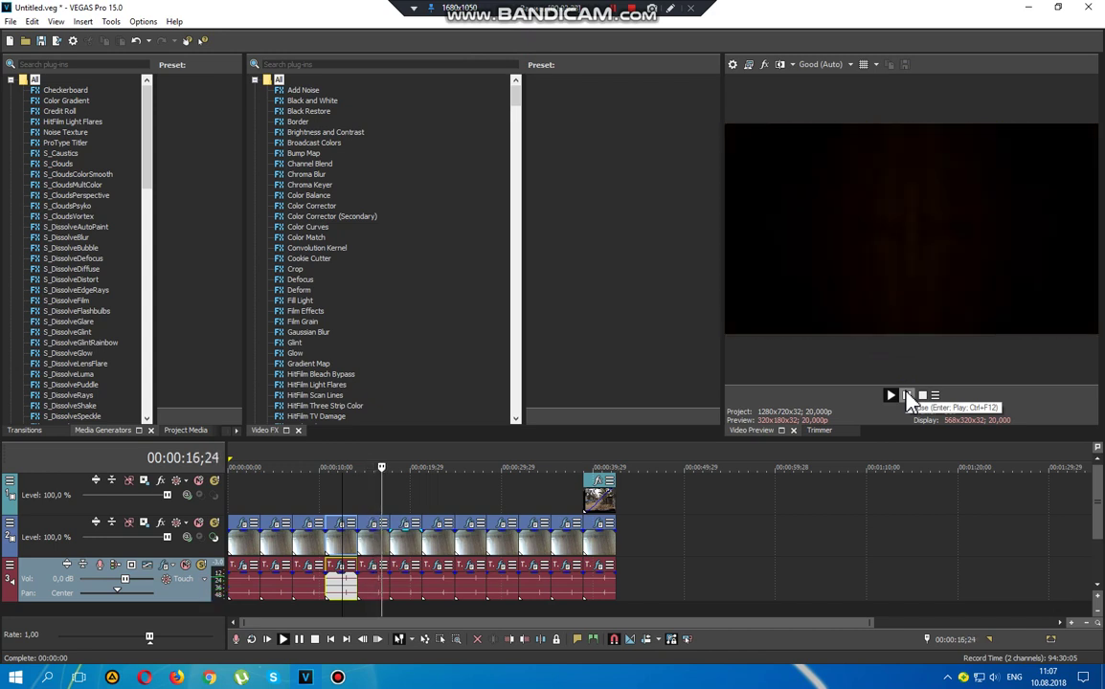
left_click(907, 395)
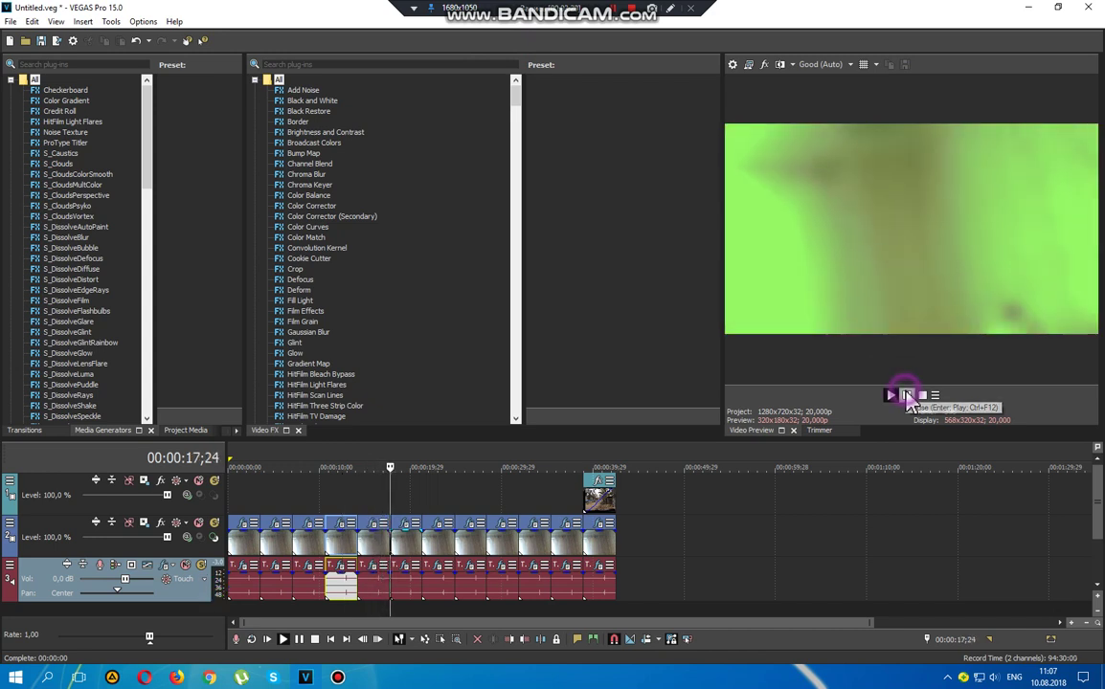
left_click(386, 551)
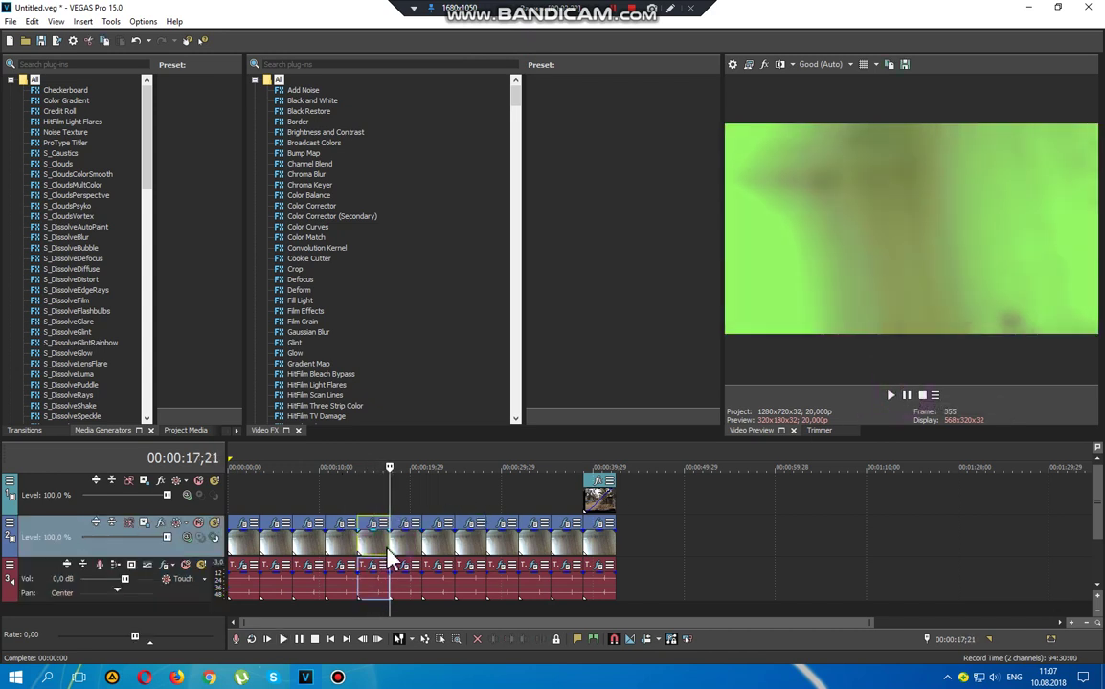
left_click(381, 557)
left_click(382, 547)
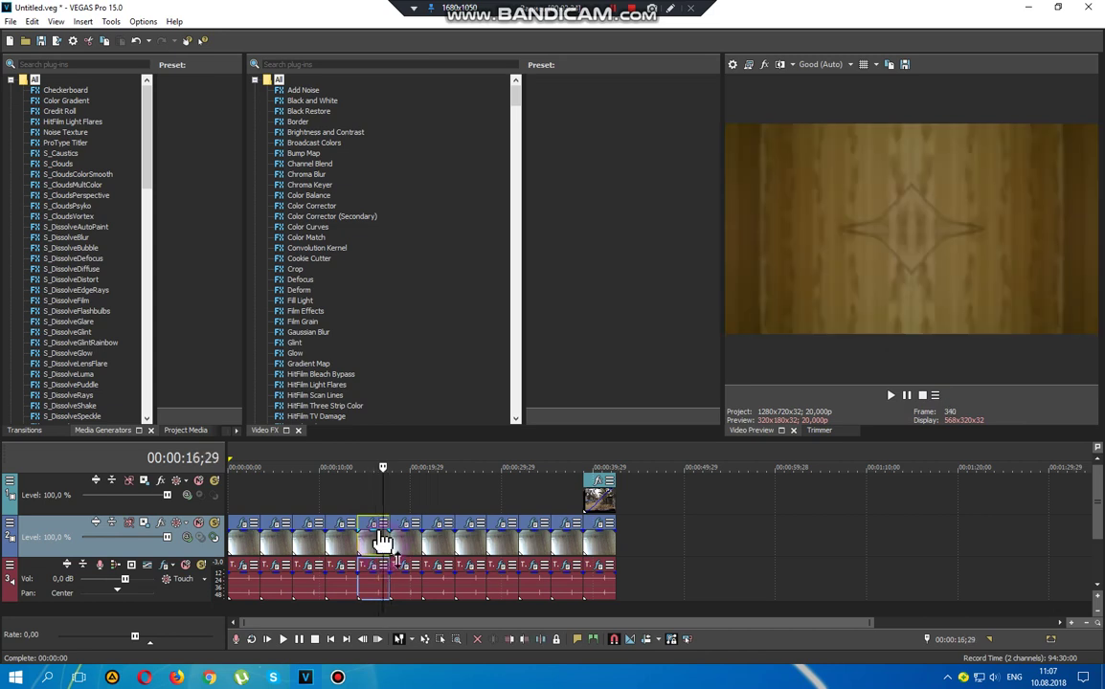
Step: Review the fifth clip's Stereoscopic 3D Adjust and two Mirror effects with their presets and close its video effects
left_click(373, 528)
left_click(410, 448)
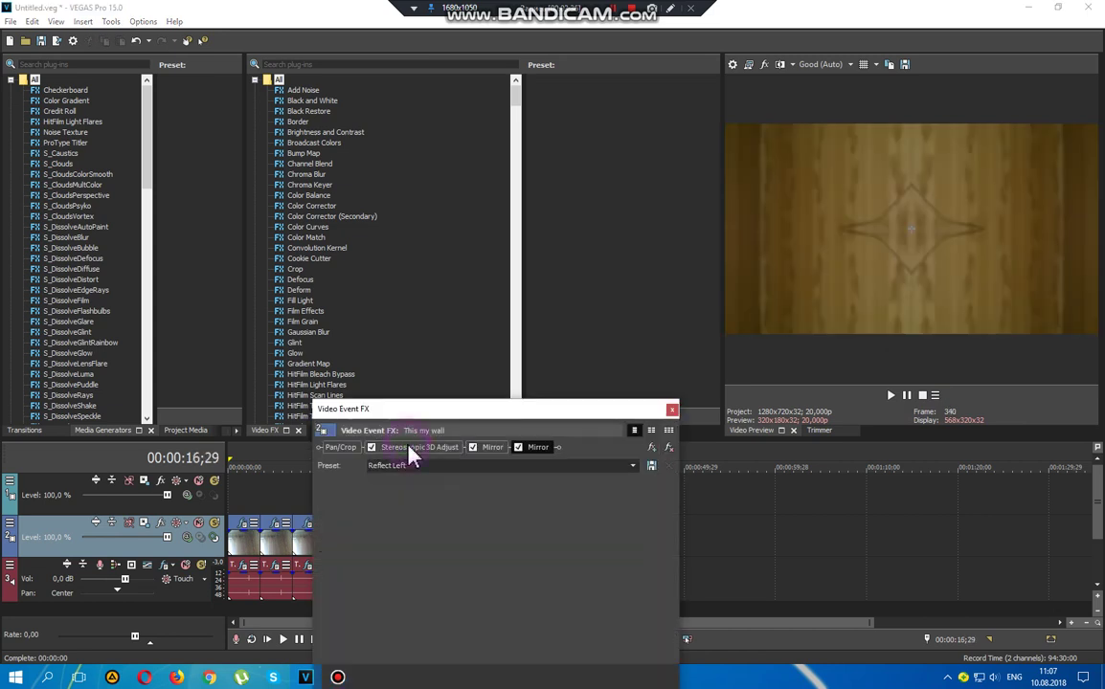
left_click(491, 448)
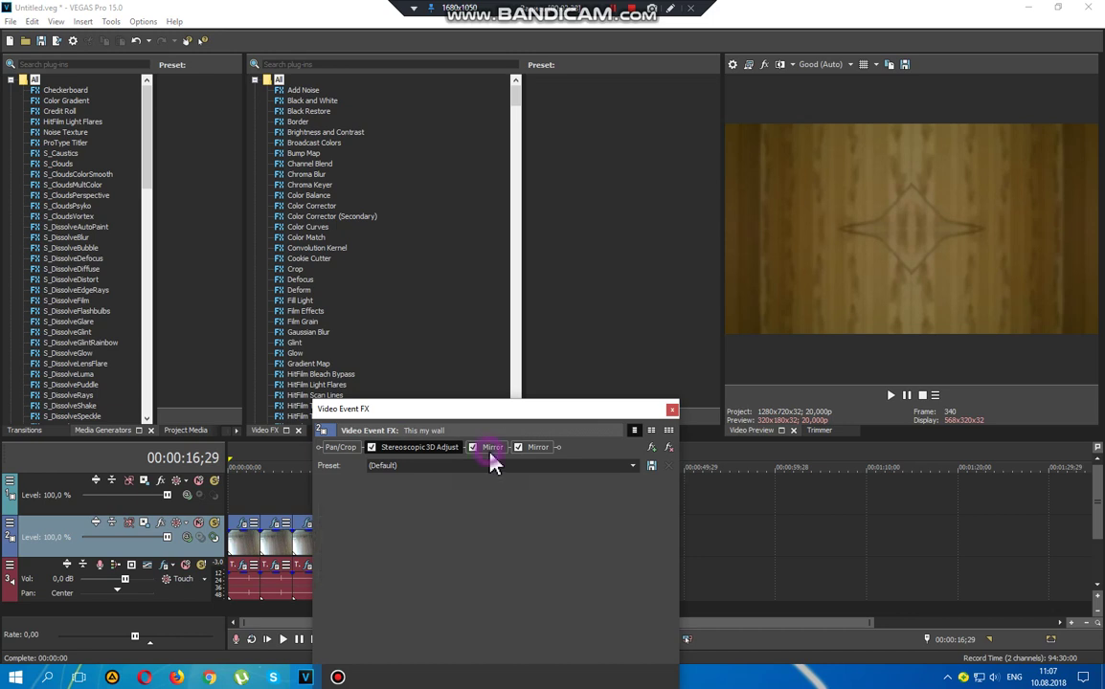
left_click(537, 448)
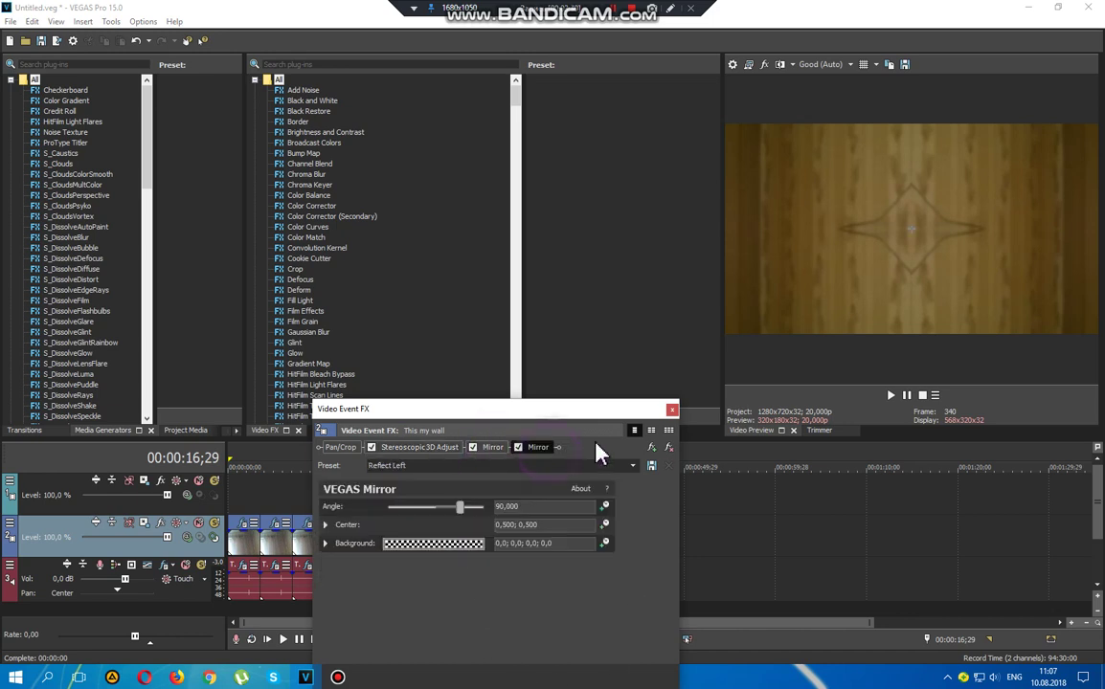
left_click(671, 409)
Step: Review the presets and values of the fifth clip's ExpressFX Chorus and Amplitude Modulation effects and close its audio effects
left_click(374, 567)
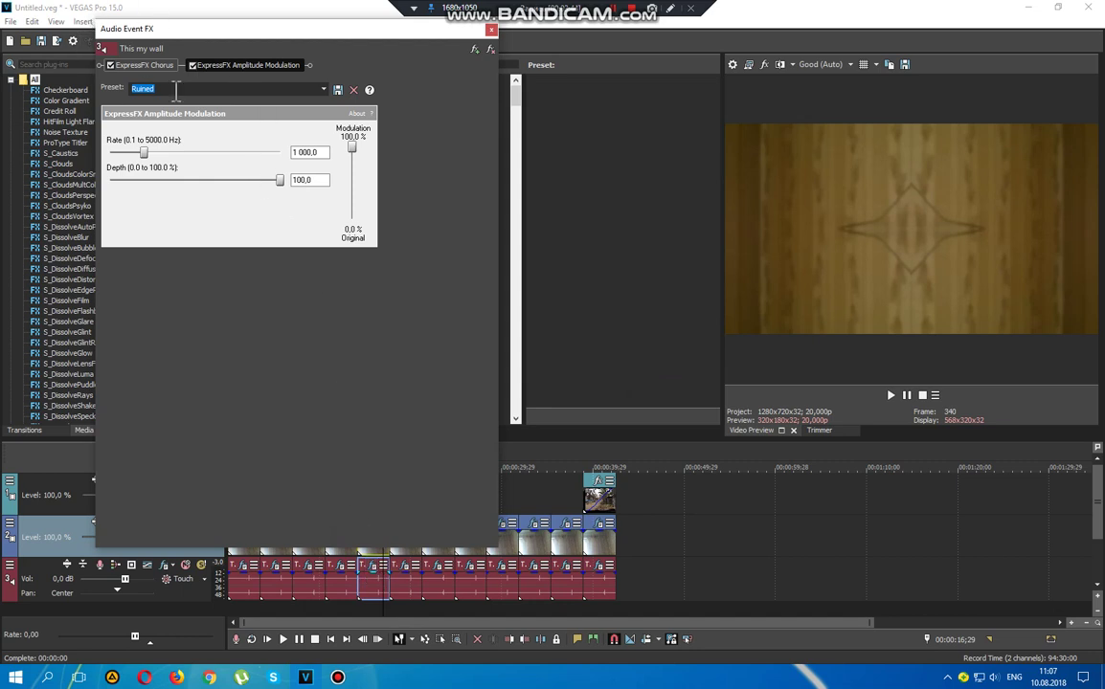
left_click(148, 66)
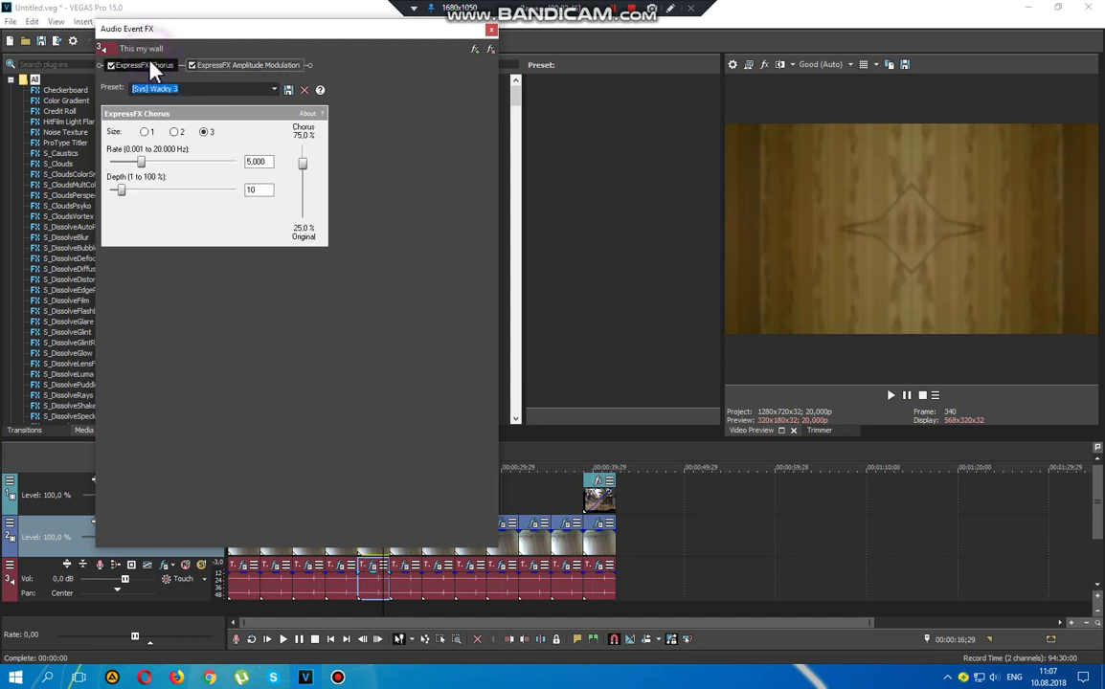
left_click(226, 67)
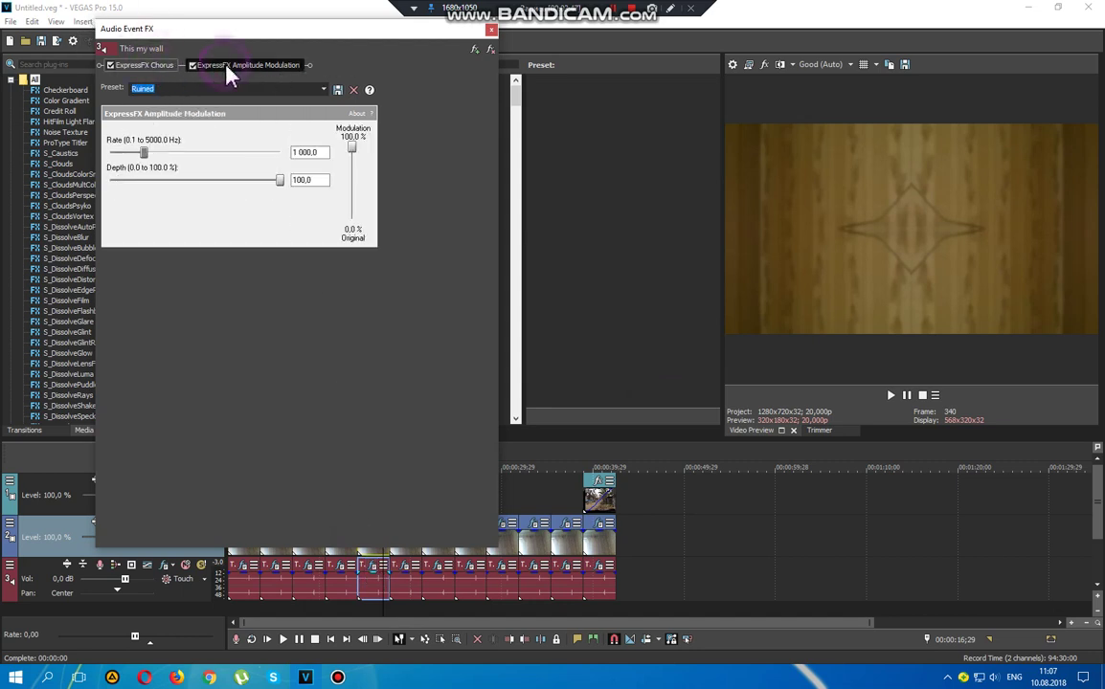
left_click(491, 31)
Step: Preview the sixth clip and choose the Lime Alive preset in its NewBlue AE Ghost video effect
left_click(892, 395)
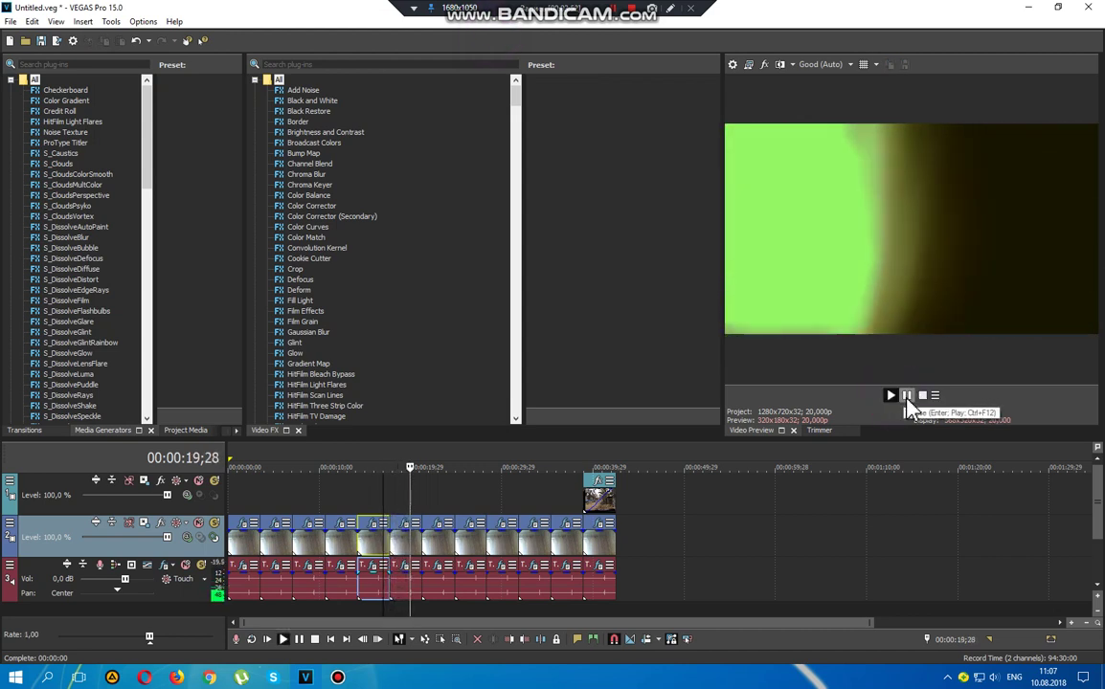
left_click(906, 398)
left_click(404, 524)
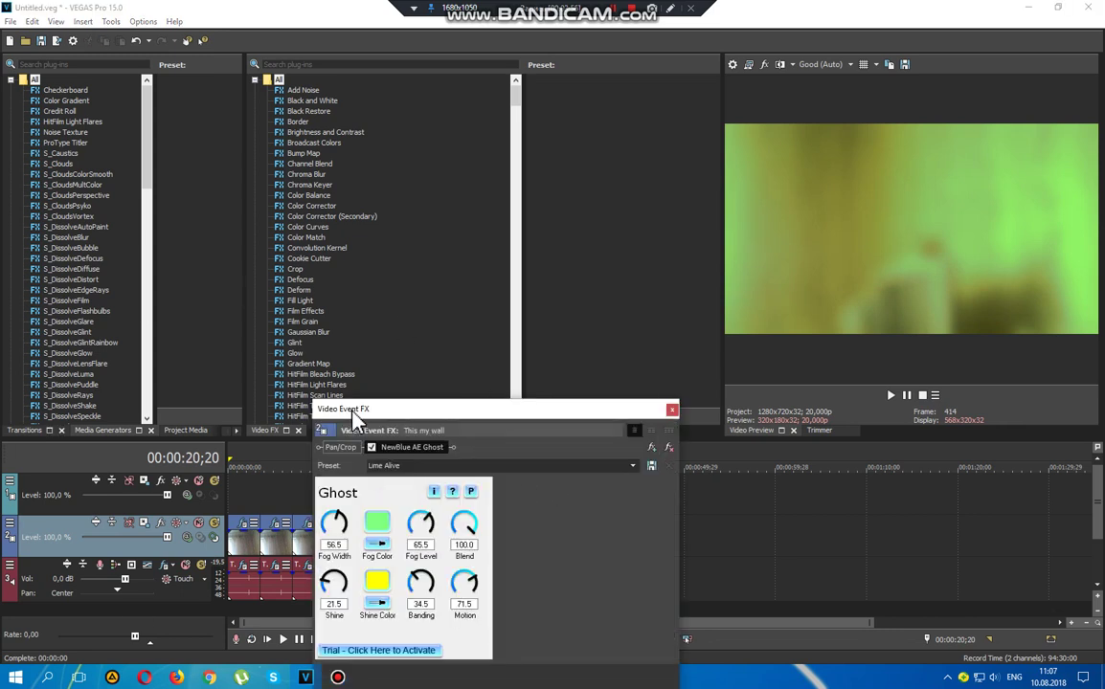
left_click(632, 466)
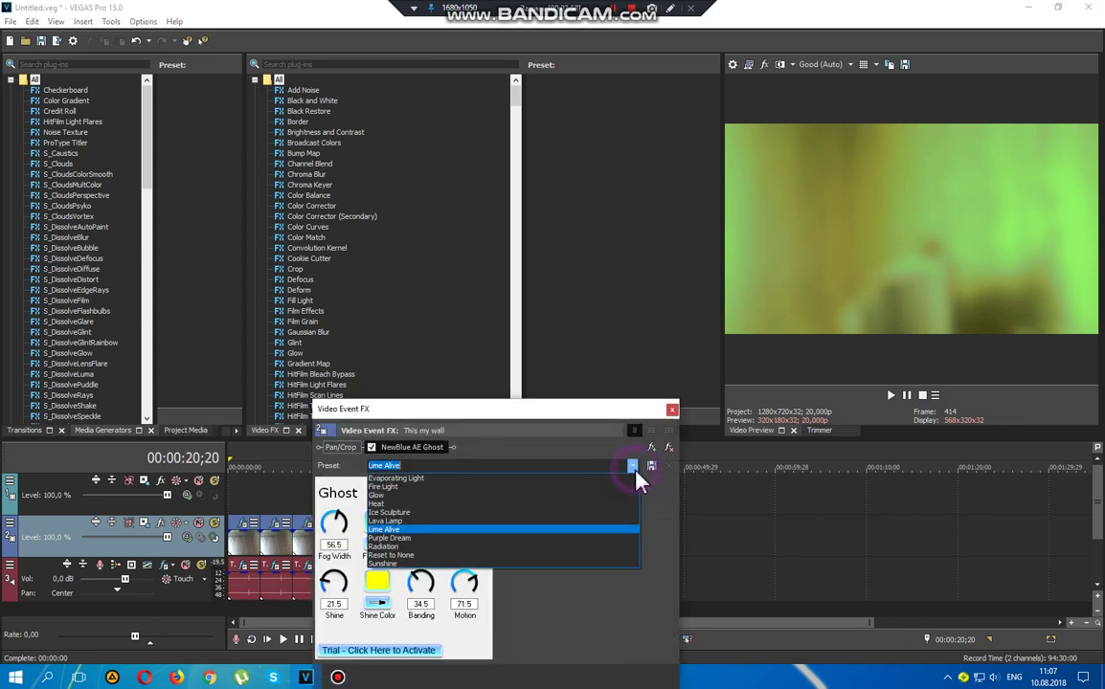
left_click(419, 533)
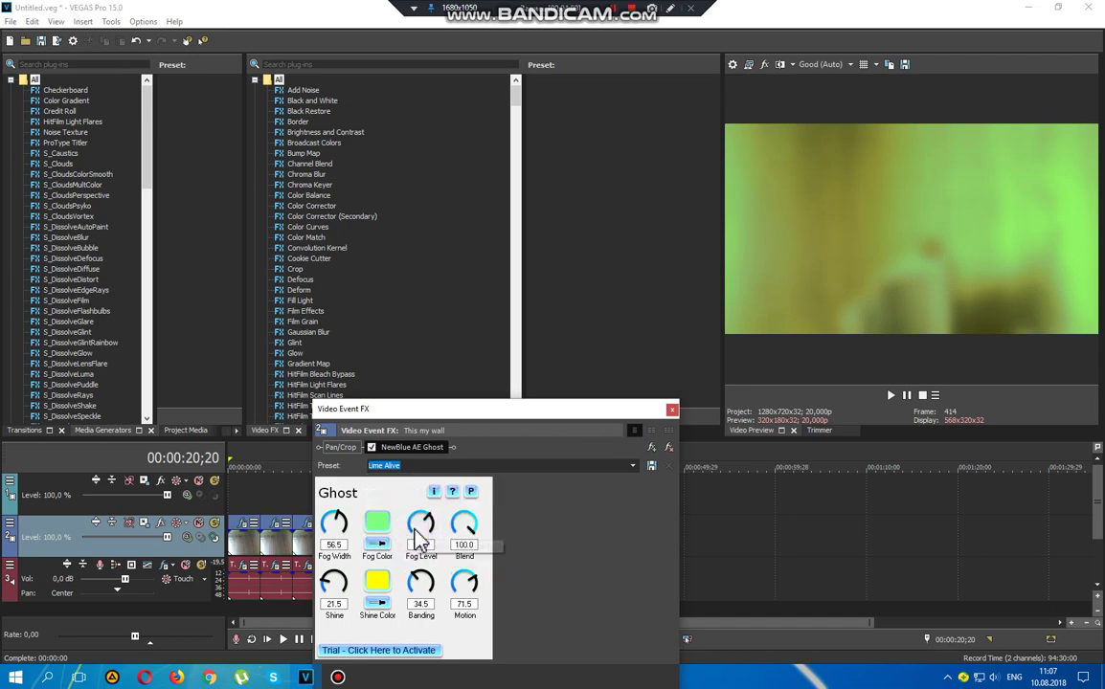
left_click(671, 412)
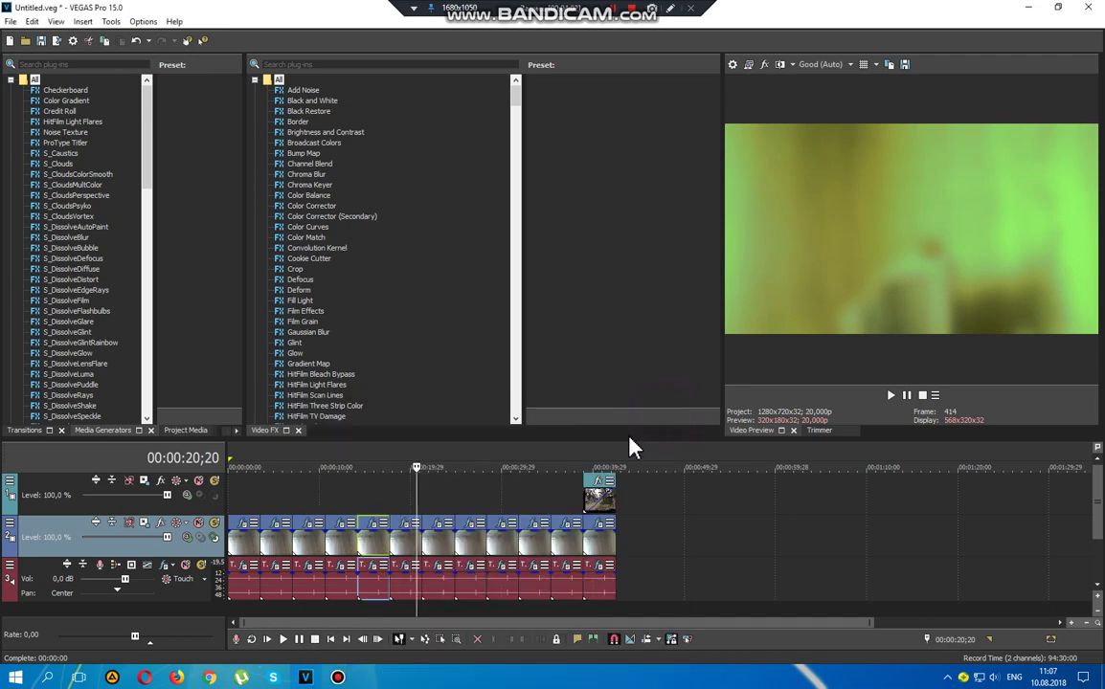
Step: Choose the WEIRD RING&SYNC preset in the sixth clip's Orange Vocoder effect and close its audio effects
left_click(404, 569)
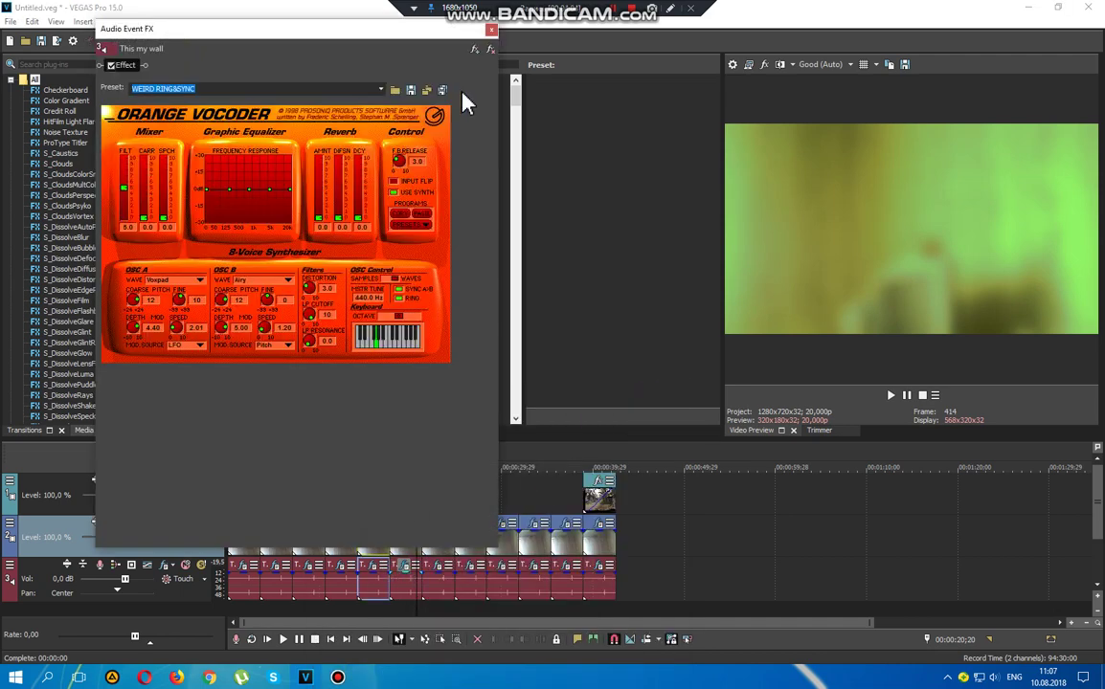
left_click(380, 88)
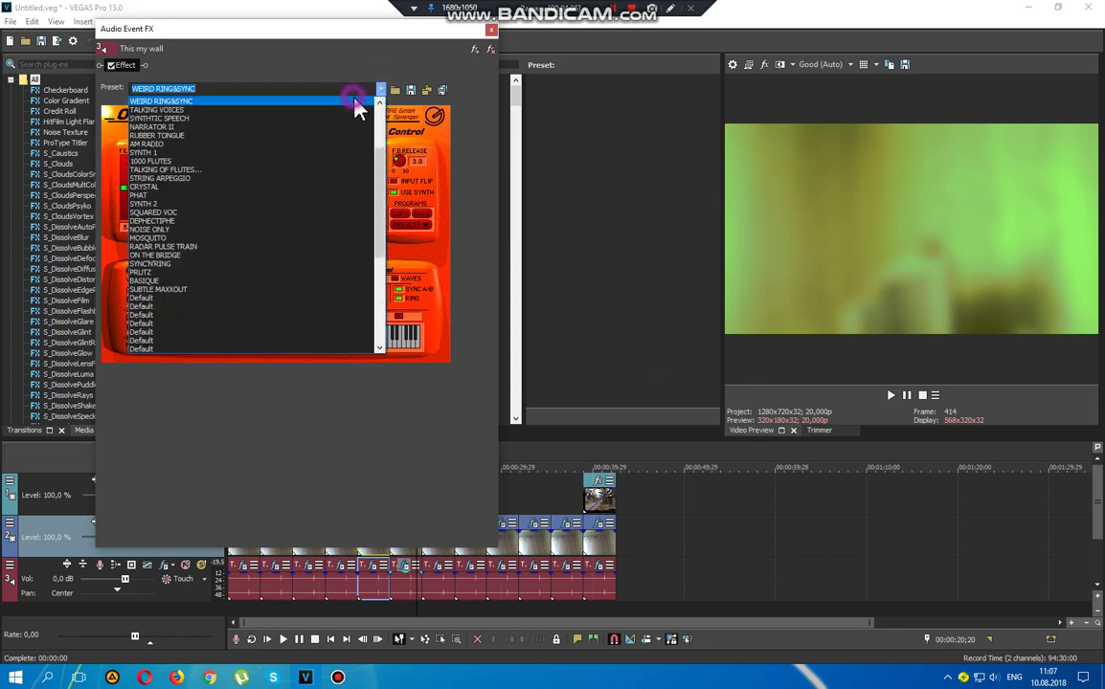
left_click(357, 102)
left_click(490, 30)
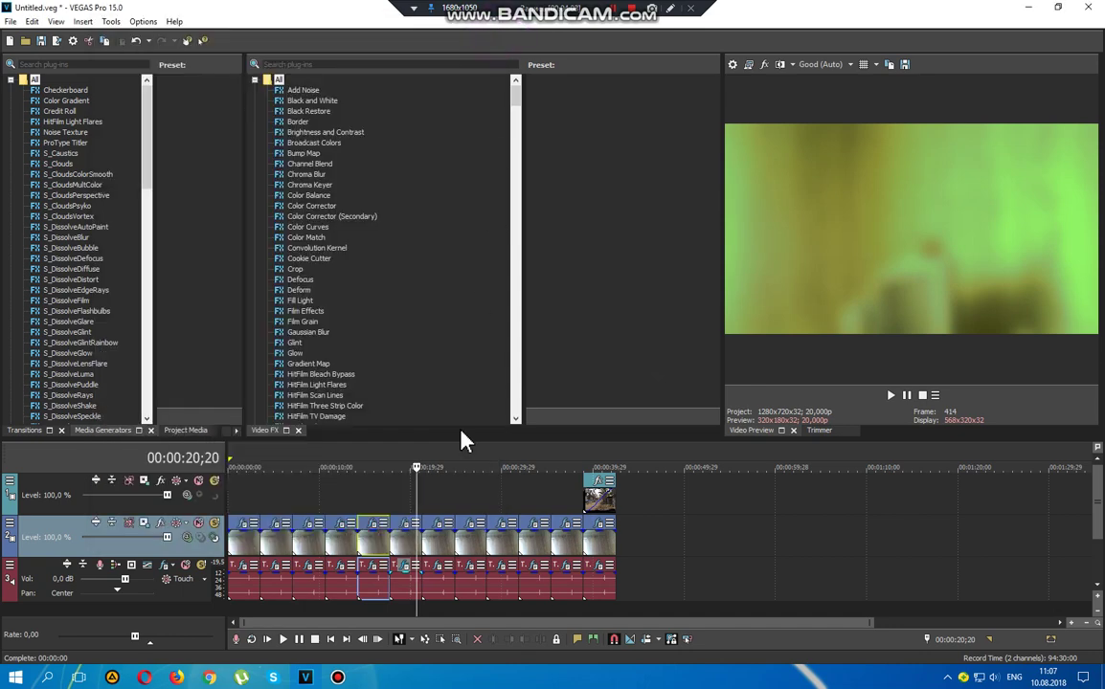
Step: Preview the seventh clip and show the Radiation preset of its NewBlue AE Ghost video effect
left_click(891, 399)
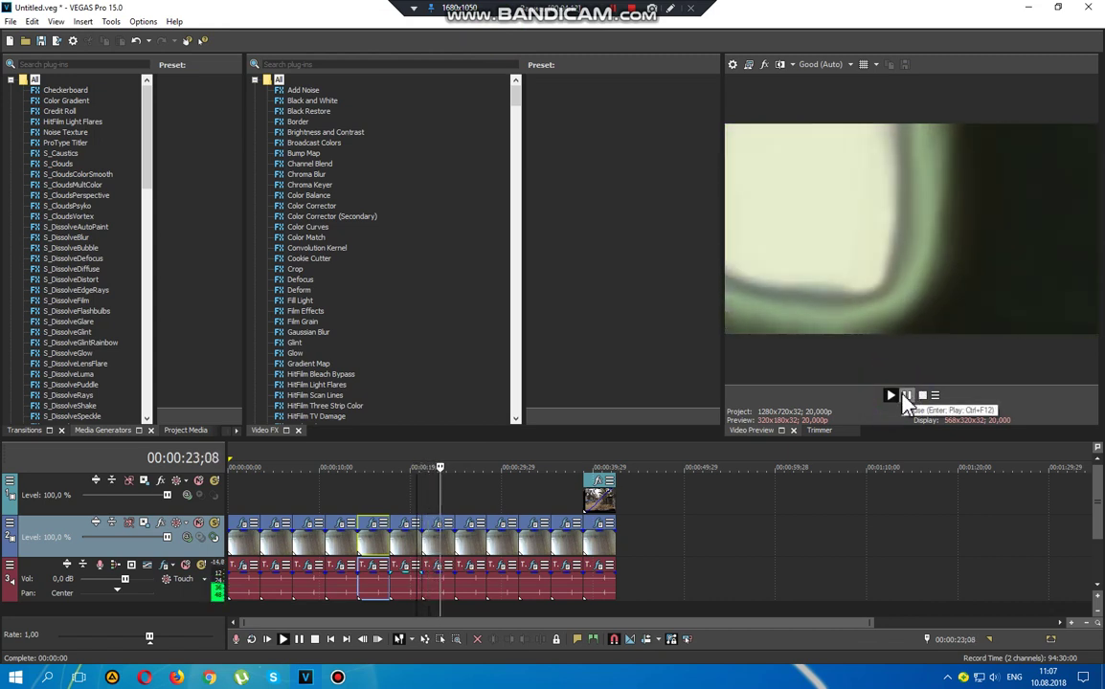
left_click(906, 397)
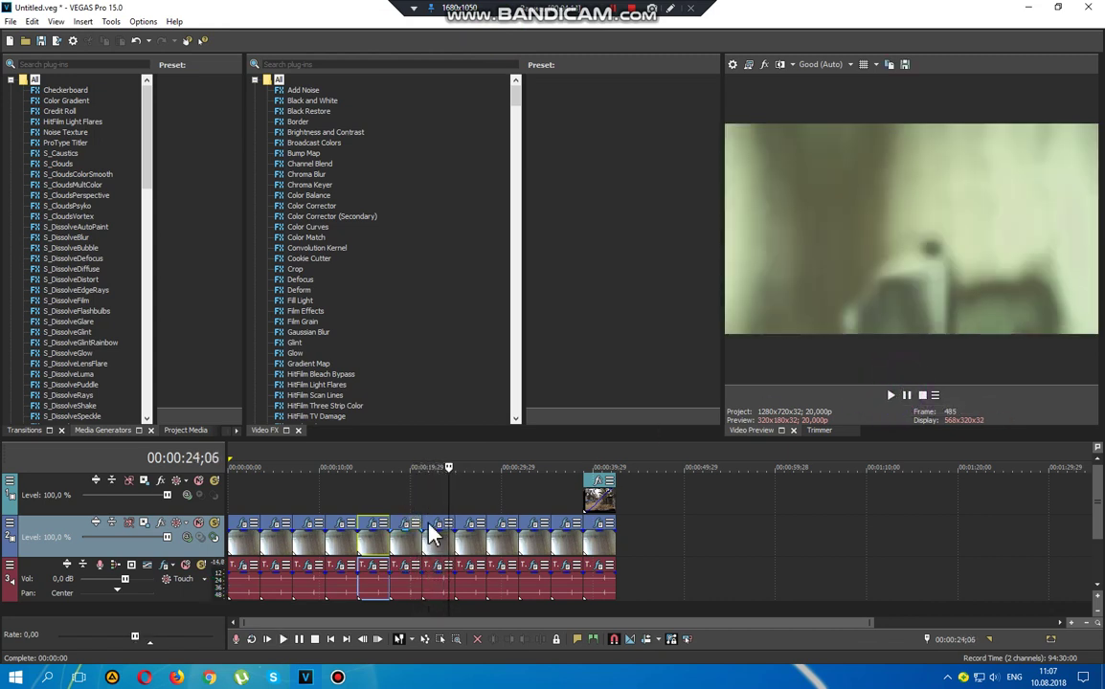
left_click(433, 526)
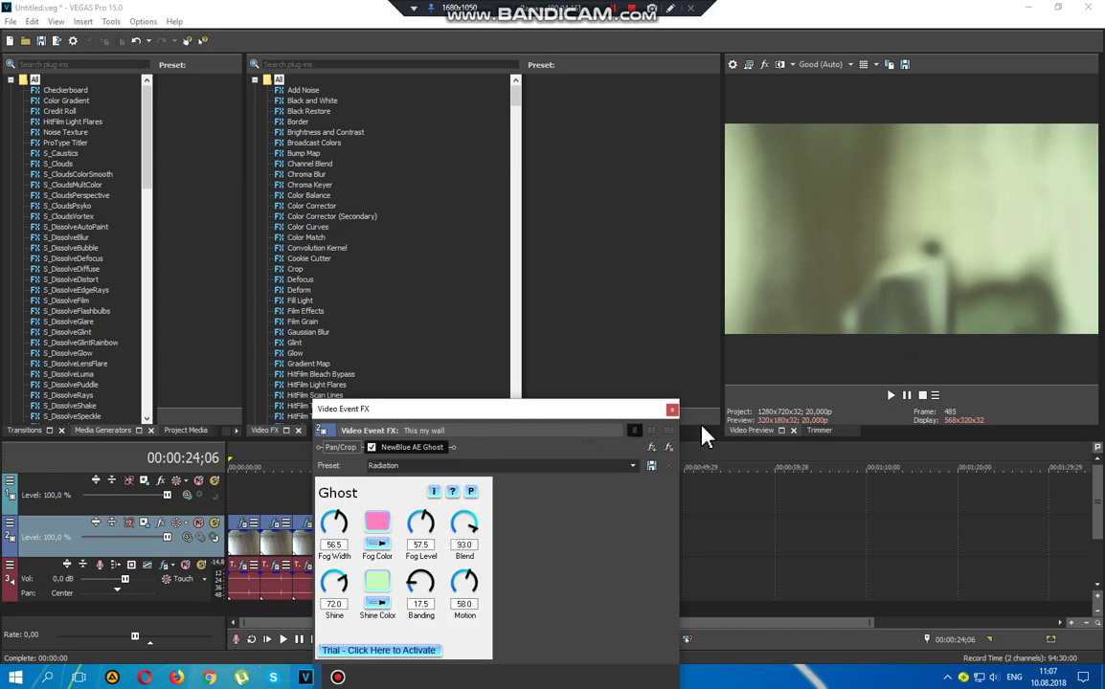
left_click(632, 465)
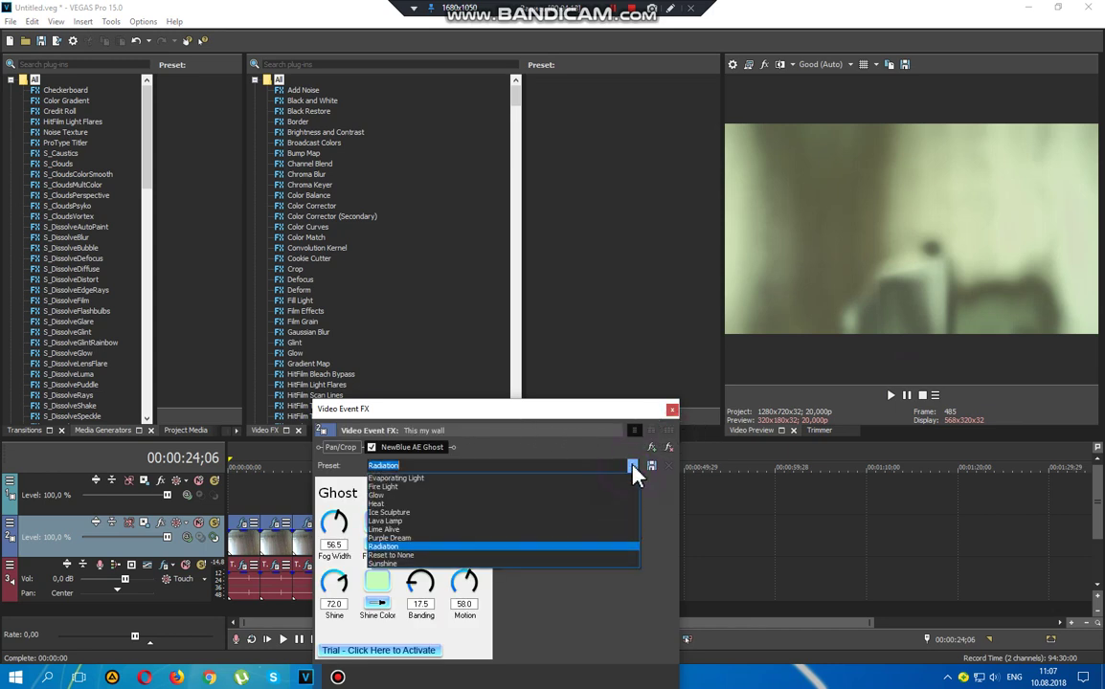
left_click(517, 556)
left_click(671, 410)
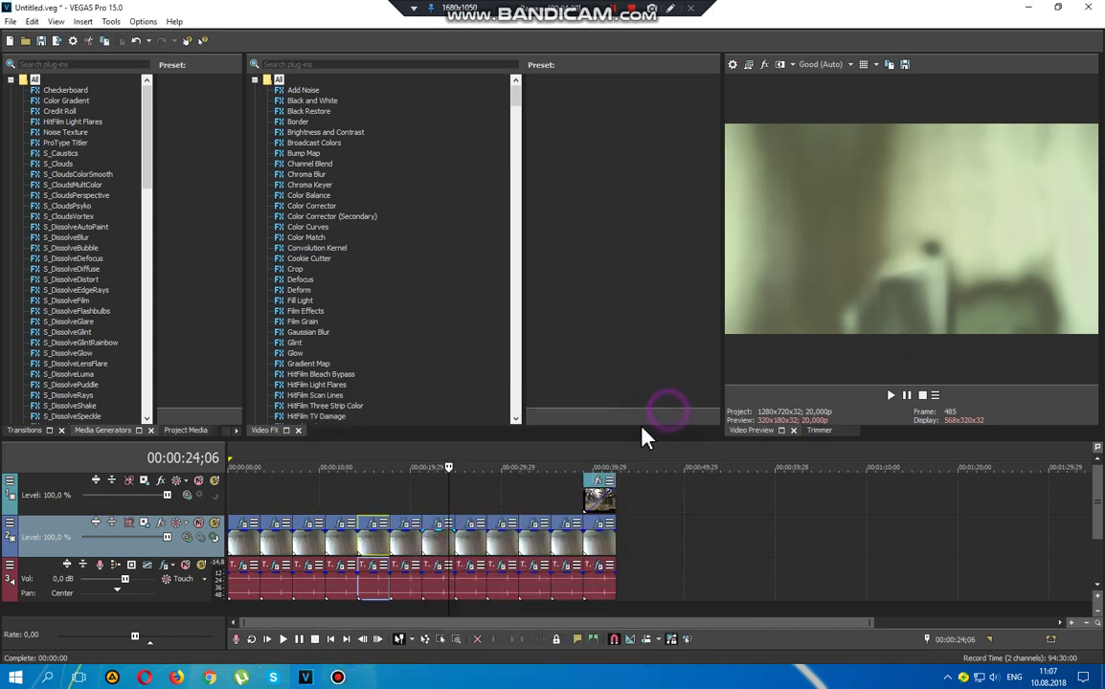
Step: Choose the WEIRD TALK preset in the seventh clip's Orange Vocoder effect and close its audio effects
left_click(436, 568)
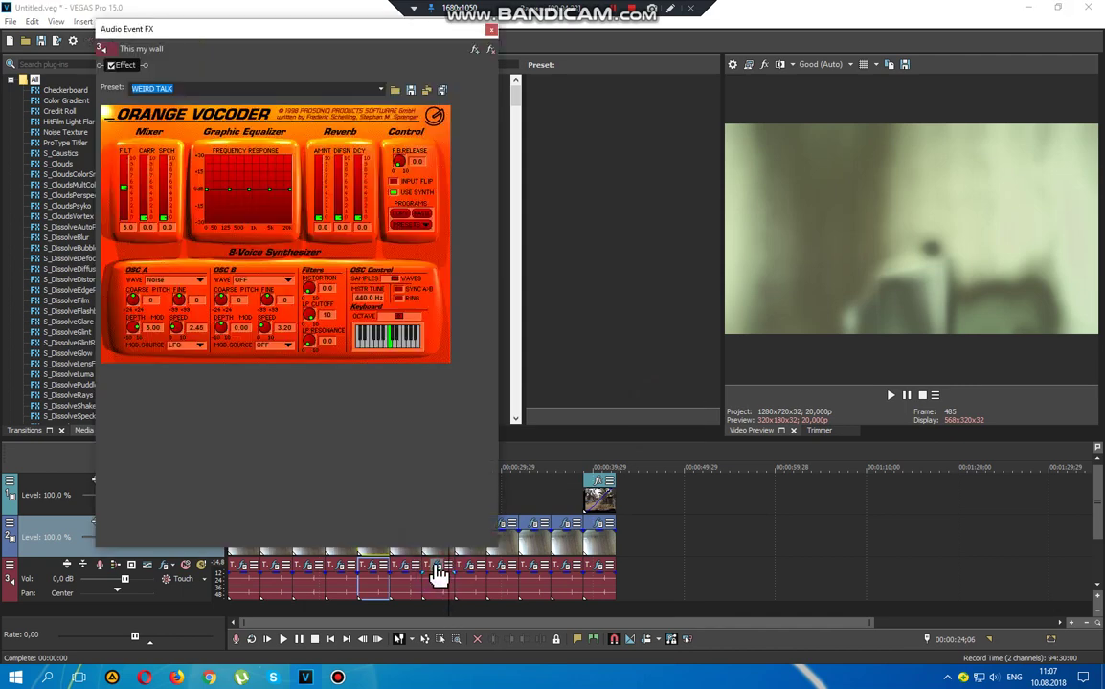
left_click(381, 90)
left_click(381, 90)
left_click(382, 90)
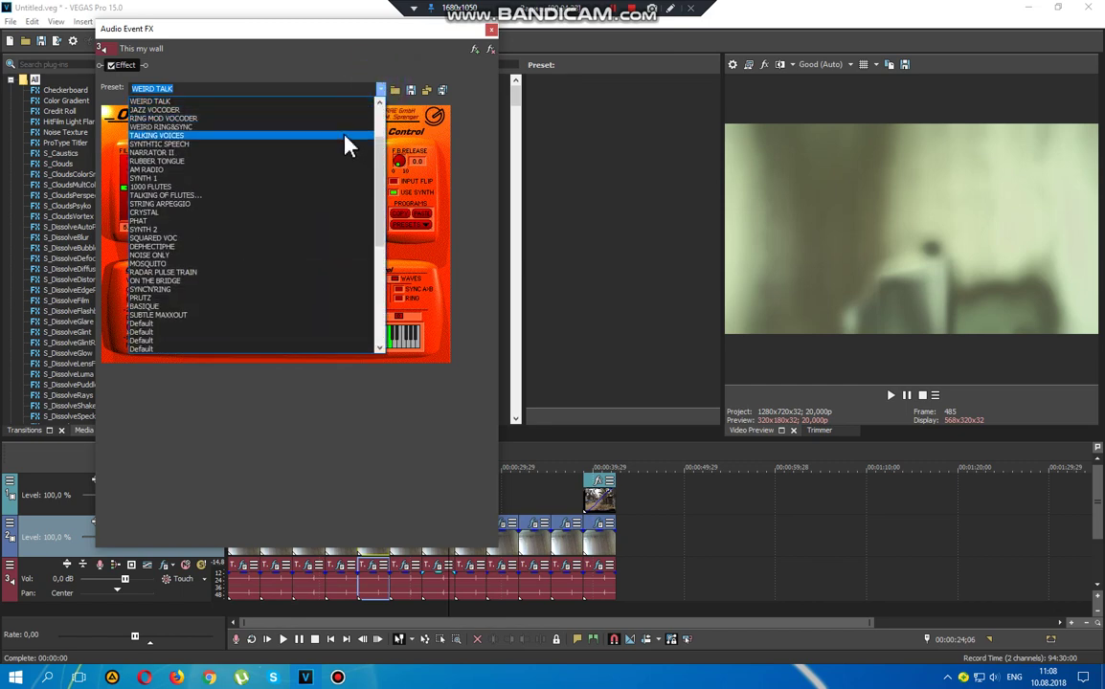
left_click(347, 108)
left_click(491, 29)
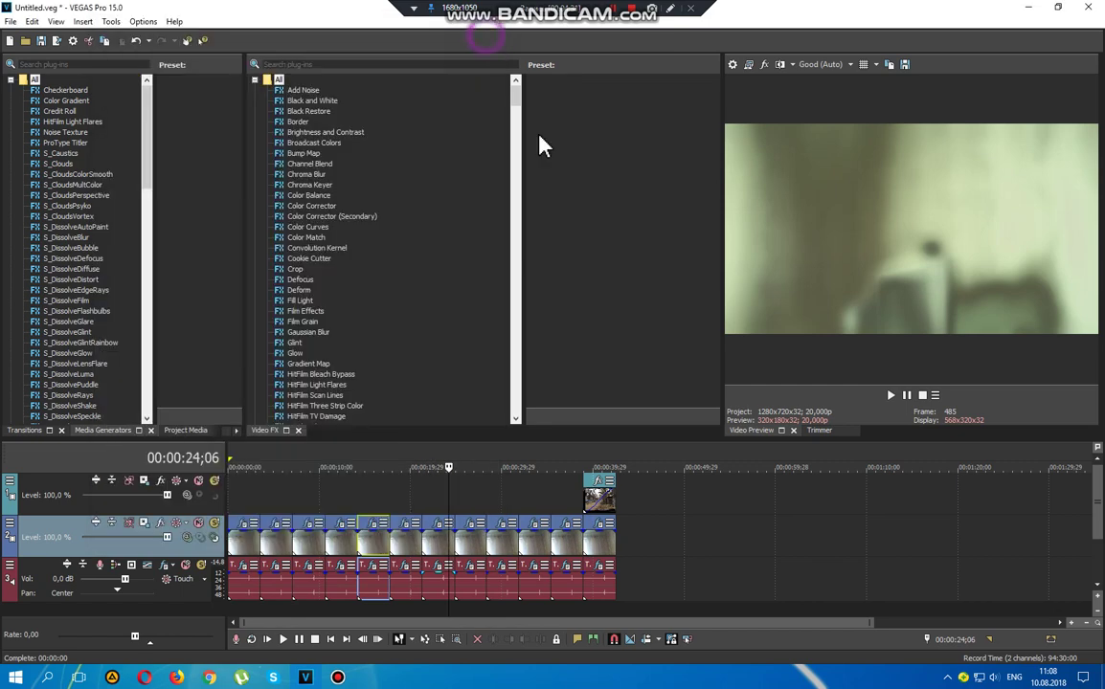
Step: Preview the eighth clip and examine the colour stops of the Emsemble Effect 4.0 preset in its Gradient Map effect
left_click(890, 395)
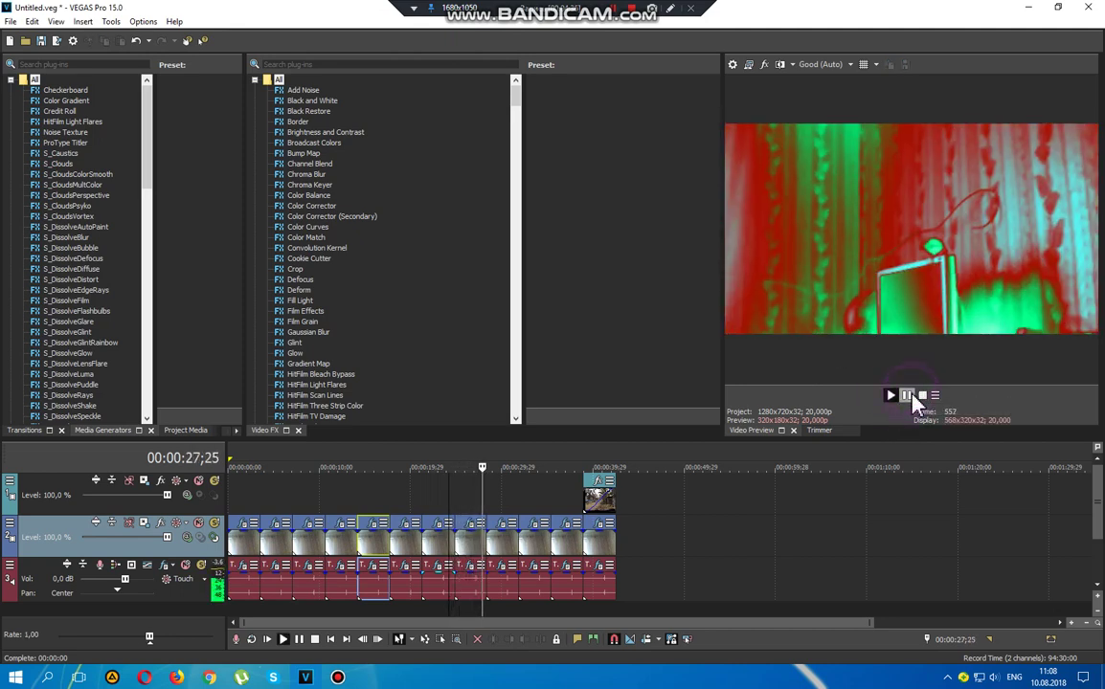
left_click(907, 397)
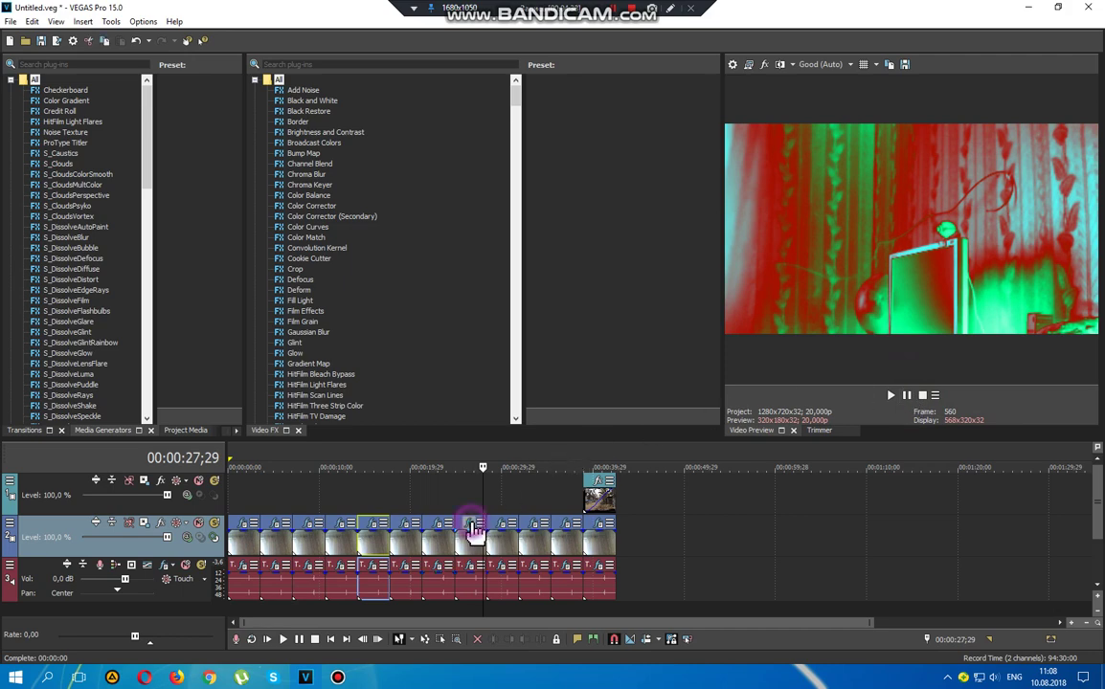
left_click(476, 523)
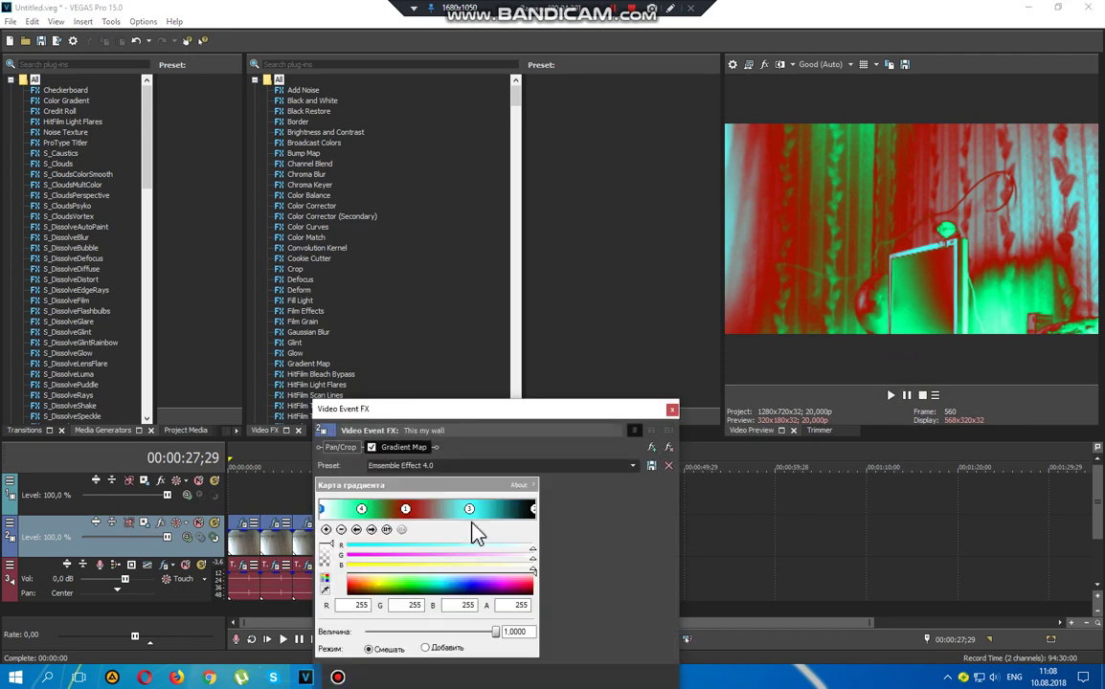
left_click(362, 509)
left_click(405, 508)
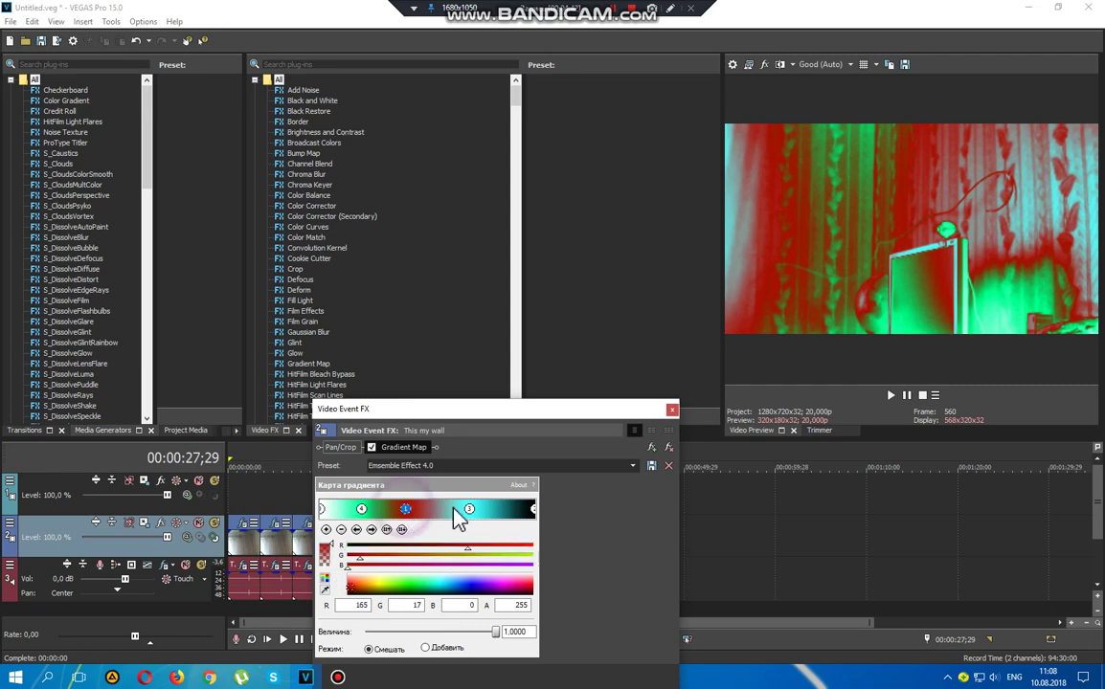
left_click(470, 509)
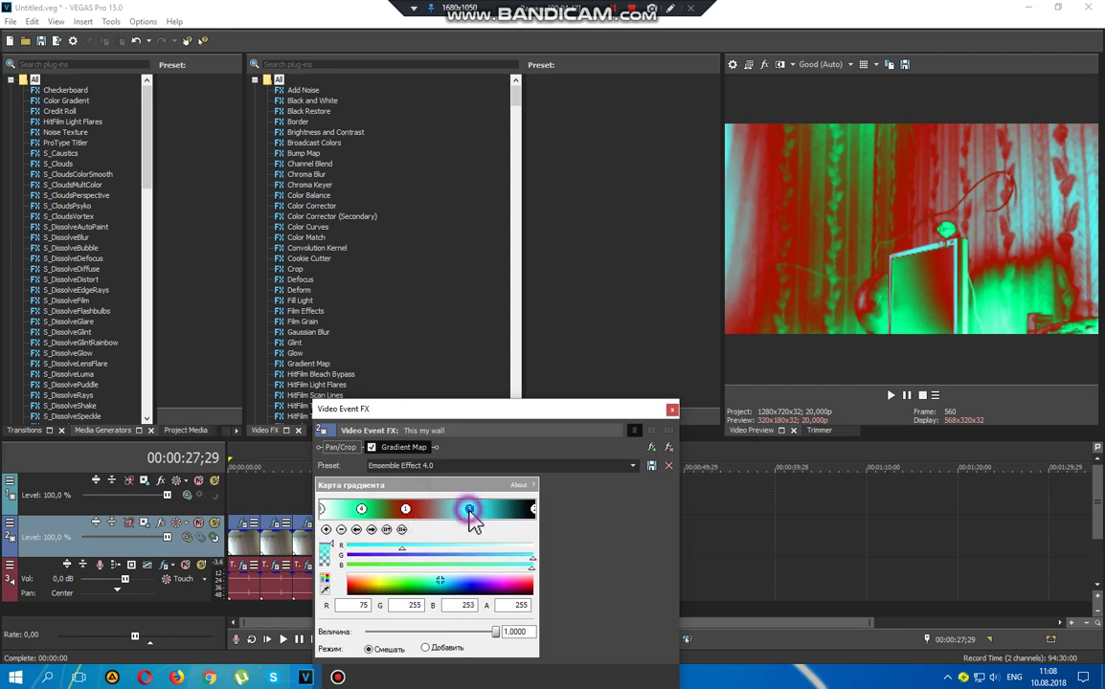
left_click(534, 509)
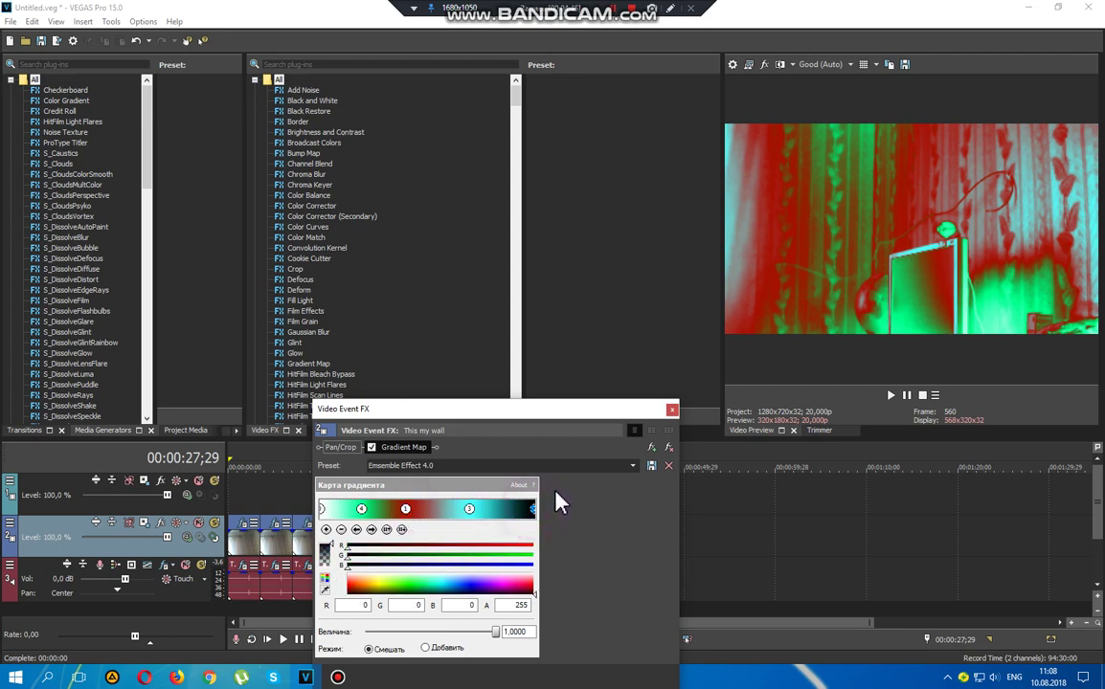
left_click(672, 411)
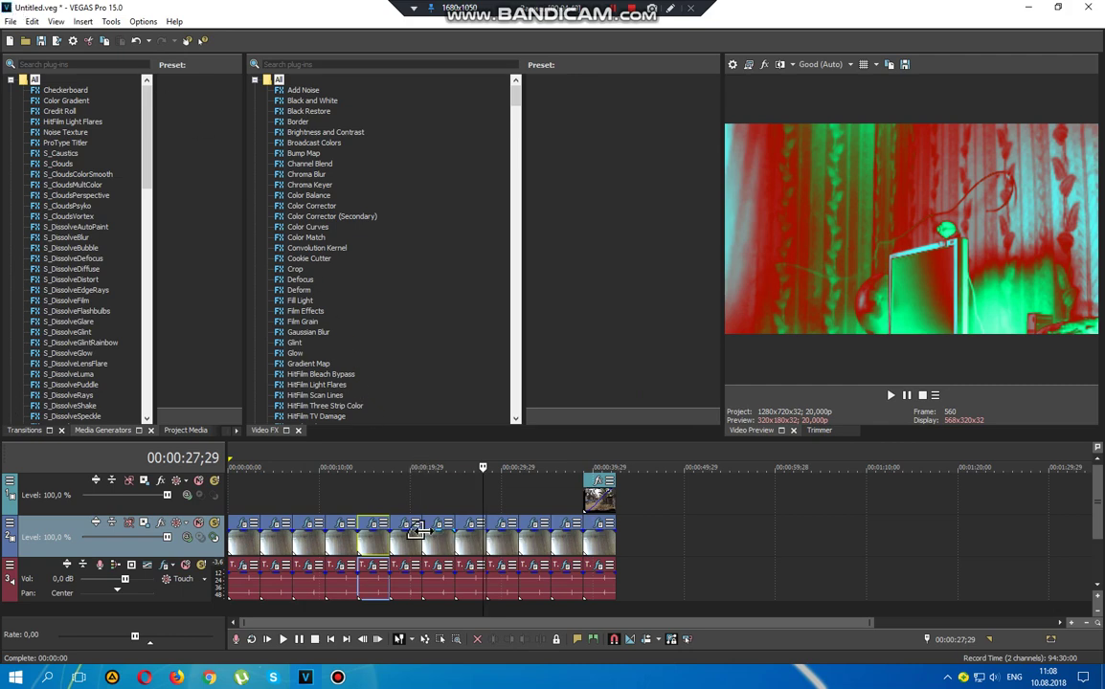
Step: Show the Chord preset of the eighth clip's Vocodex audio effect and handwrite "preset Chord" over it as a temporary annotation
left_click(470, 572)
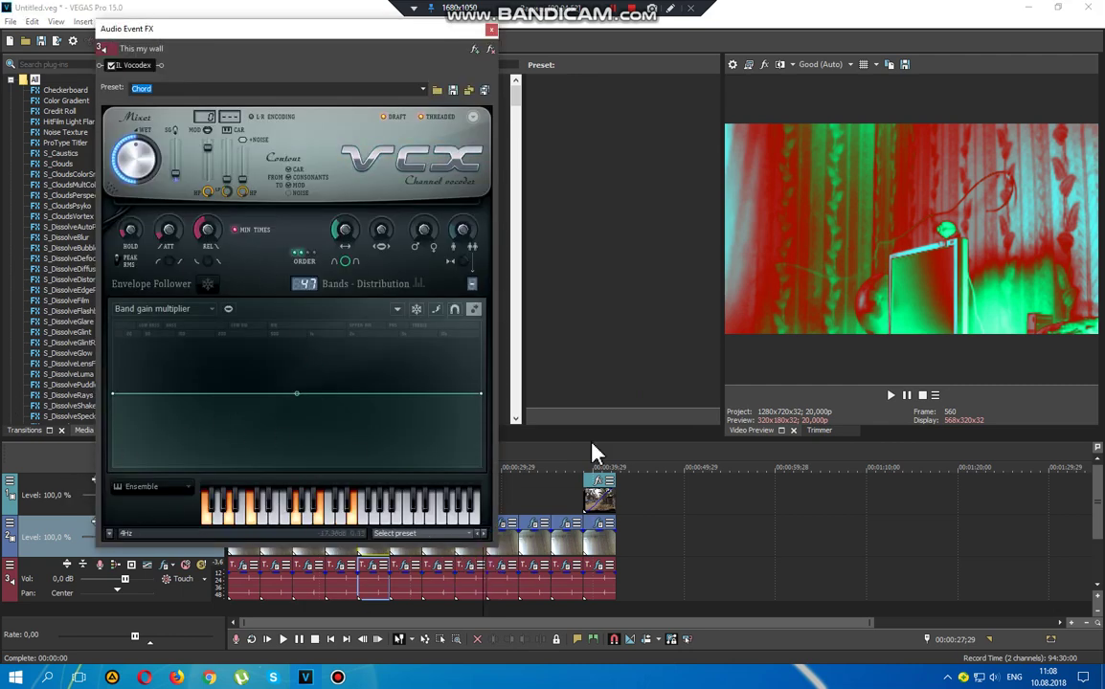
left_click(669, 9)
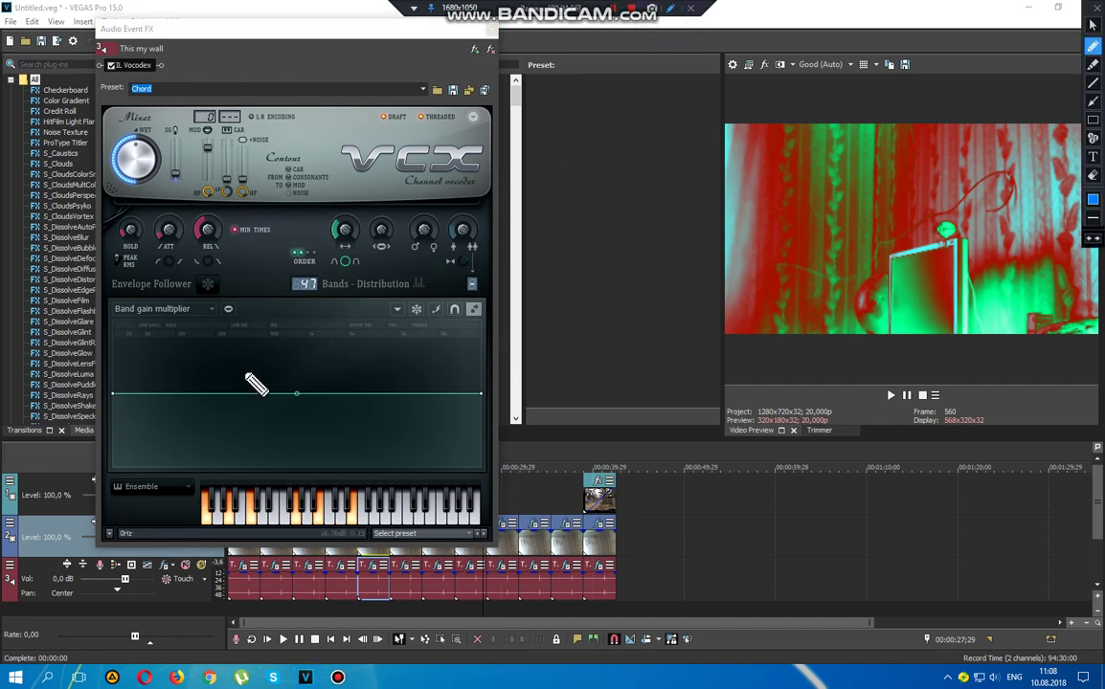
mouse_move(176, 355)
left_mouse_down()
mouse_move(174, 386)
mouse_move(203, 370)
mouse_move(249, 372)
mouse_move(290, 346)
mouse_move(265, 377)
mouse_move(306, 368)
mouse_move(326, 386)
mouse_move(295, 386)
mouse_move(394, 361)
mouse_move(371, 395)
mouse_move(411, 372)
mouse_move(468, 368)
mouse_move(446, 397)
mouse_move(483, 390)
left_mouse_up()
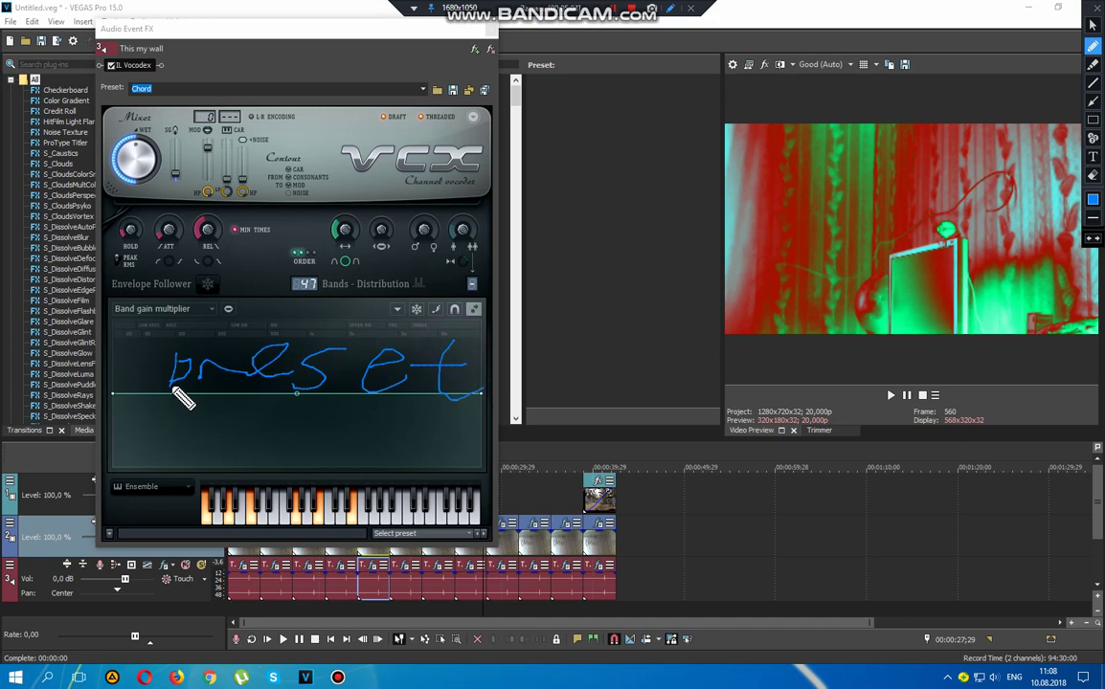
mouse_move(174, 400)
left_mouse_down()
mouse_move(156, 431)
mouse_move(223, 429)
mouse_move(227, 420)
mouse_move(232, 434)
mouse_move(251, 429)
mouse_move(284, 454)
left_mouse_up()
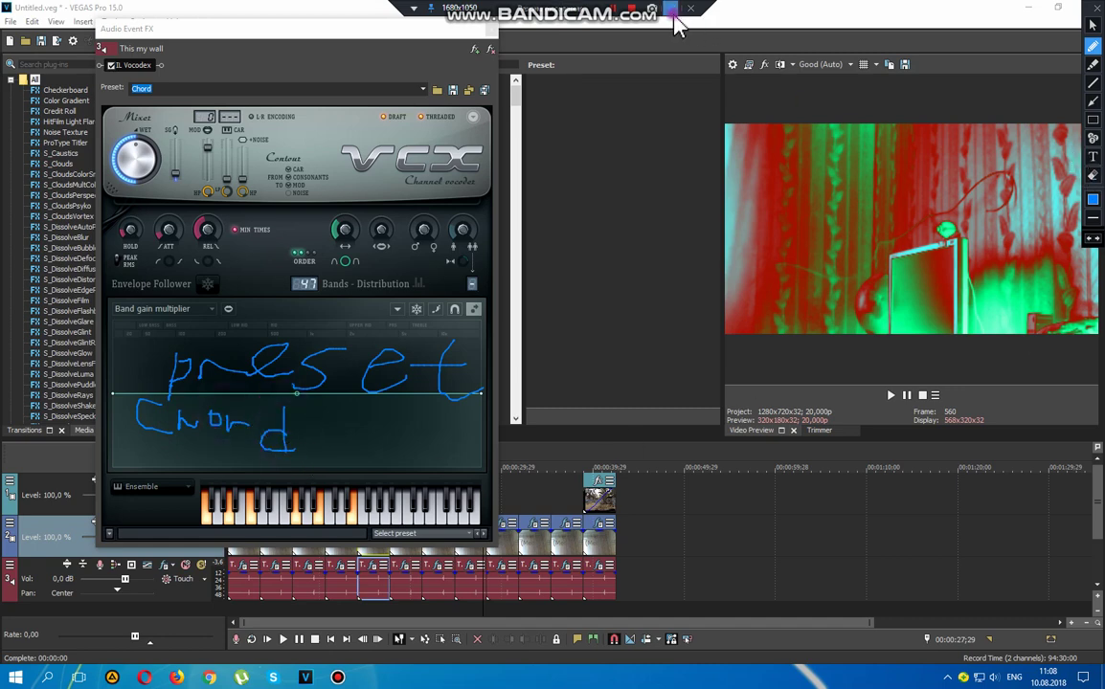
key("Escape")
left_click(492, 31)
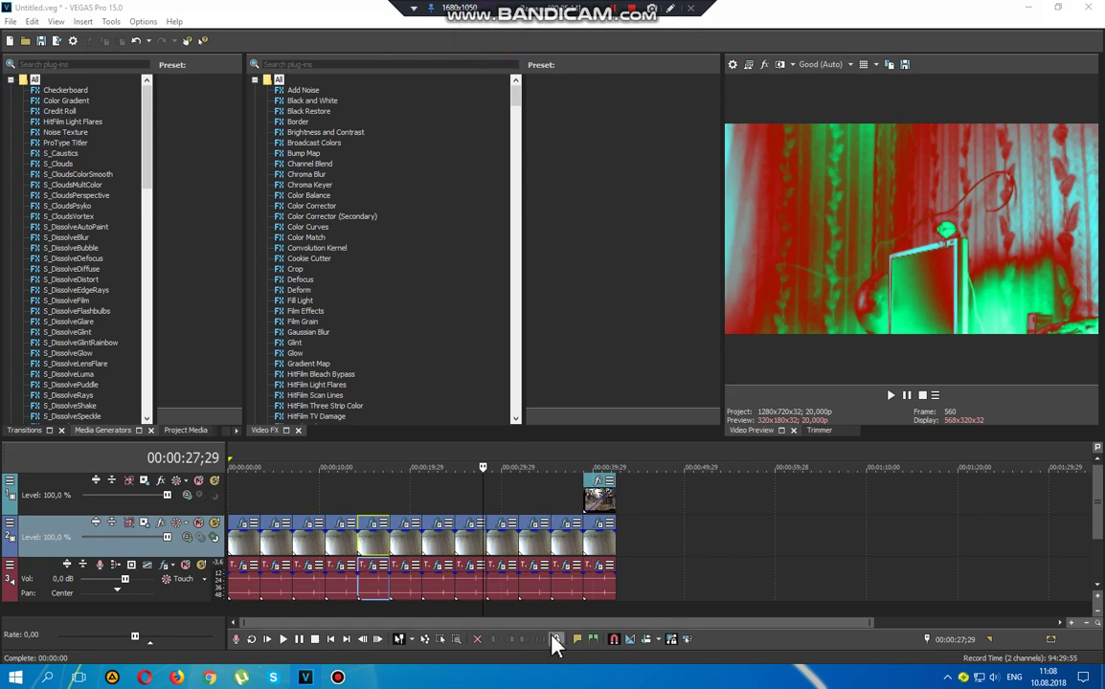
Step: Preview the ninth clip and examine the colour stops of the Videoup v8 preset in its Gradient Map effect
key("space")
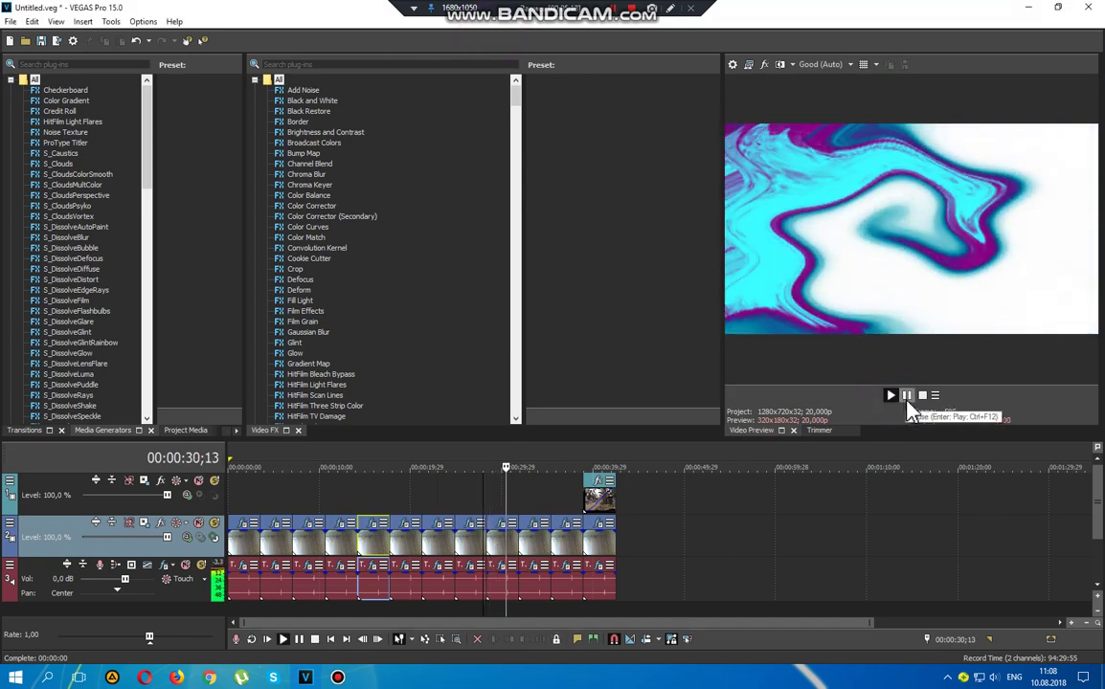
left_click(905, 397)
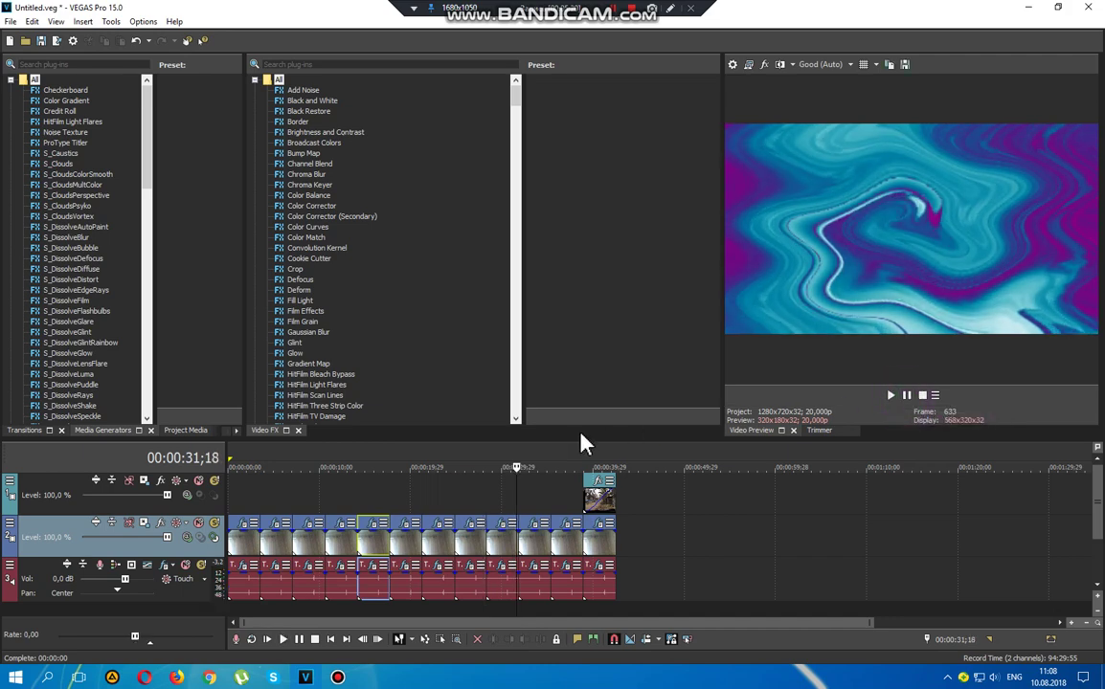
left_click(498, 524)
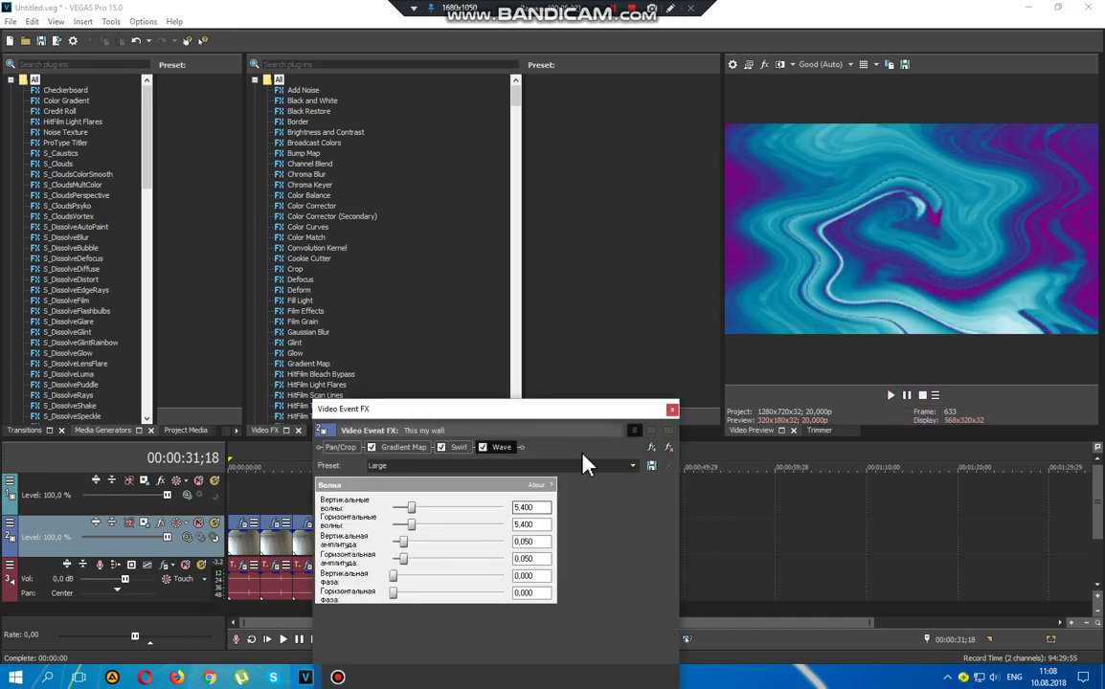
left_click(397, 448)
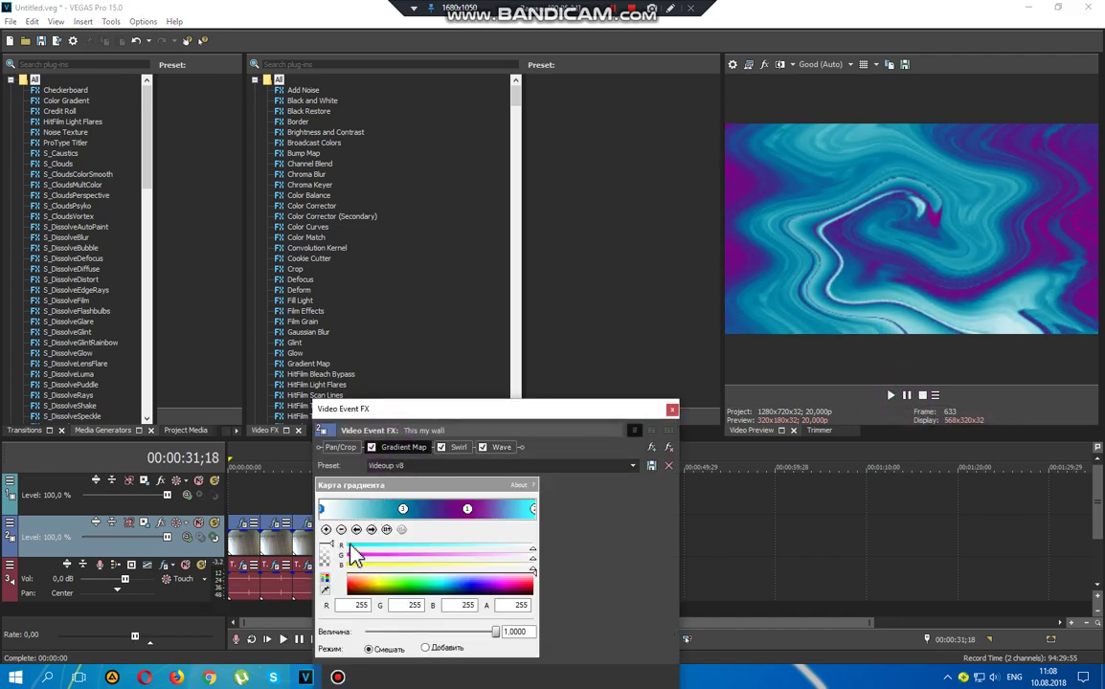
left_click(467, 510)
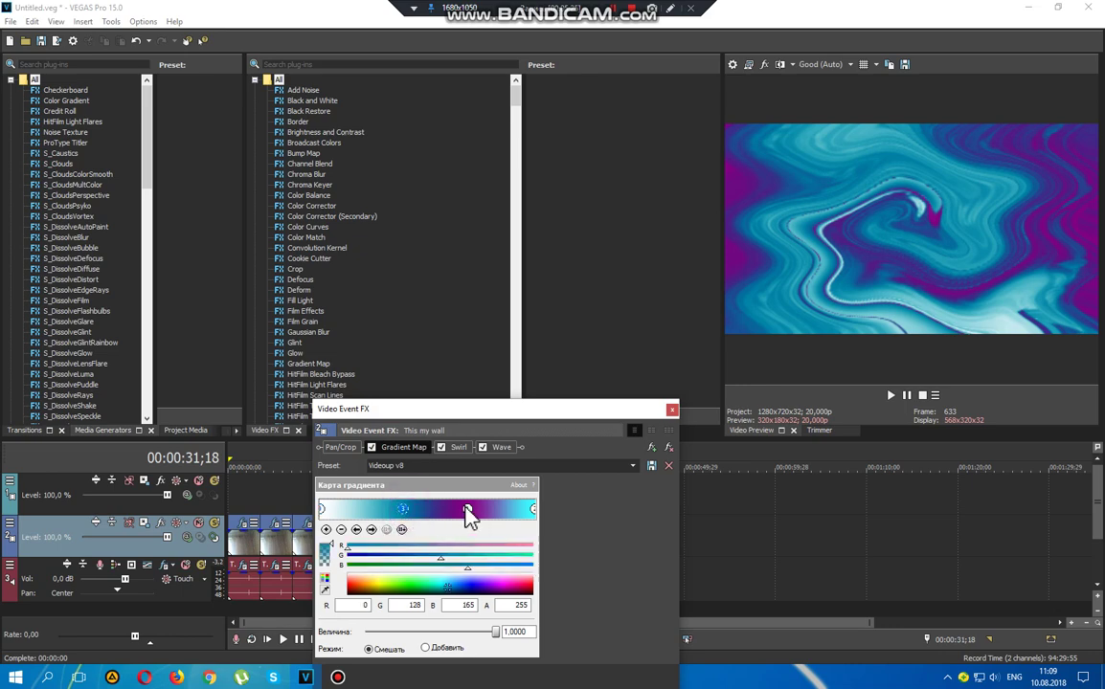
left_click(533, 509)
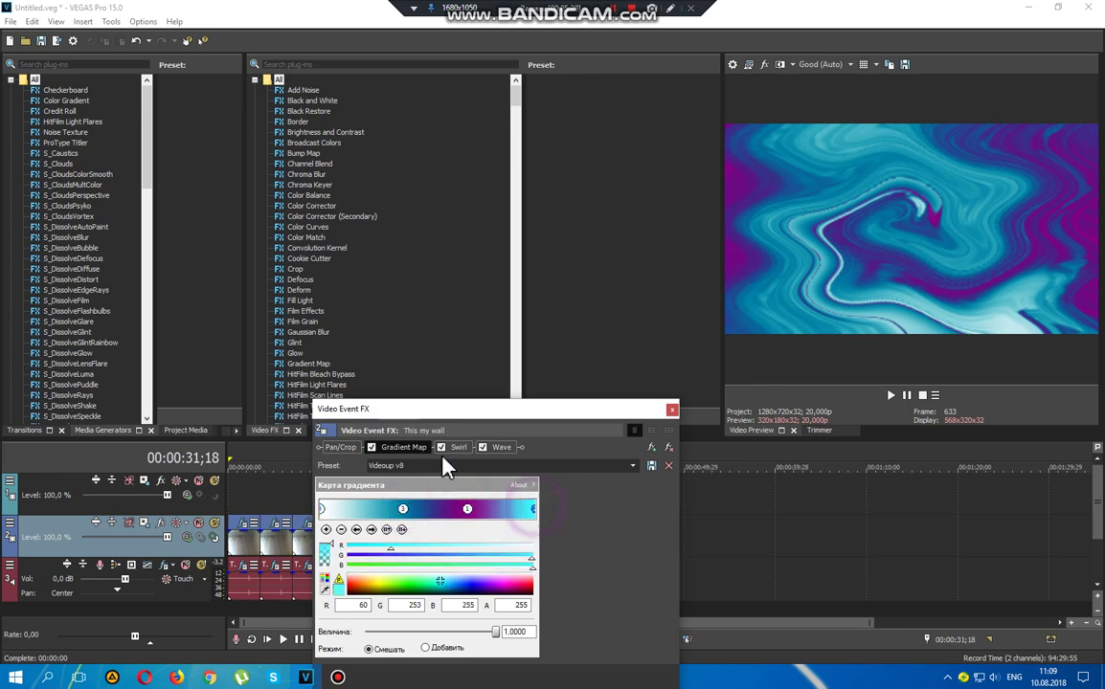
Step: Choose "Средний водоворот, по часовой стрелке" for the ninth clip's Swirl effect and Large for its Wave effect
left_click(460, 447)
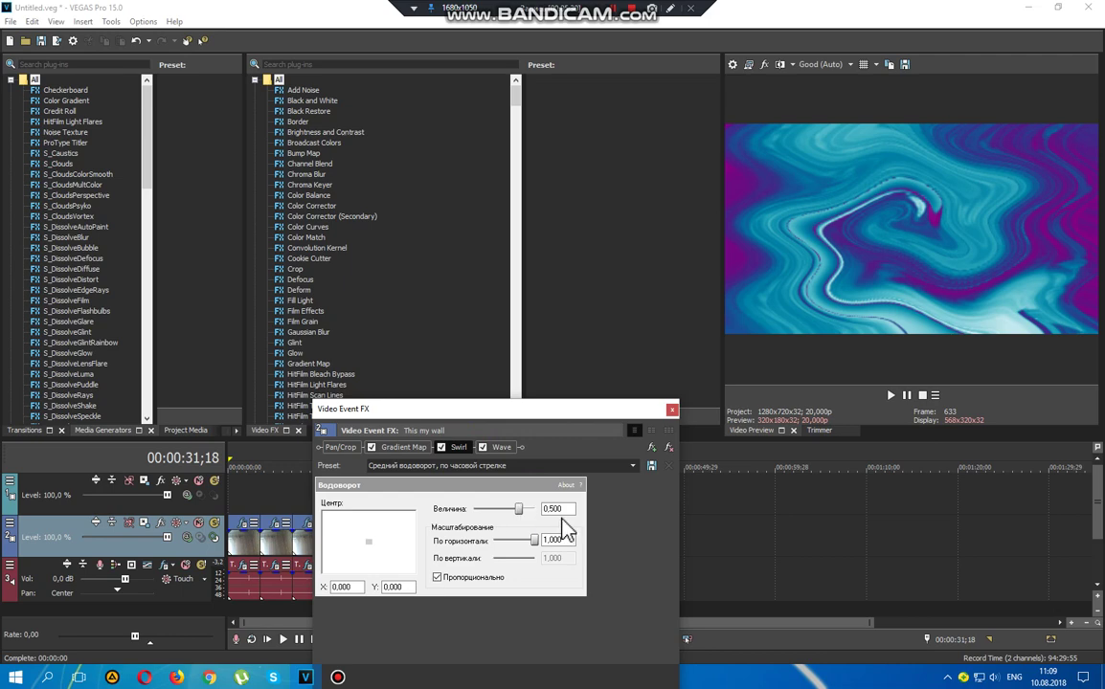
left_click(632, 465)
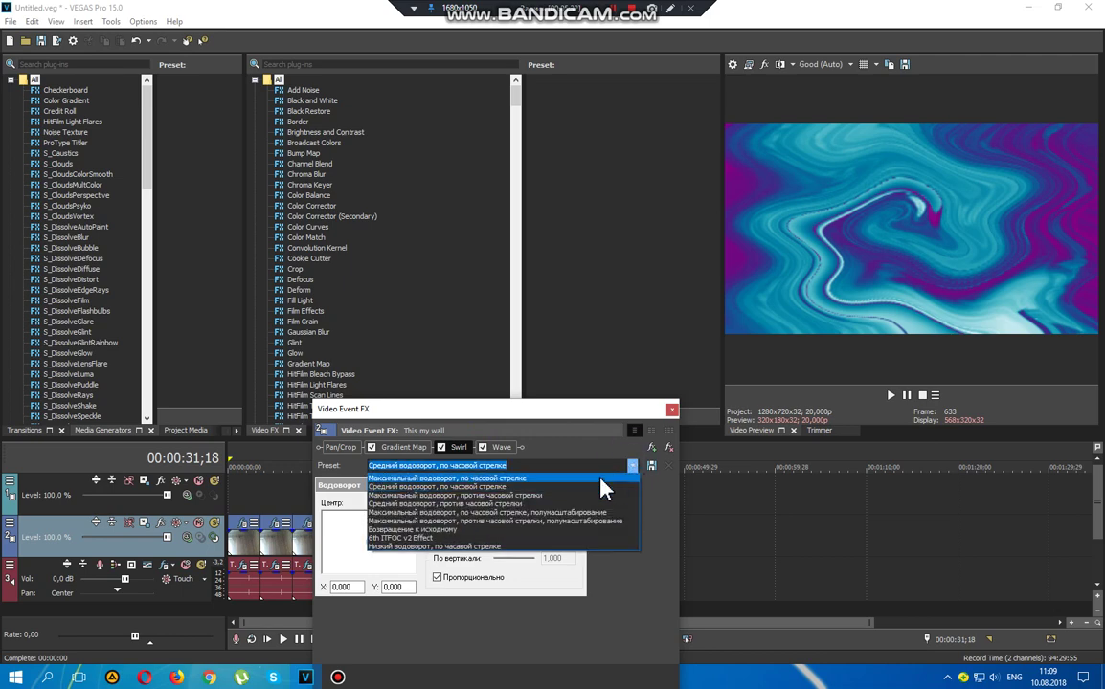
left_click(574, 489)
left_click(499, 447)
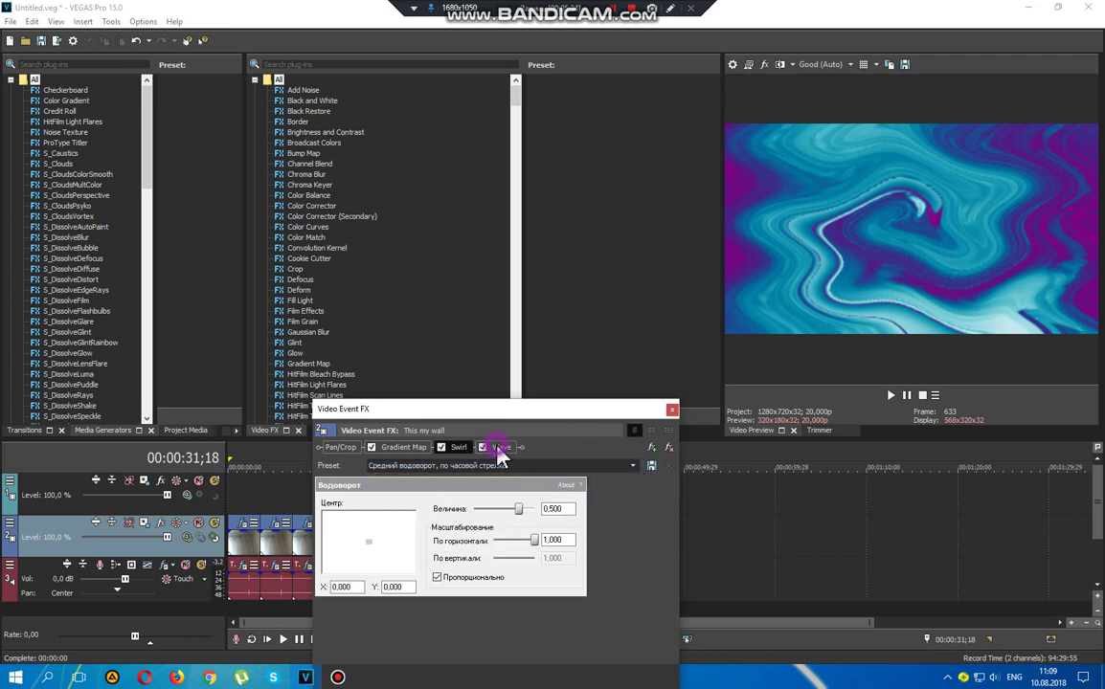
left_click(633, 467)
left_click(573, 492)
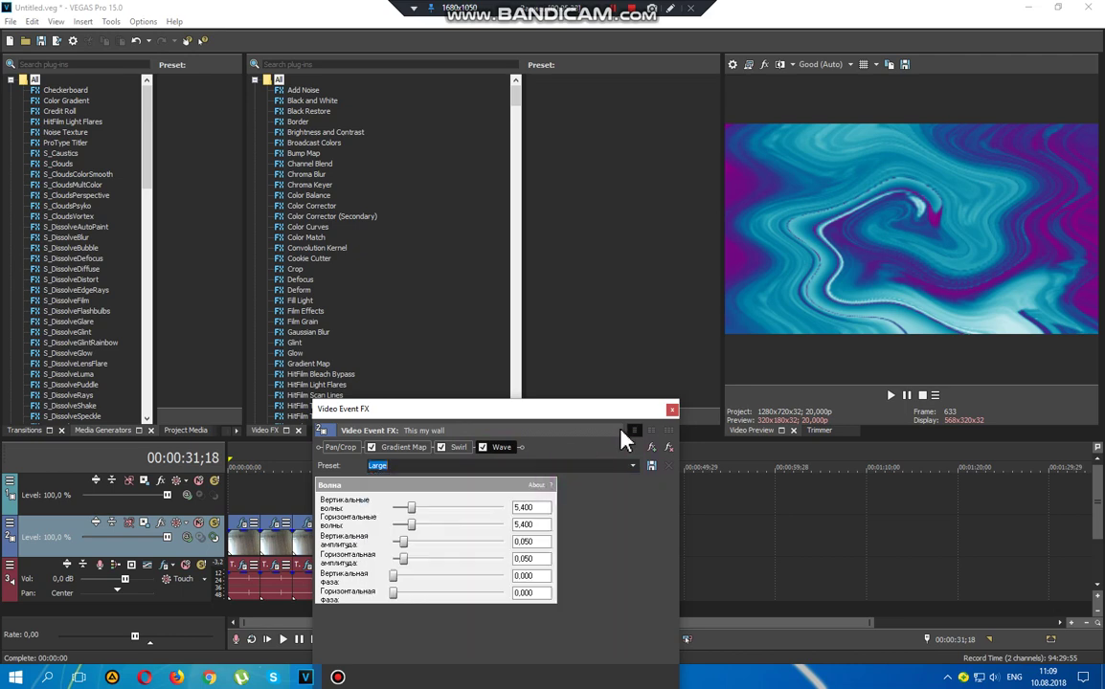
left_click(671, 411)
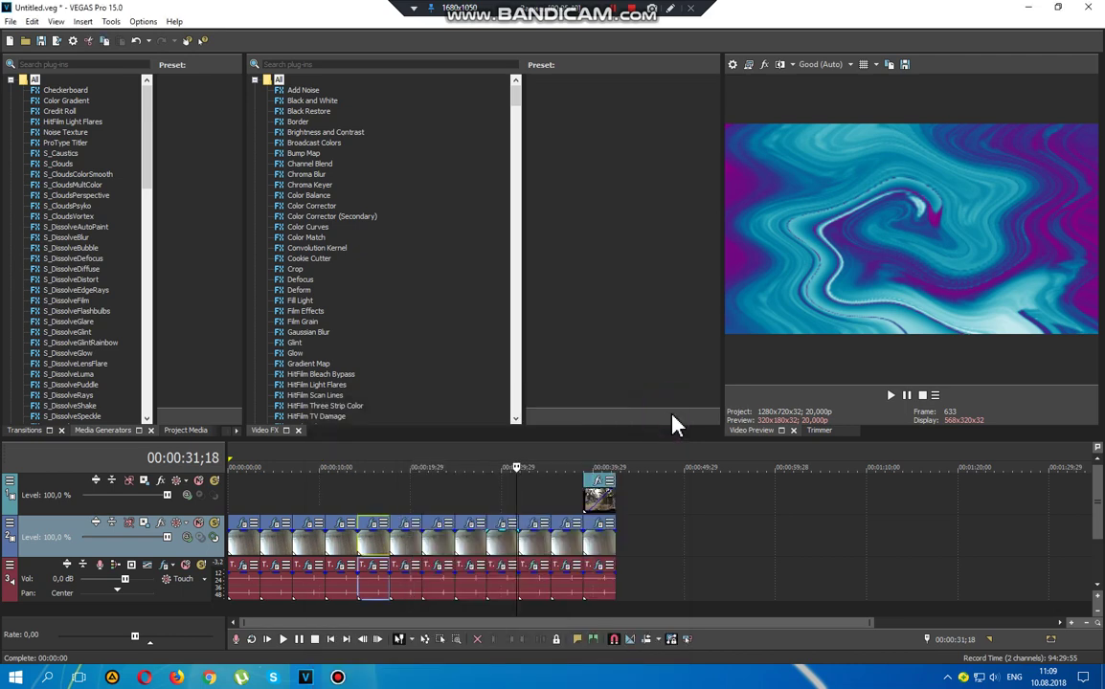
Step: Handwrite "Old School" over the ninth clip's Vocodex preset as a temporary annotation and examine its Pitch Shift settings
left_click(501, 568)
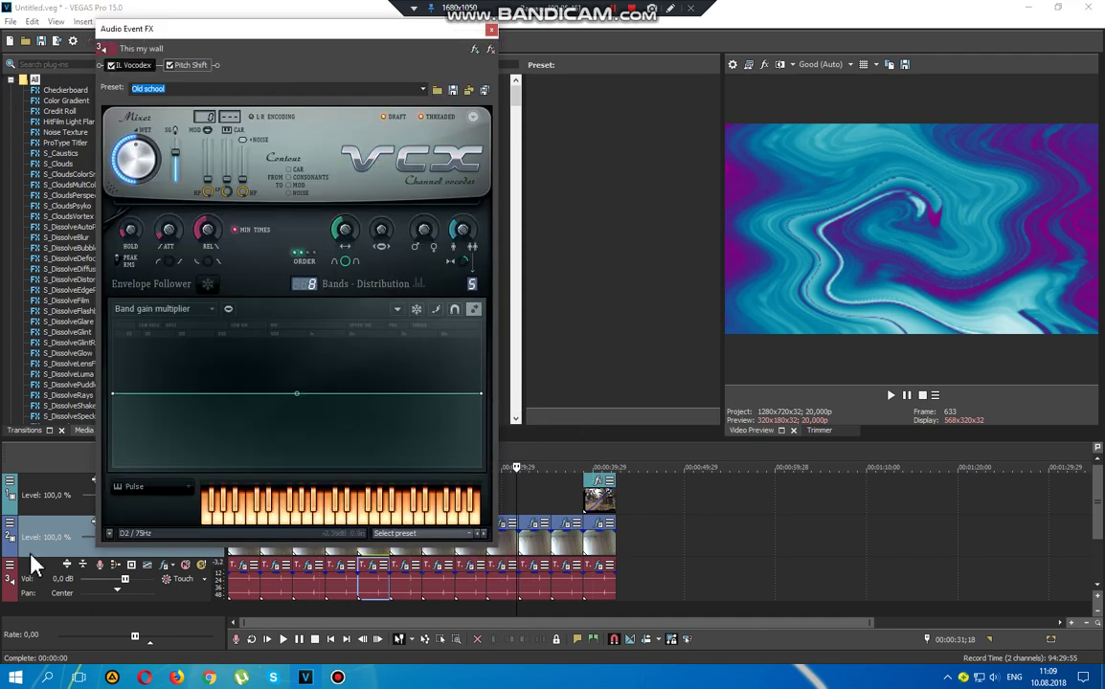
left_click(671, 8)
mouse_move(224, 347)
left_mouse_down()
mouse_move(226, 365)
mouse_move(251, 364)
mouse_move(251, 349)
mouse_move(311, 387)
left_mouse_up()
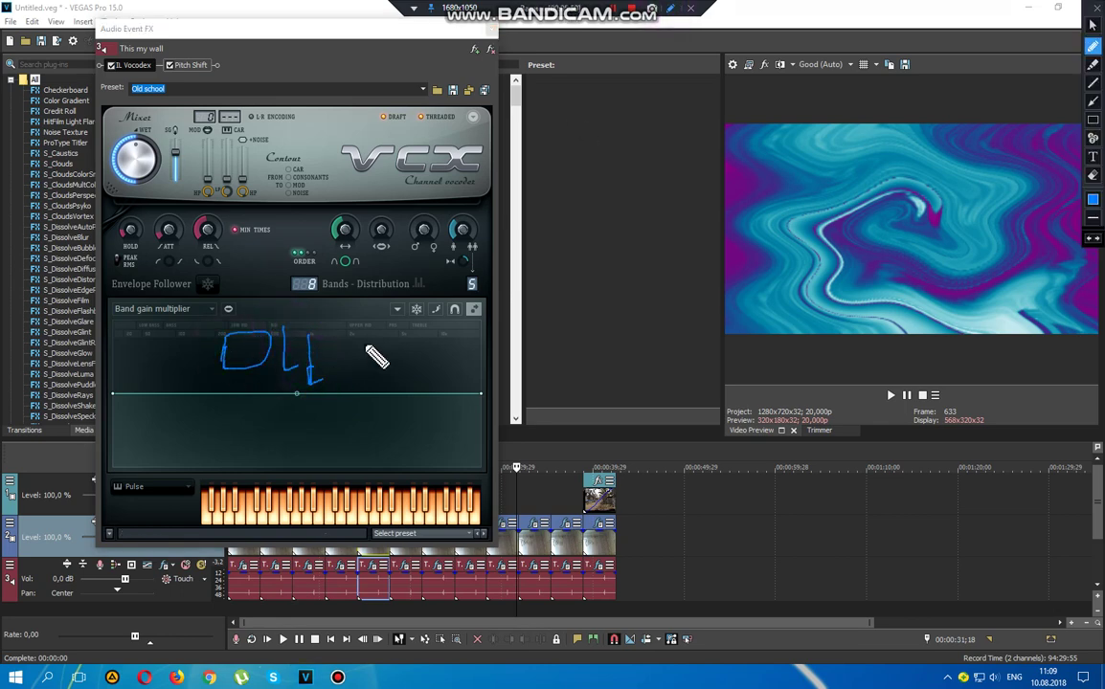
mouse_move(388, 330)
left_mouse_down()
mouse_move(389, 376)
mouse_move(344, 388)
left_mouse_up()
mouse_move(413, 355)
left_mouse_down()
mouse_move(409, 405)
mouse_move(428, 355)
mouse_move(450, 402)
left_mouse_up()
mouse_move(450, 402)
left_mouse_down()
mouse_move(473, 422)
mouse_move(466, 405)
mouse_move(481, 383)
mouse_move(483, 422)
left_mouse_up()
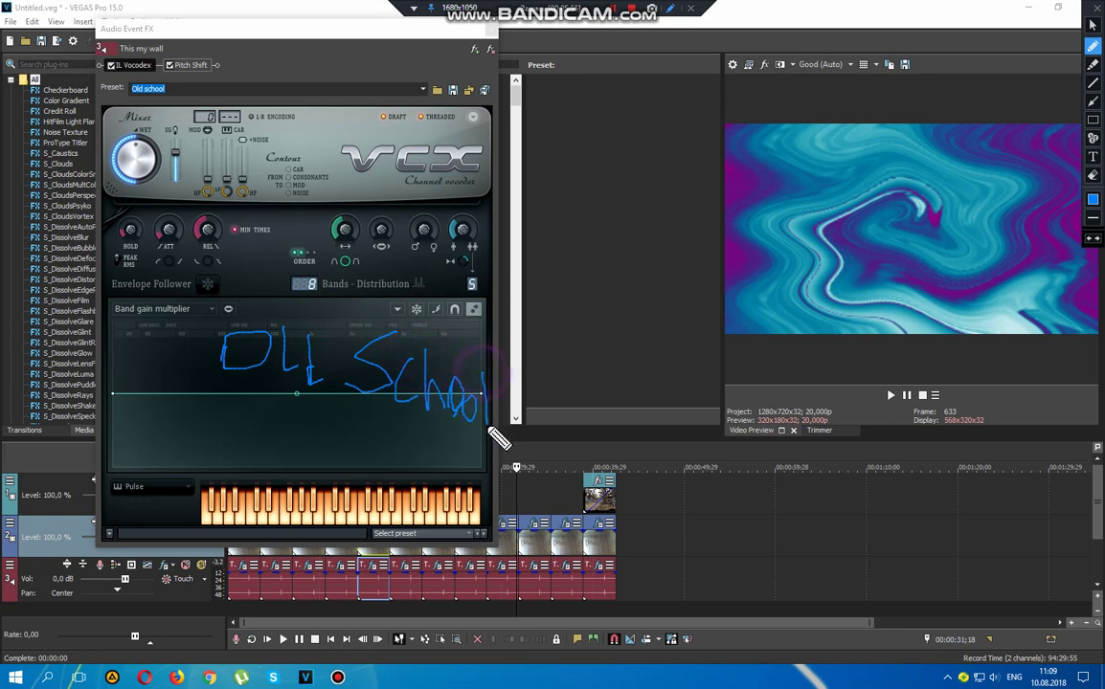
left_click(652, 8)
left_click(188, 65)
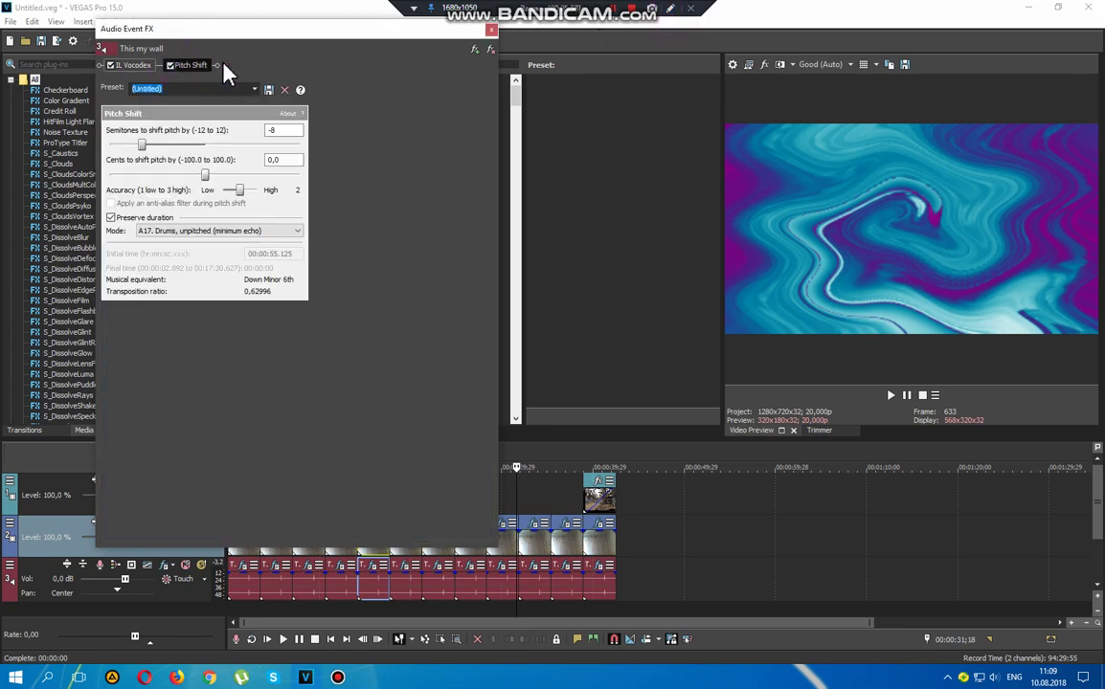
left_click(490, 32)
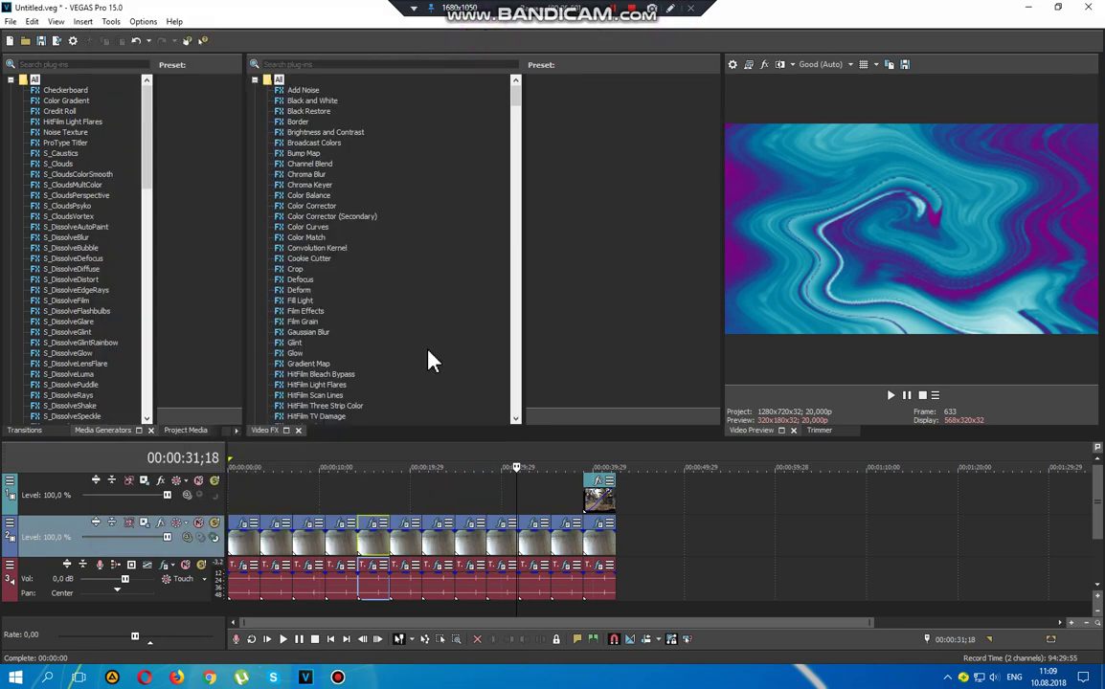
Step: Preview the tenth clip and show the preset and amount of its Swirl video effect
left_click(496, 541)
left_click(905, 398)
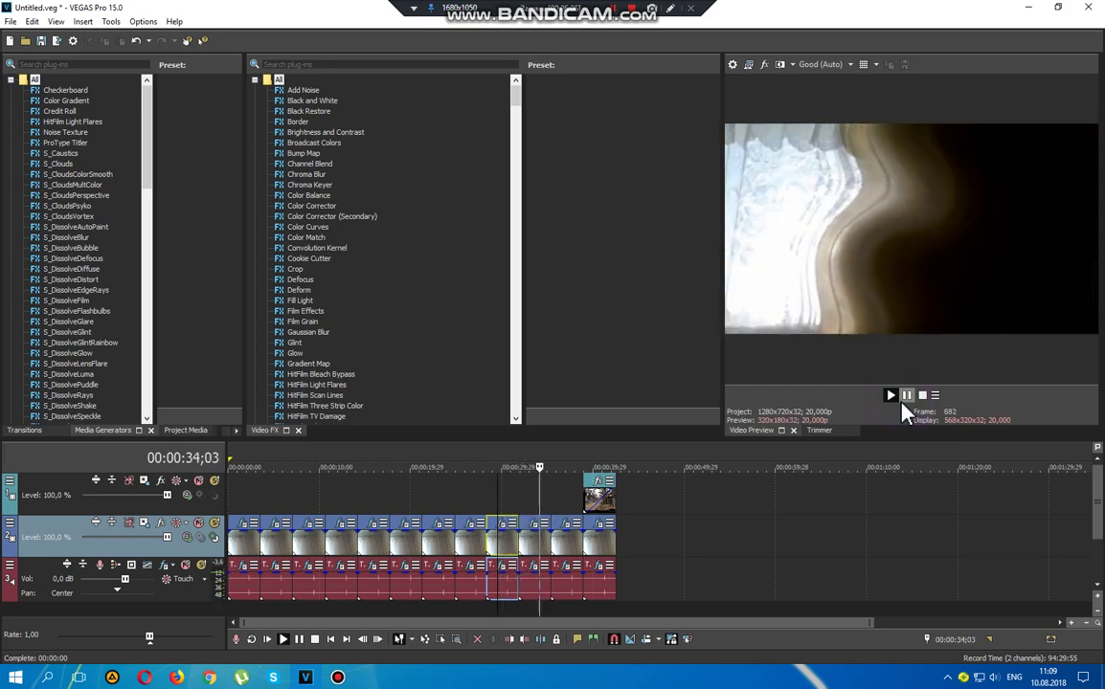
left_click(902, 401)
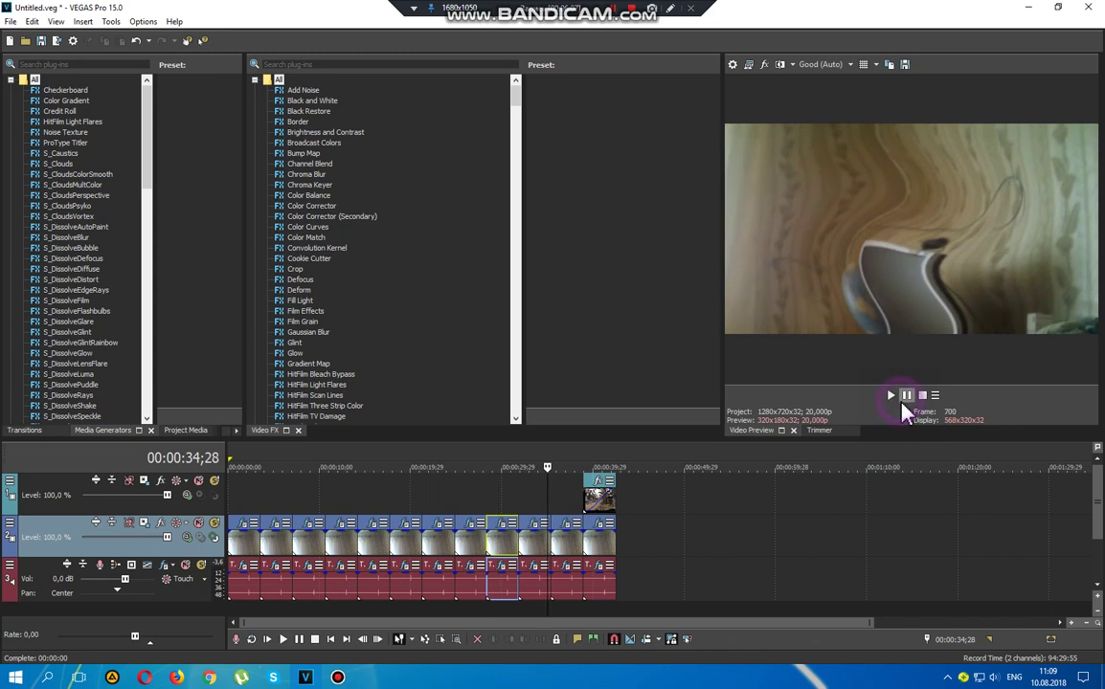
left_click(533, 525)
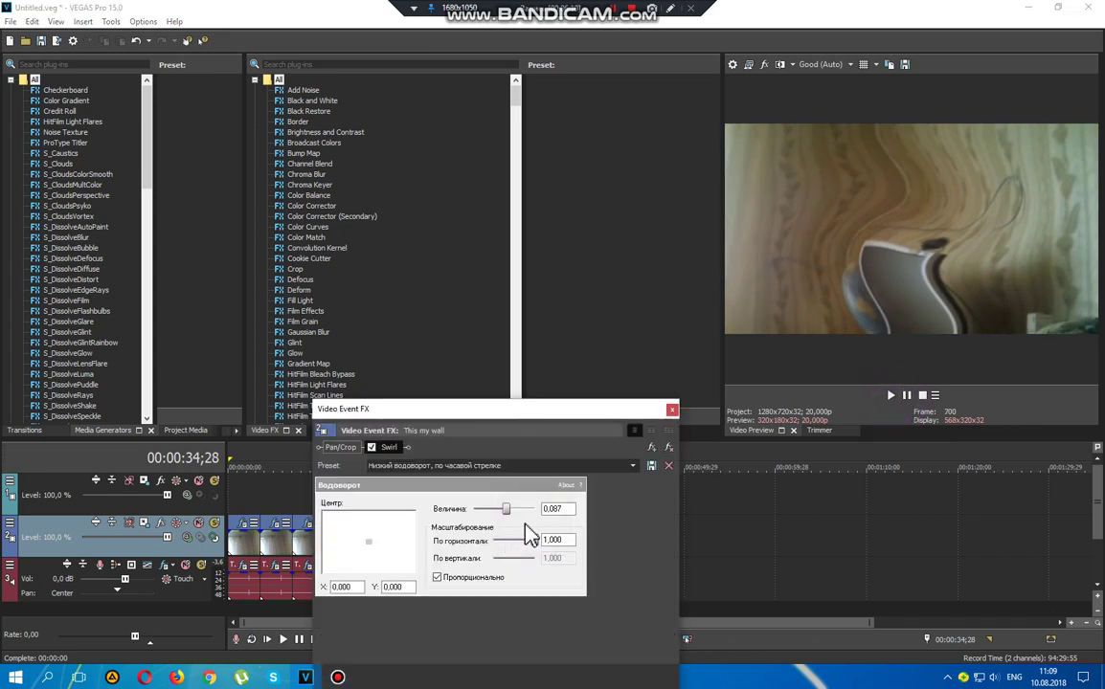
double_click(574, 509)
left_click(672, 411)
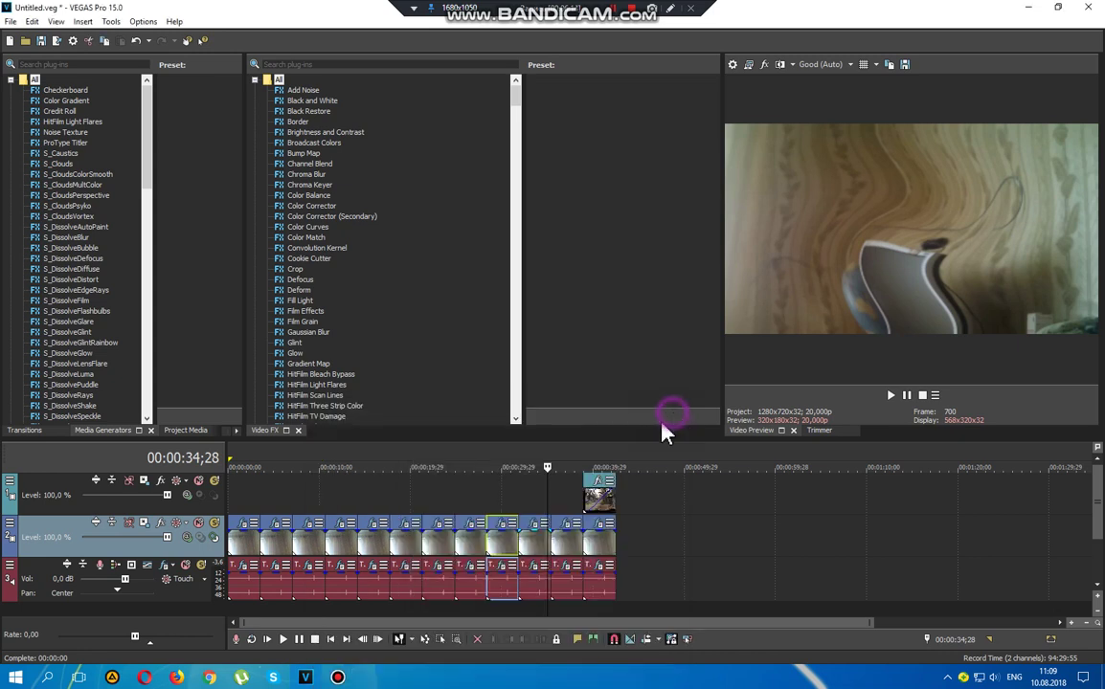
Step: Choose the [Sys] Weird 1 preset in the tenth clip's Vibrato effect and close its audio effects
left_click(536, 567)
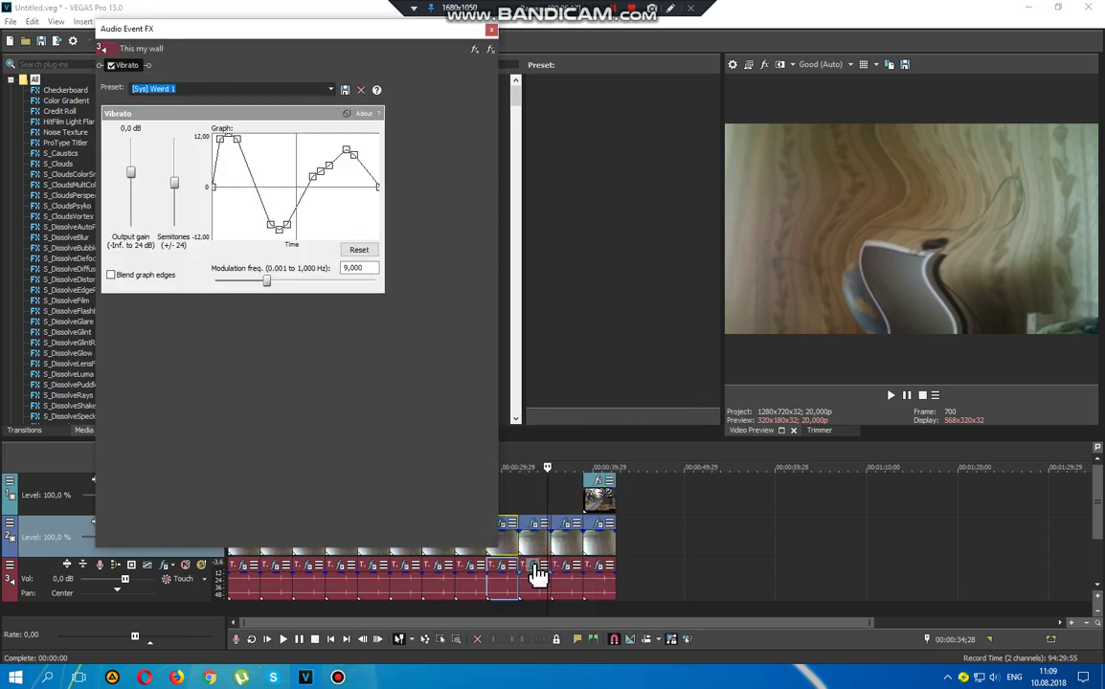
left_click(329, 90)
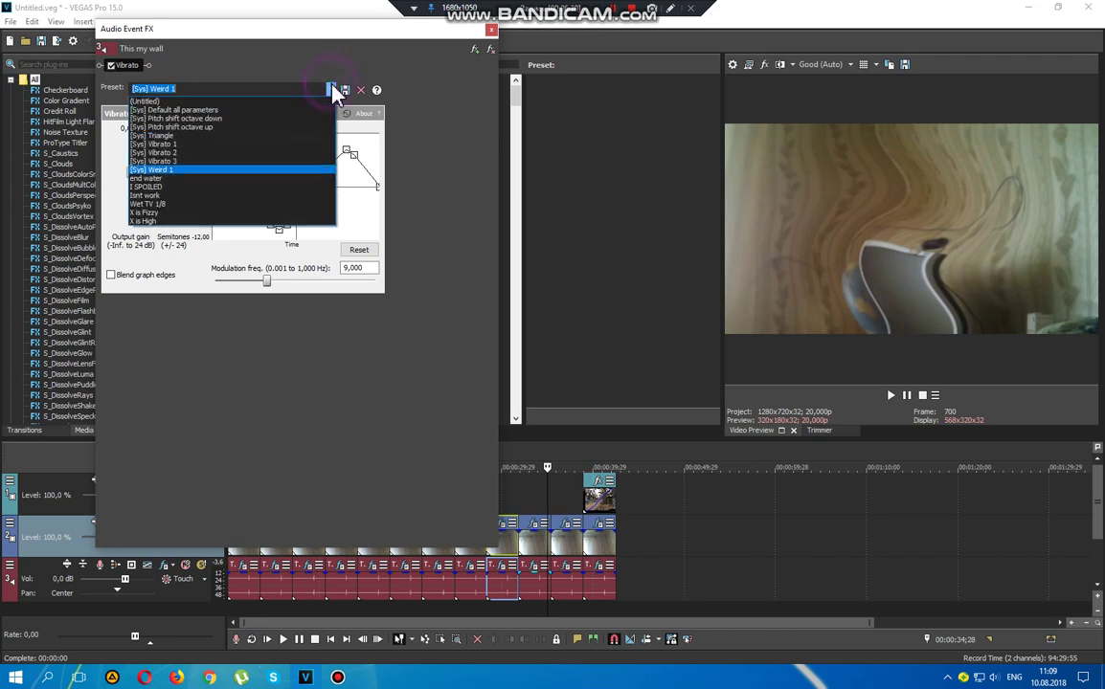
left_click(213, 170)
left_click(491, 29)
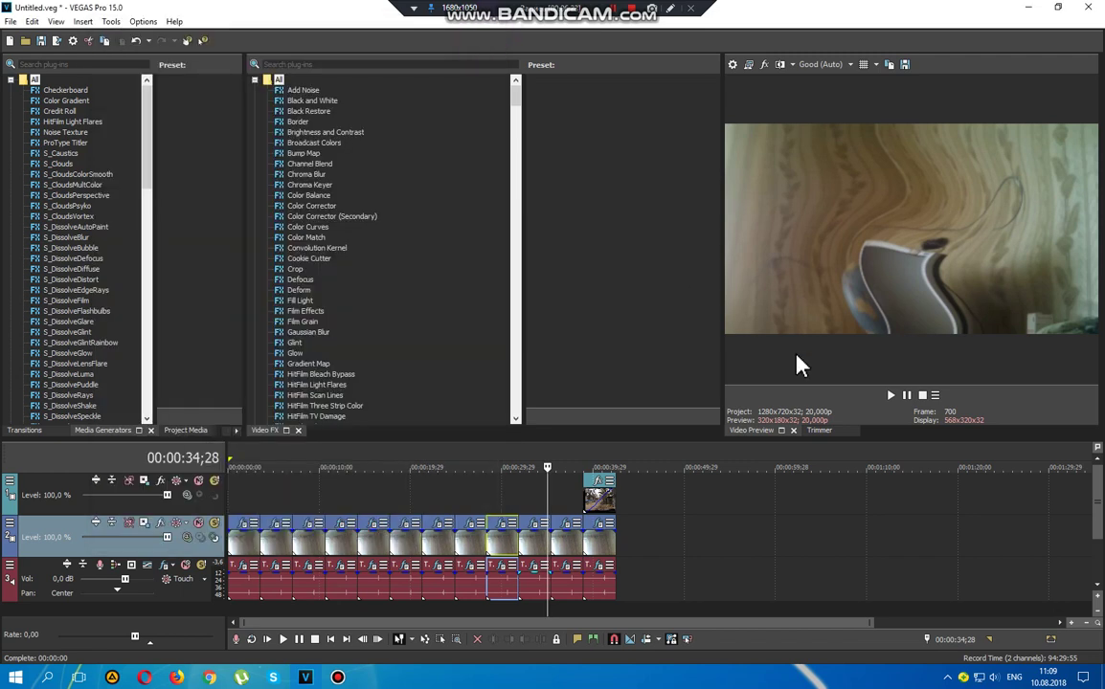
Step: Preview the eleventh clip and show the scale and noise sensitivity of its Smart Upscale video effect
left_click(891, 394)
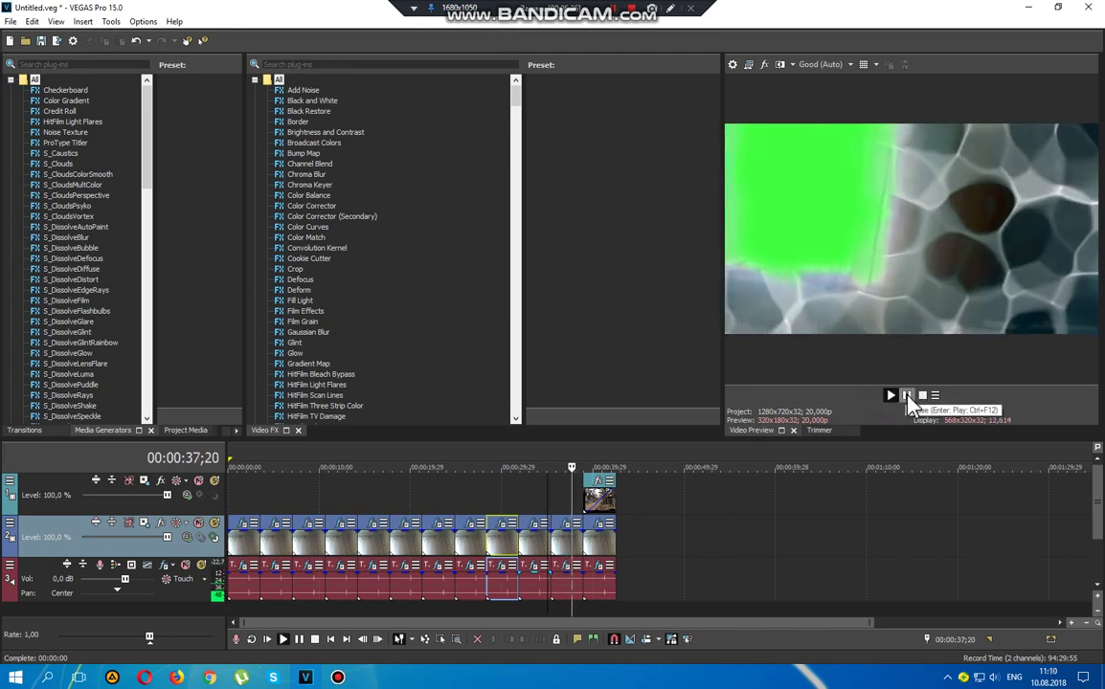
left_click(907, 395)
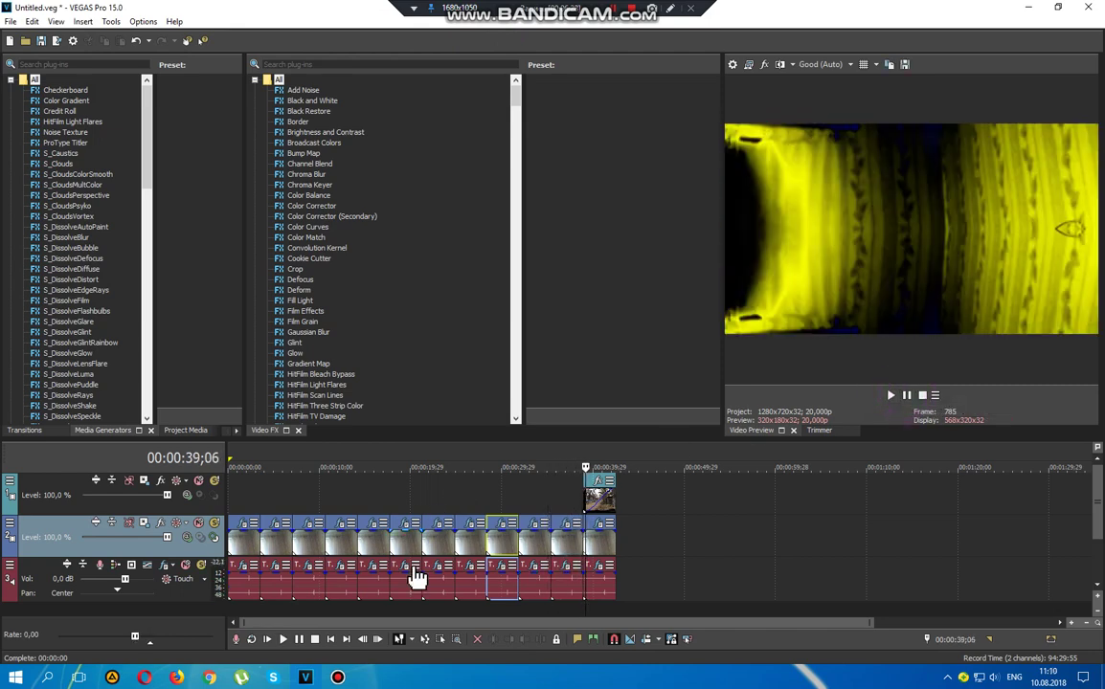
left_click(509, 524)
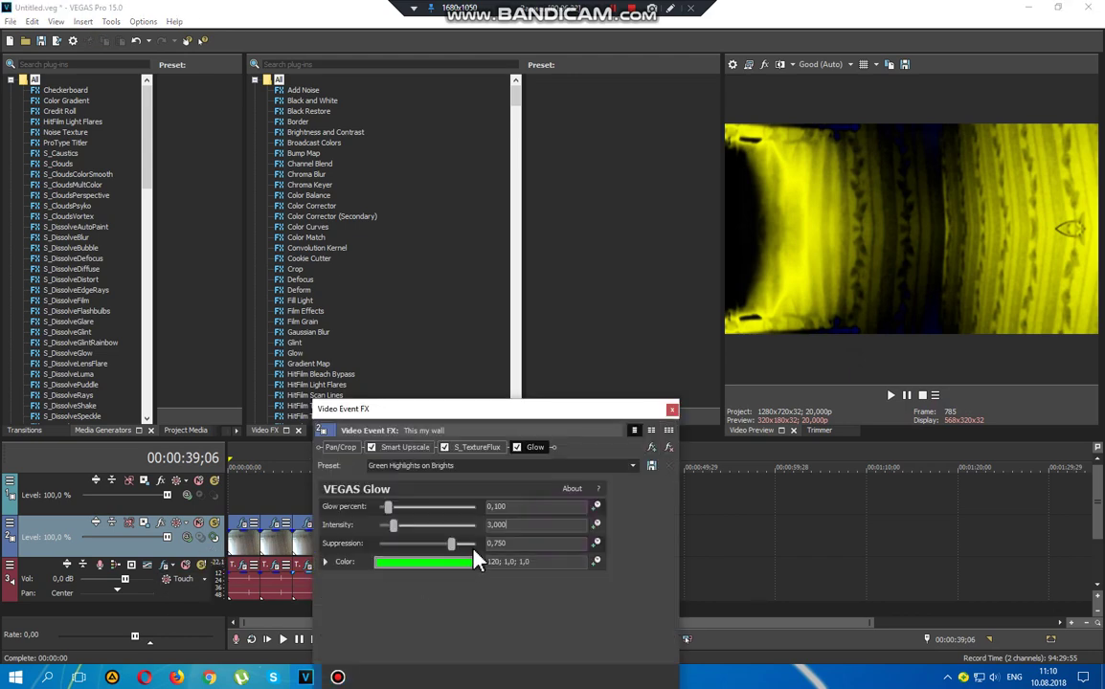
left_click(407, 448)
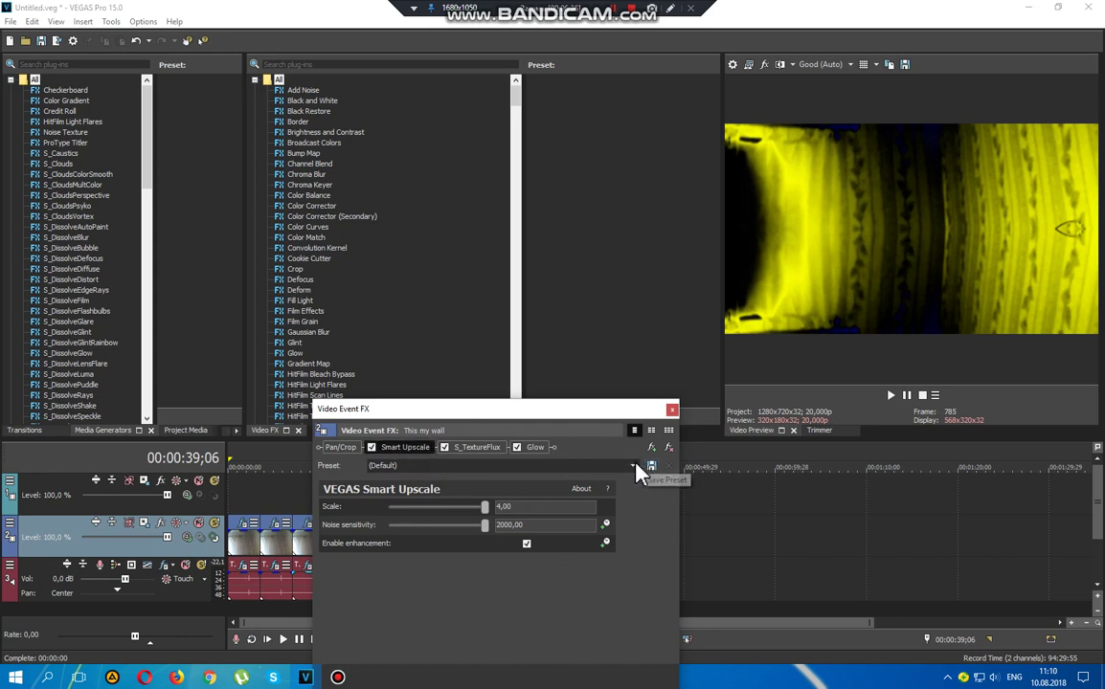
left_click(484, 449)
left_click(406, 448)
left_click(530, 500)
double_click(558, 525)
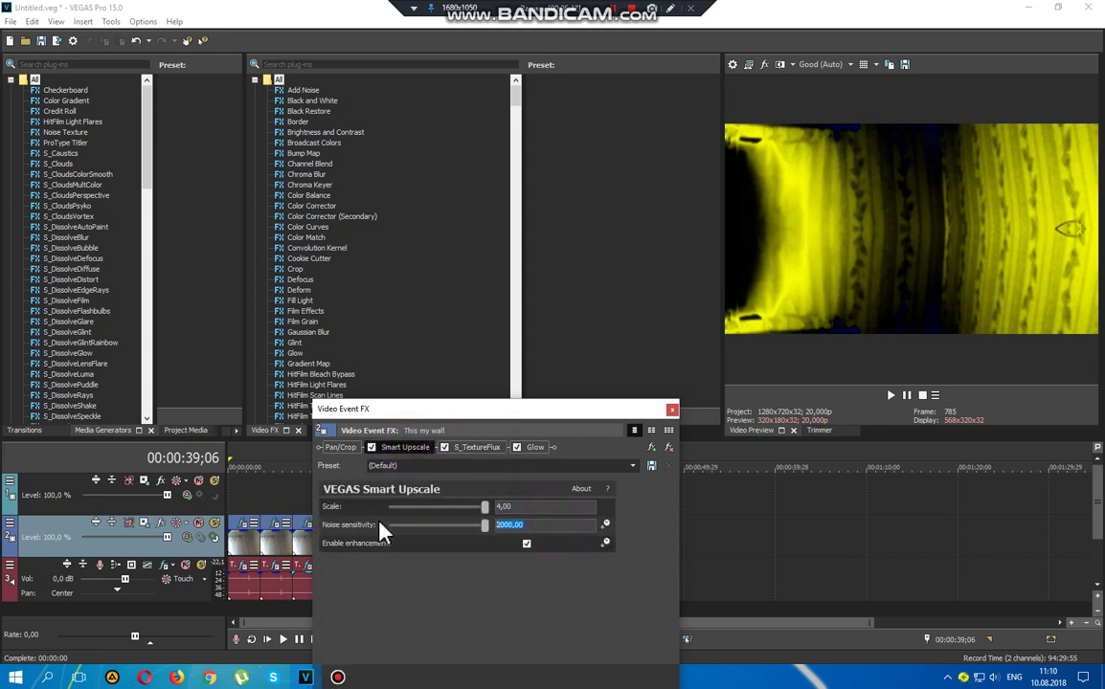
Step: Examine all parameters of the eleventh clip's S_TextureFlux effect, from frequency down to the combine mode
left_click(476, 448)
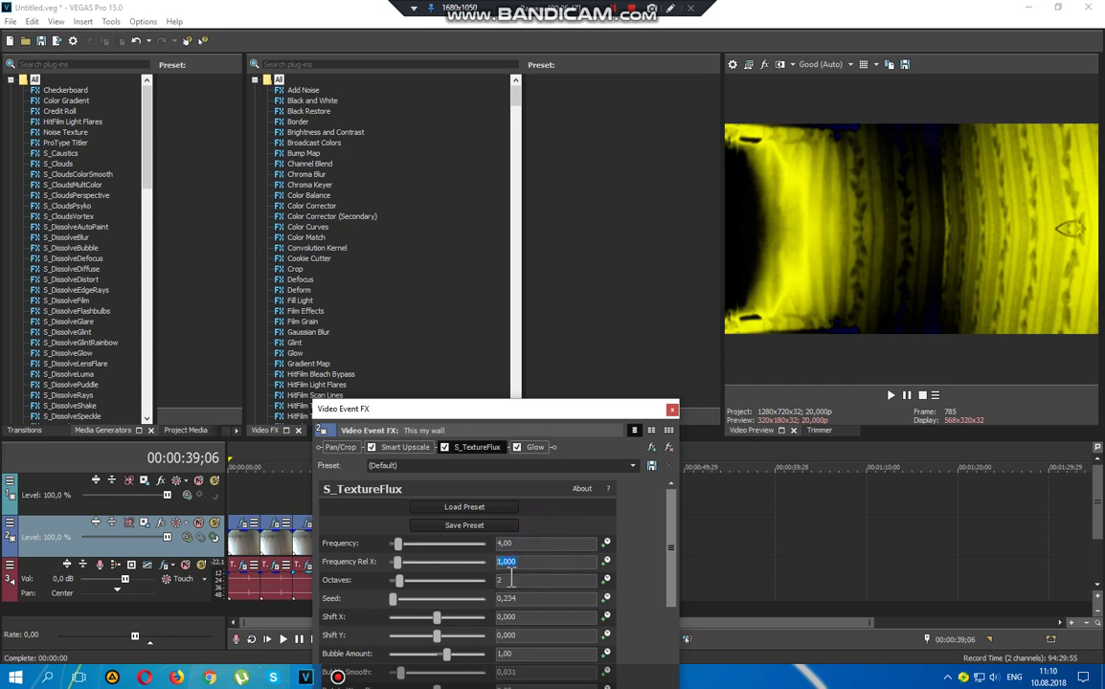
double_click(538, 599)
left_click_drag(673, 584, 674, 671)
left_click(533, 540)
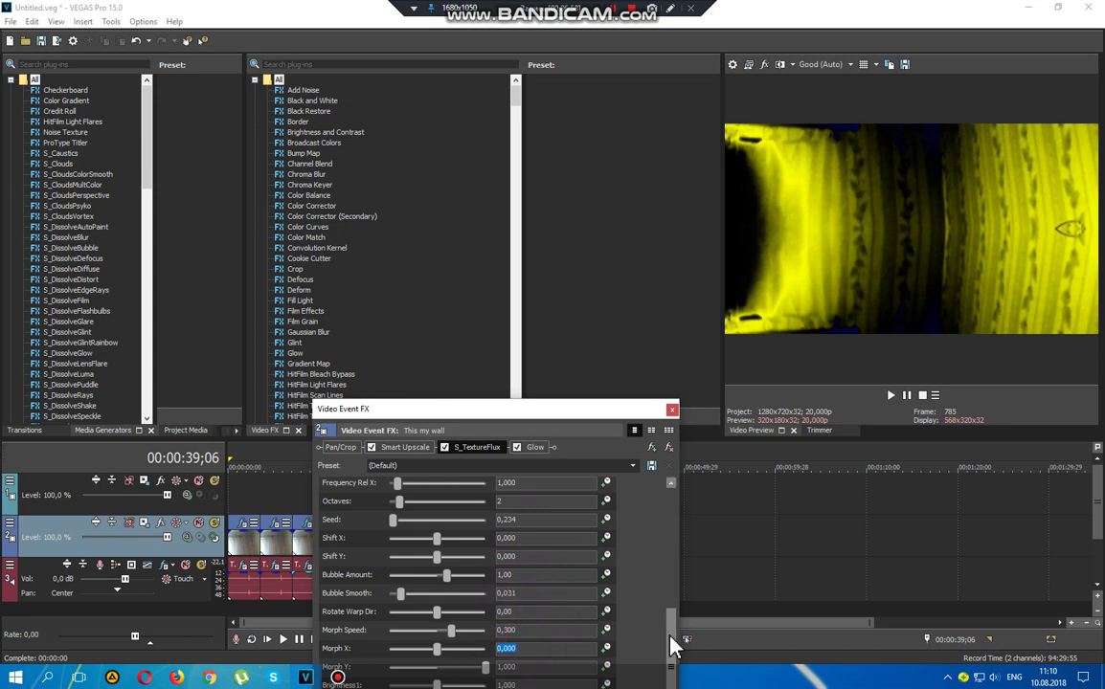
left_click_drag(673, 643, 673, 682)
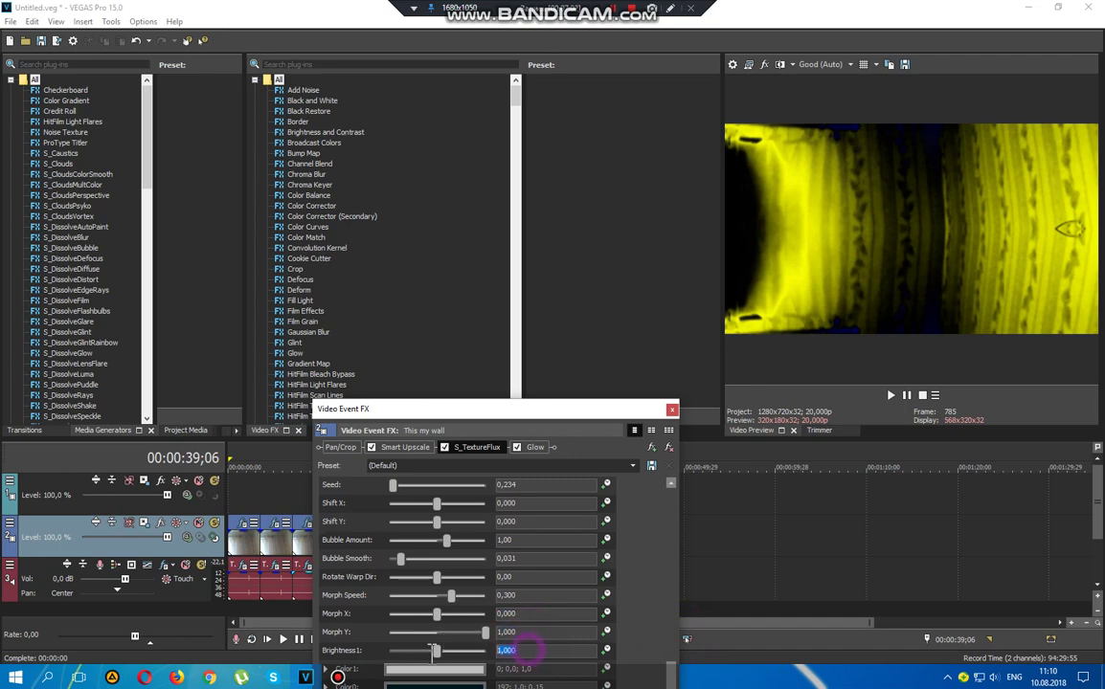
left_click_drag(544, 416, 551, 315)
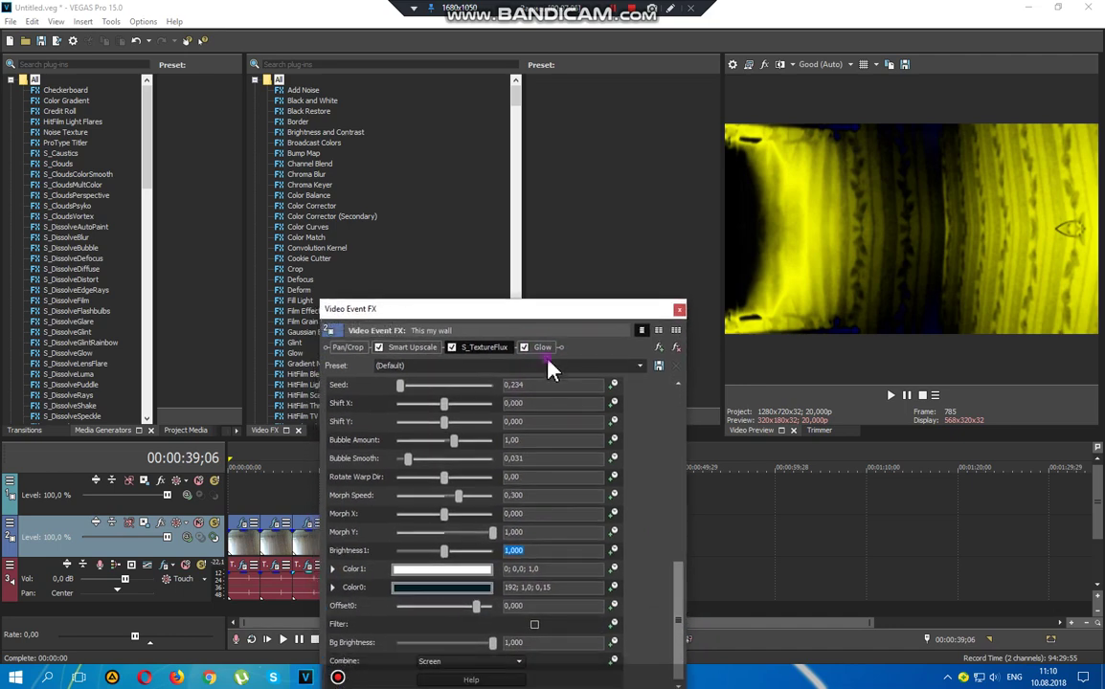
Step: Choose the Green Highlights on Brights preset for the eleventh clip's Glow effect and close its video effects
left_click(544, 349)
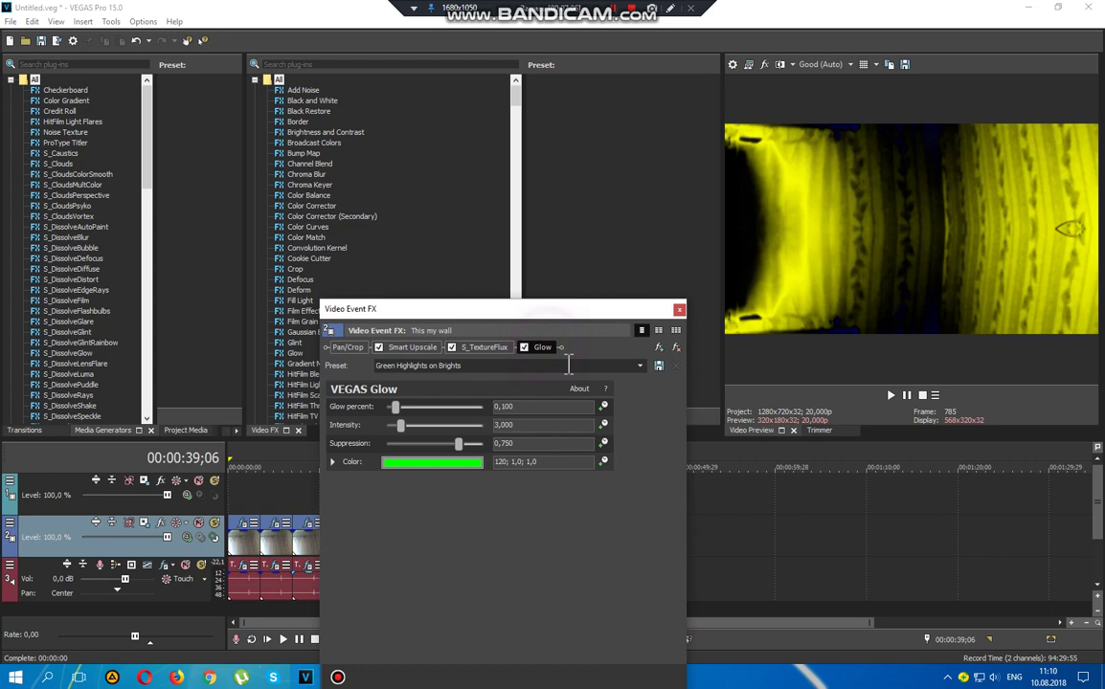
left_click(636, 368)
left_click(632, 363)
left_click(639, 367)
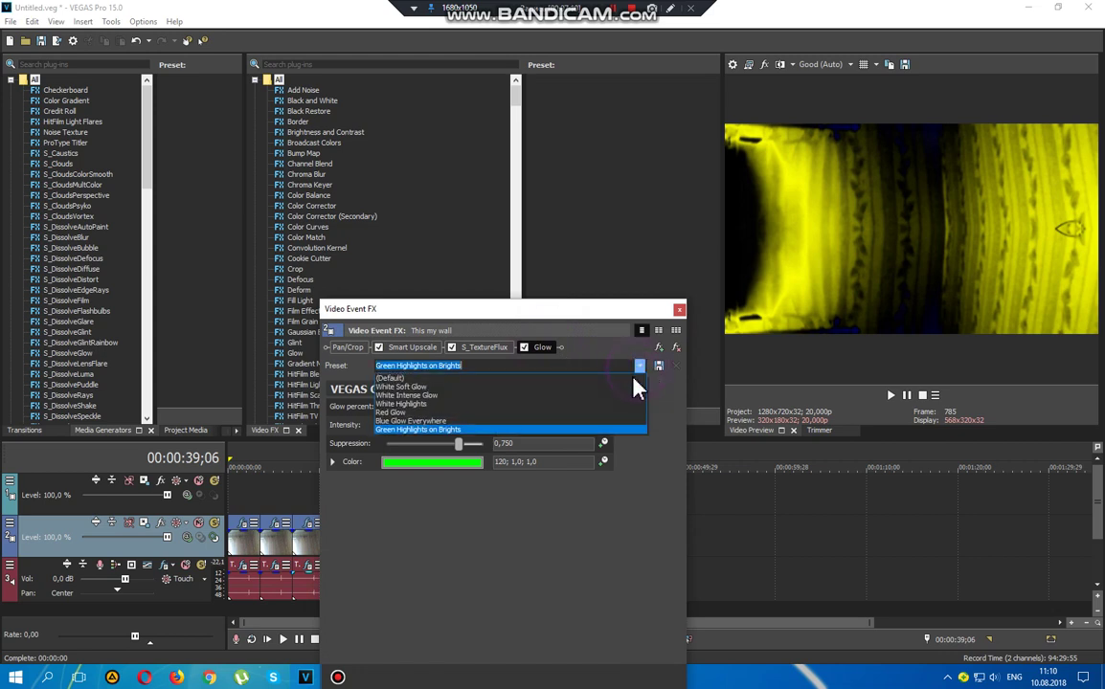
left_click(567, 428)
left_click(678, 312)
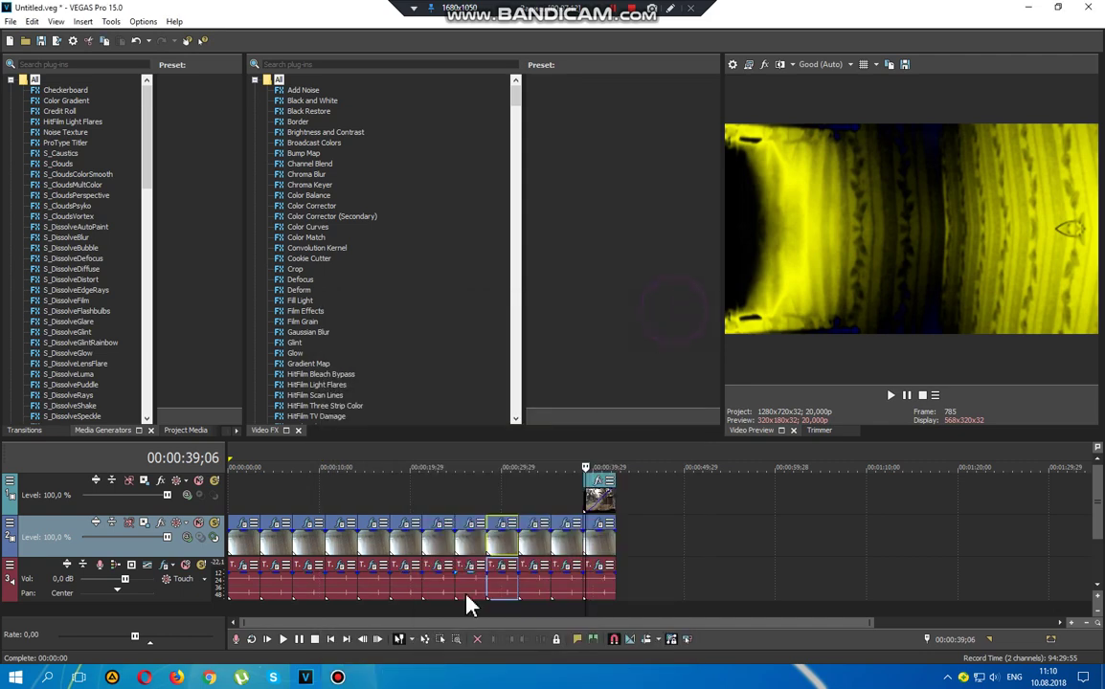
Step: Open the twelfth clip's video effects and show the colour points of its PowerCityNight Gradient Map
left_click(593, 525)
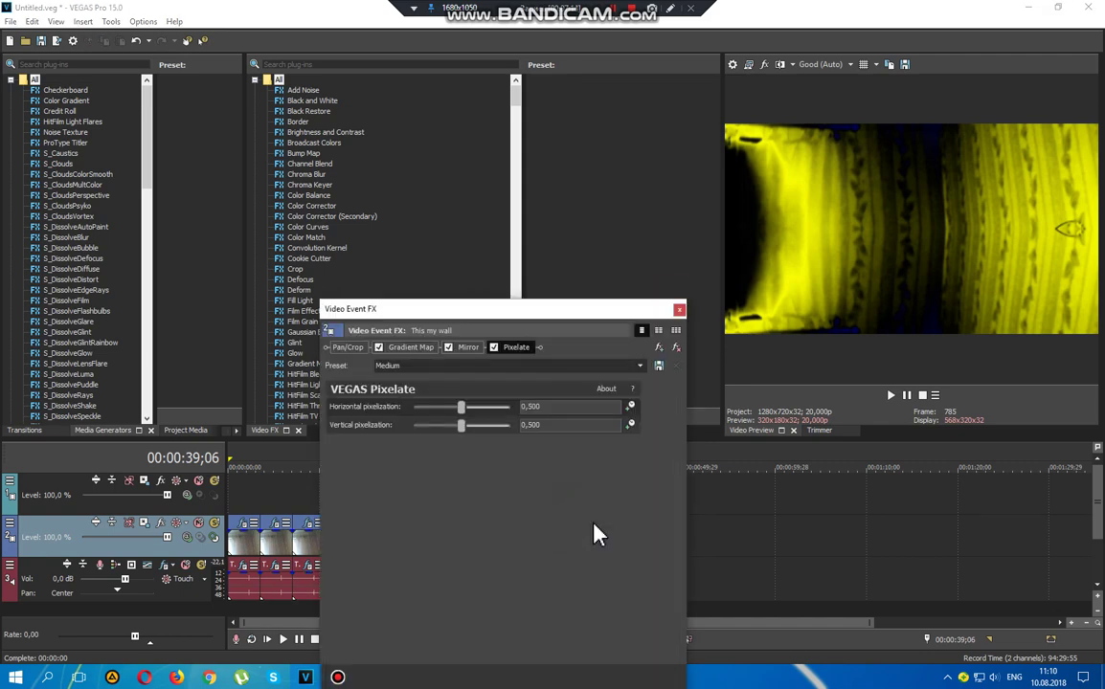
left_click(425, 356)
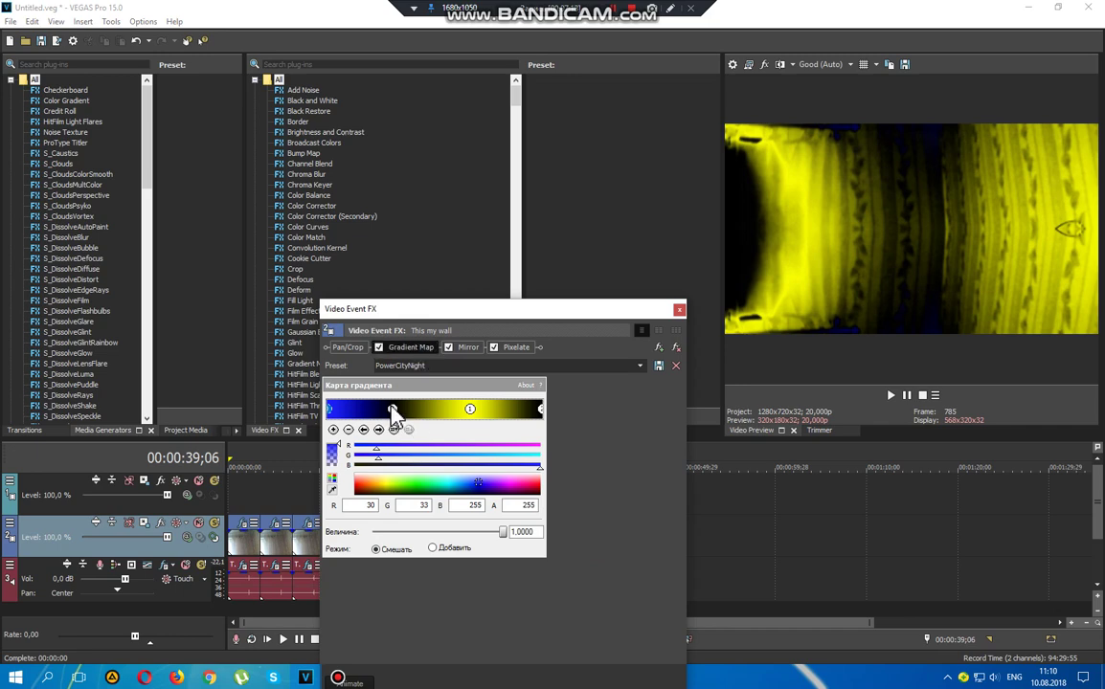
left_click(470, 410)
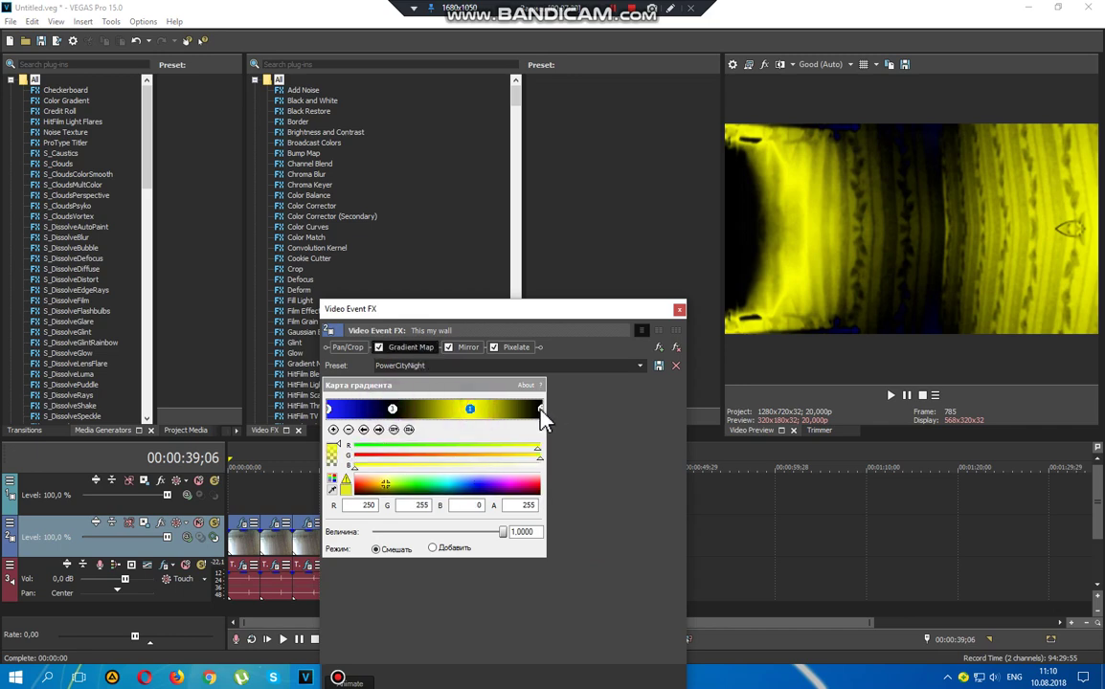
Step: Choose the Reflect Top preset for the twelfth clip's Mirror effect
left_click(467, 347)
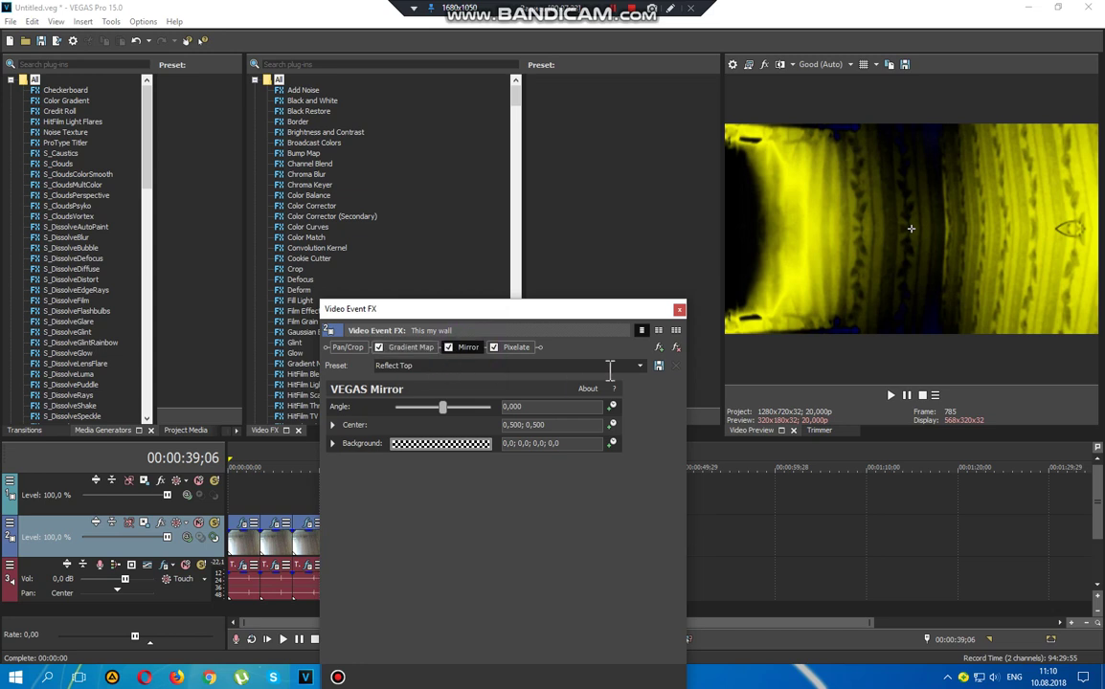
left_click(639, 365)
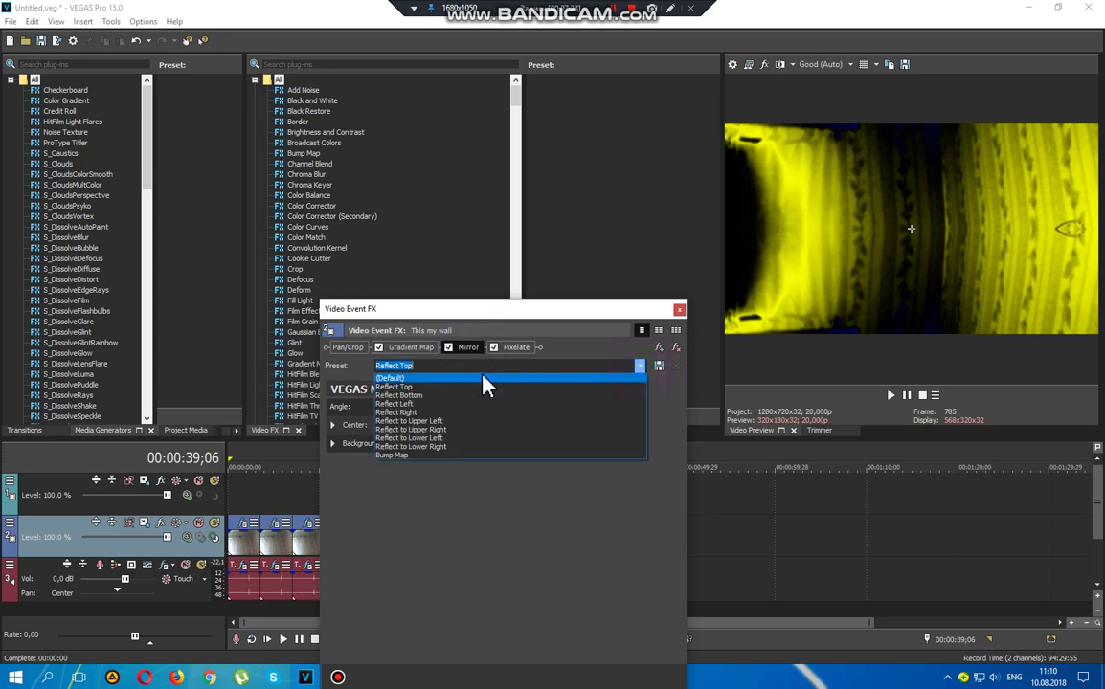
left_click(451, 379)
left_click(638, 365)
left_click(424, 387)
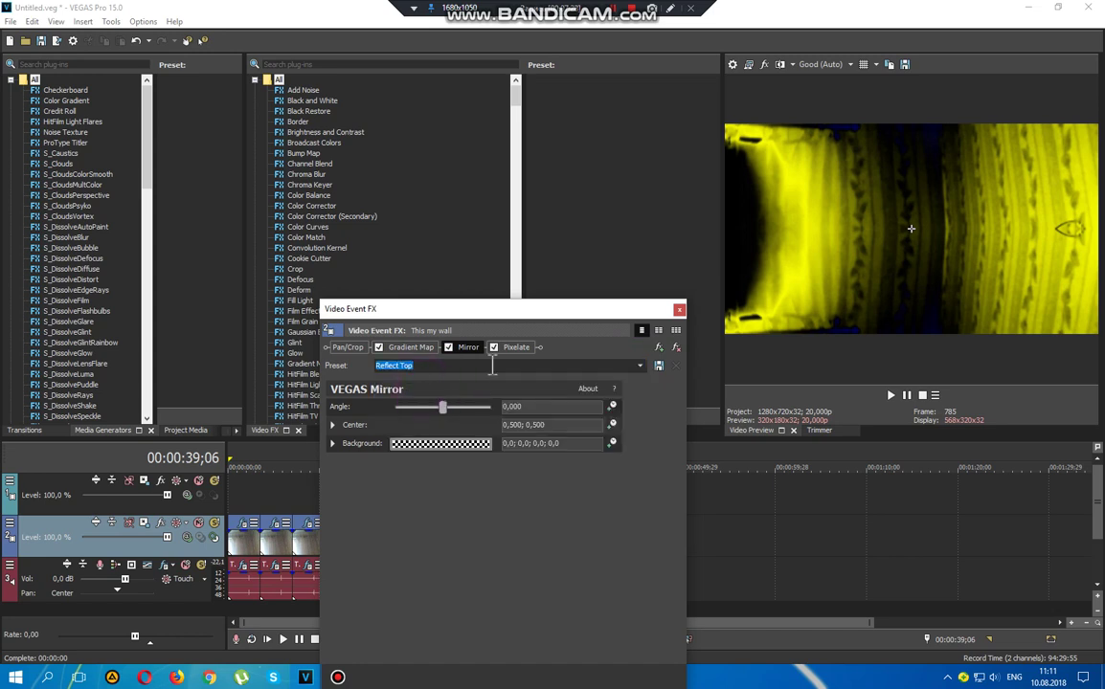
Step: Choose the Medium preset for the twelfth clip's Pixelate effect and close its video effects
left_click(521, 348)
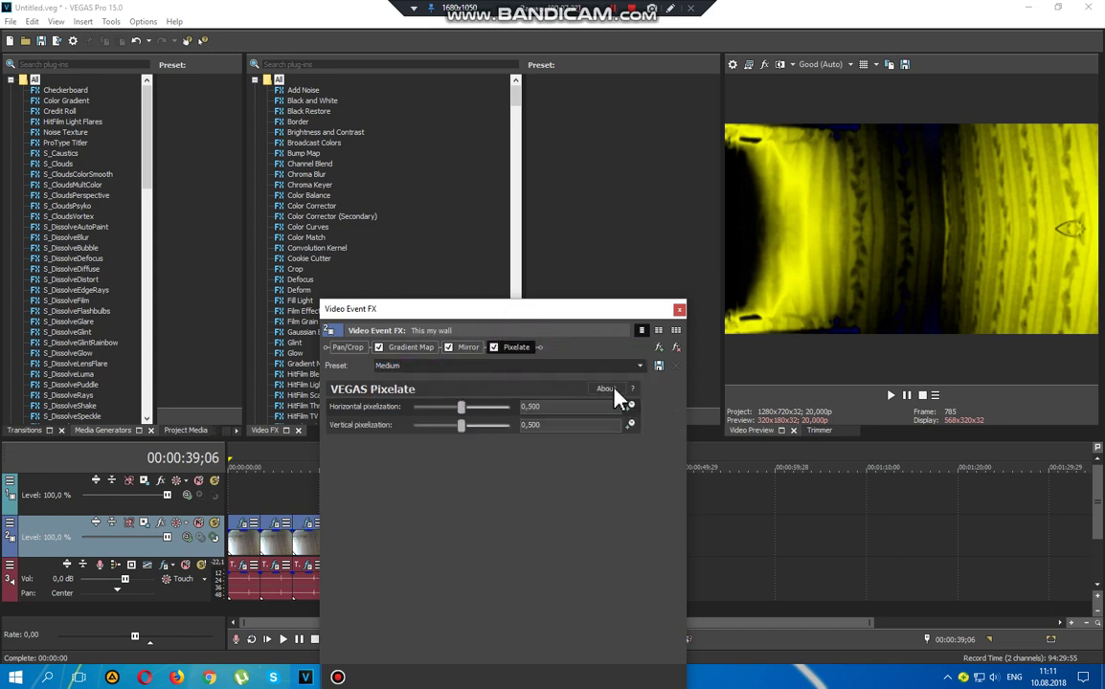
left_click(640, 368)
left_click(412, 397)
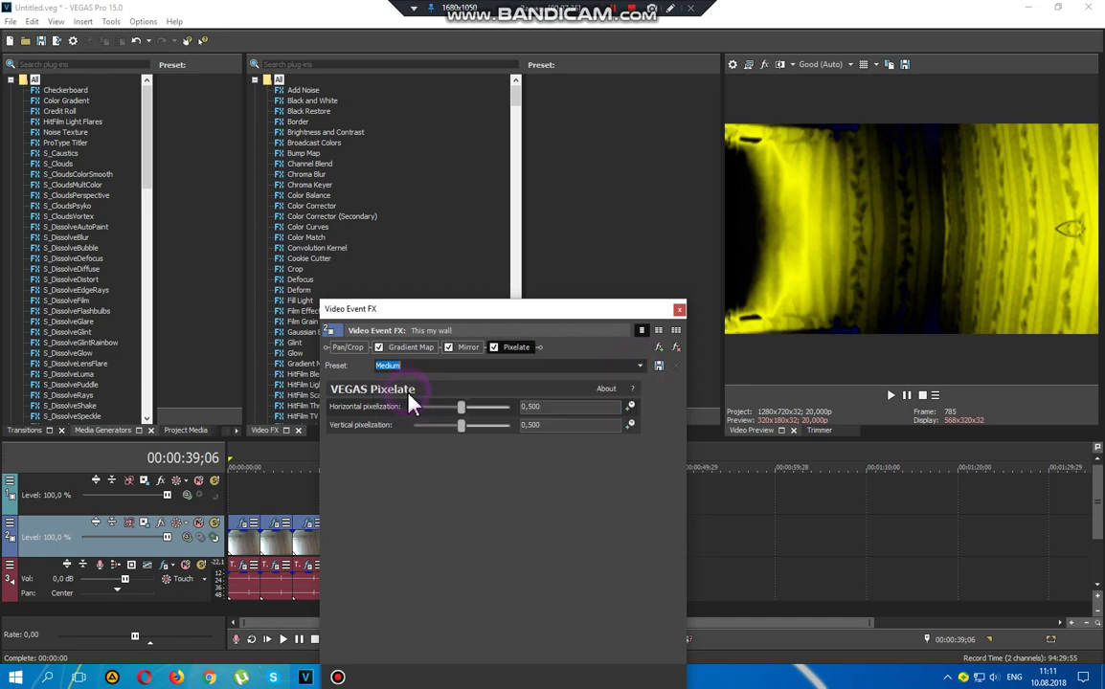
left_click(679, 309)
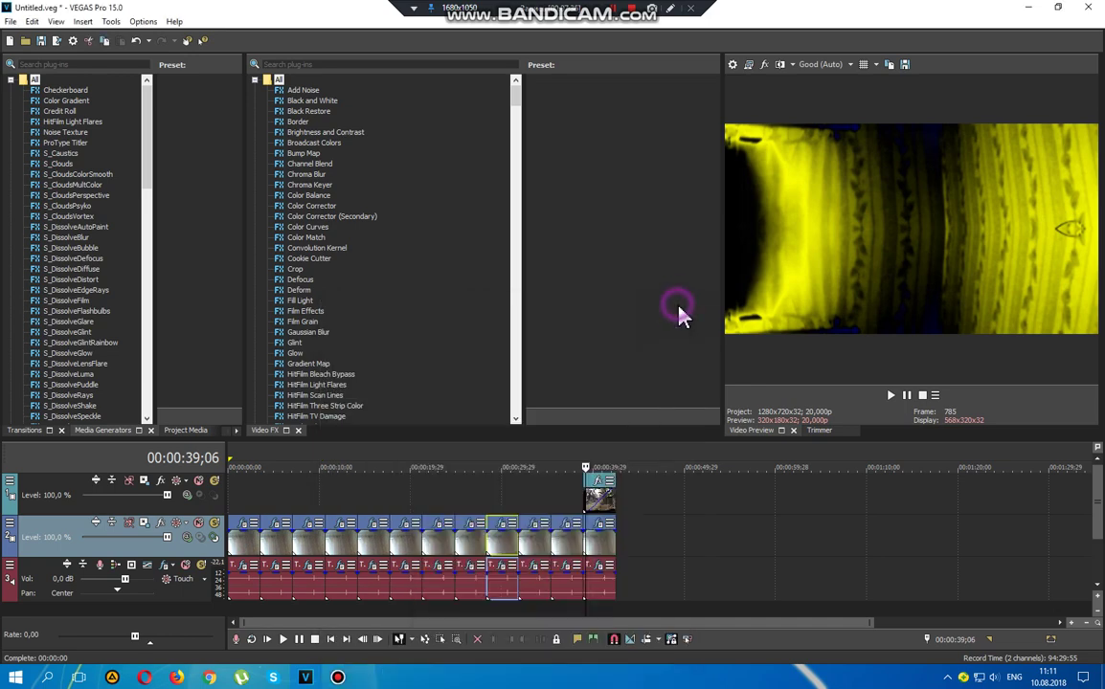
Step: Show the twelfth clip's Vocodex preset with a temporary handwritten "Clearer" annotation, and close the audio effects
left_click(599, 568)
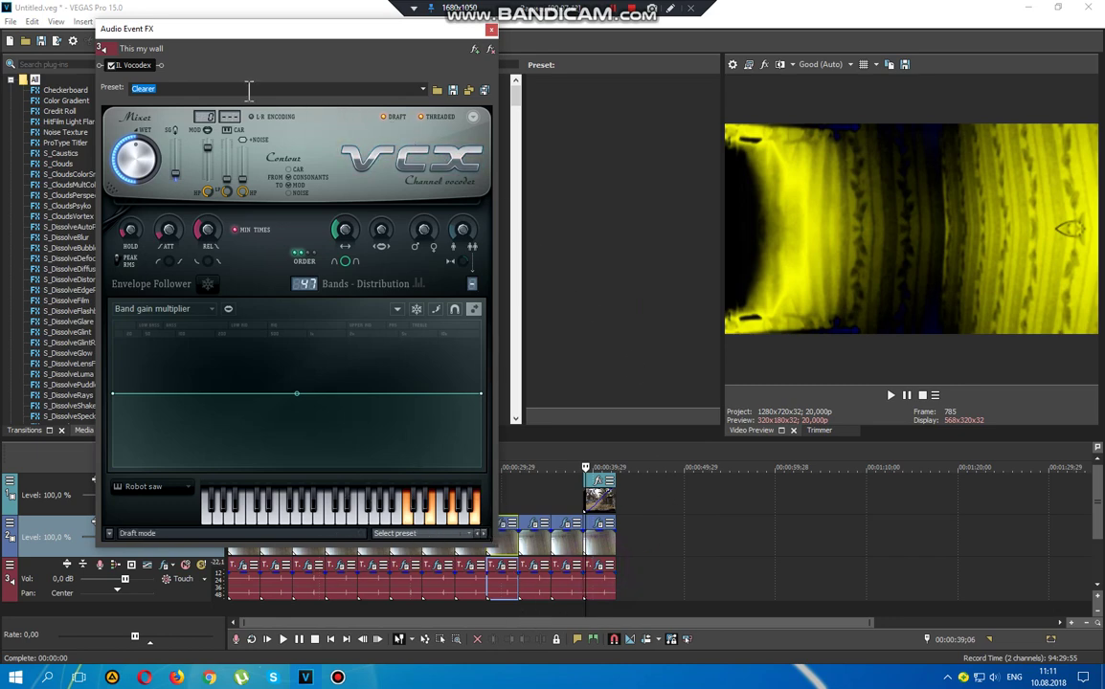
left_click(673, 12)
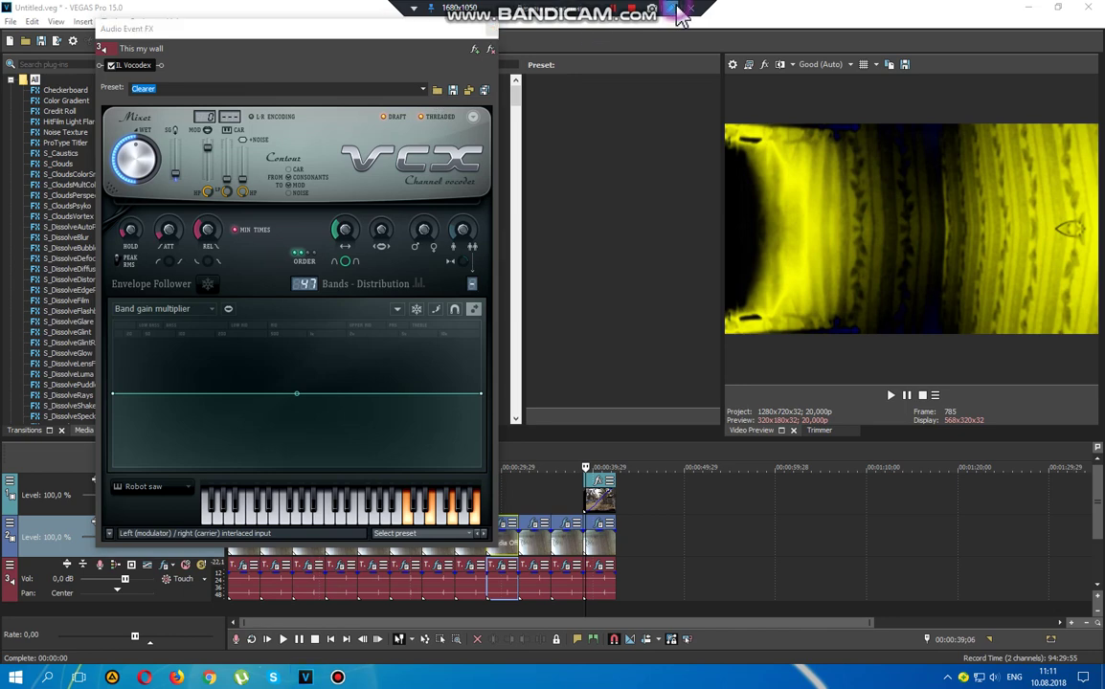
left_click_drag(210, 305, 239, 350)
mouse_move(265, 298)
left_mouse_down()
mouse_move(325, 359)
mouse_move(358, 291)
mouse_move(391, 348)
mouse_move(409, 317)
mouse_move(412, 330)
mouse_move(453, 348)
mouse_move(457, 371)
mouse_move(491, 337)
mouse_move(537, 323)
mouse_move(536, 306)
mouse_move(505, 369)
mouse_move(610, 298)
left_mouse_up()
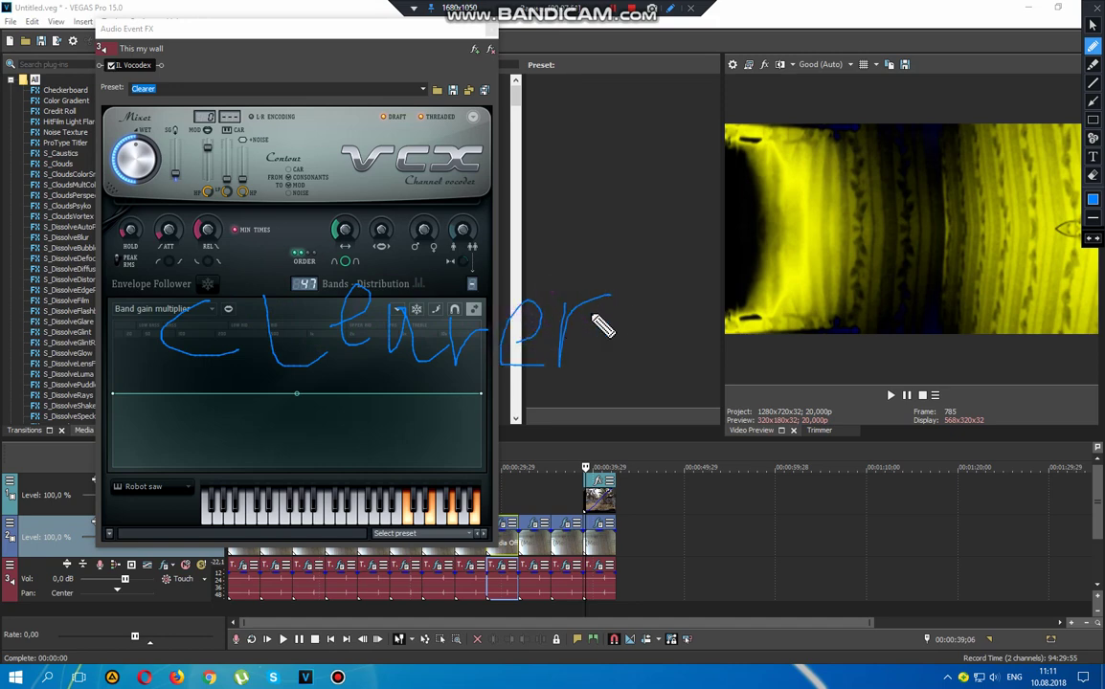
left_click(670, 10)
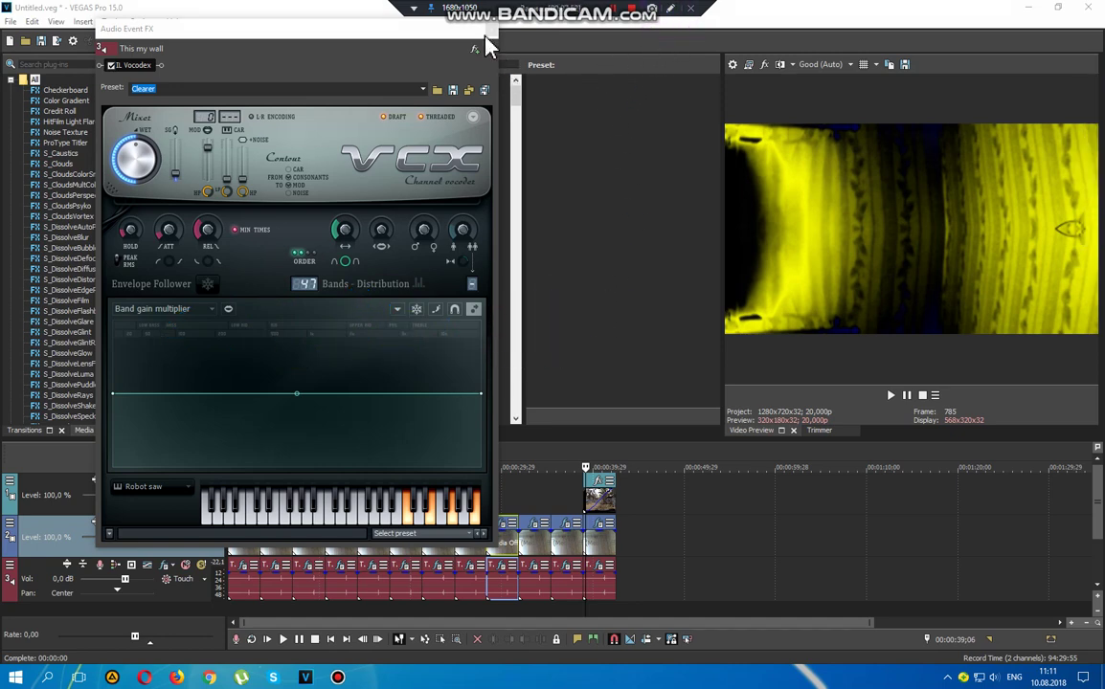
left_click(446, 27)
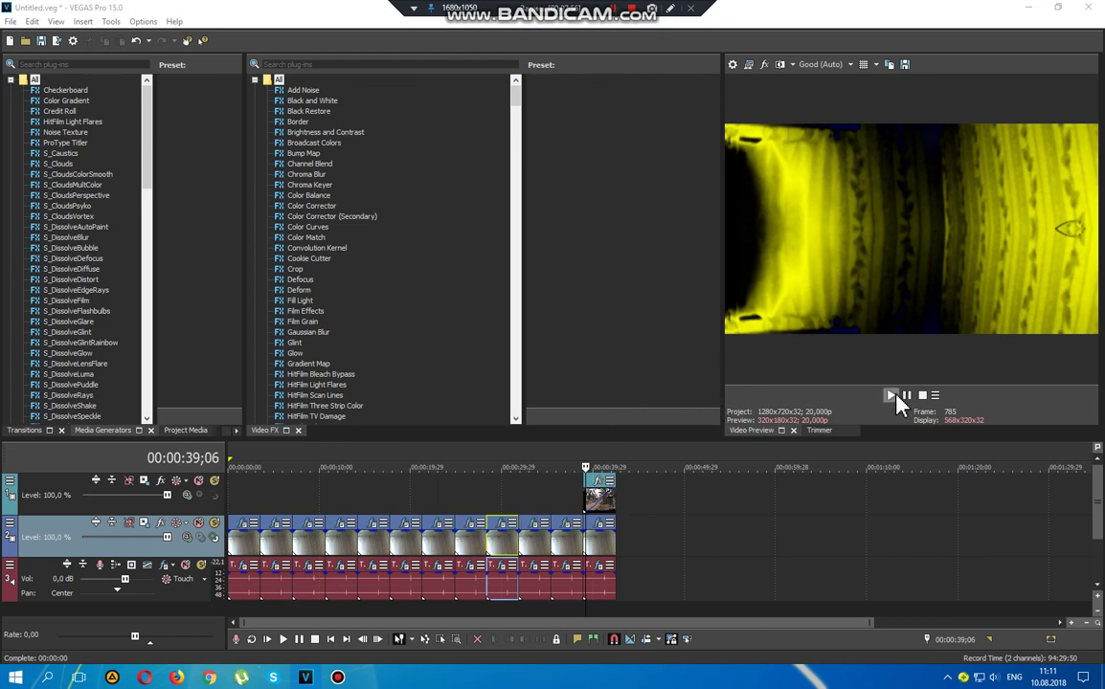
Step: Preview the twelfth clip and extend the end of the overlay image above it by 0:19
left_click(891, 395)
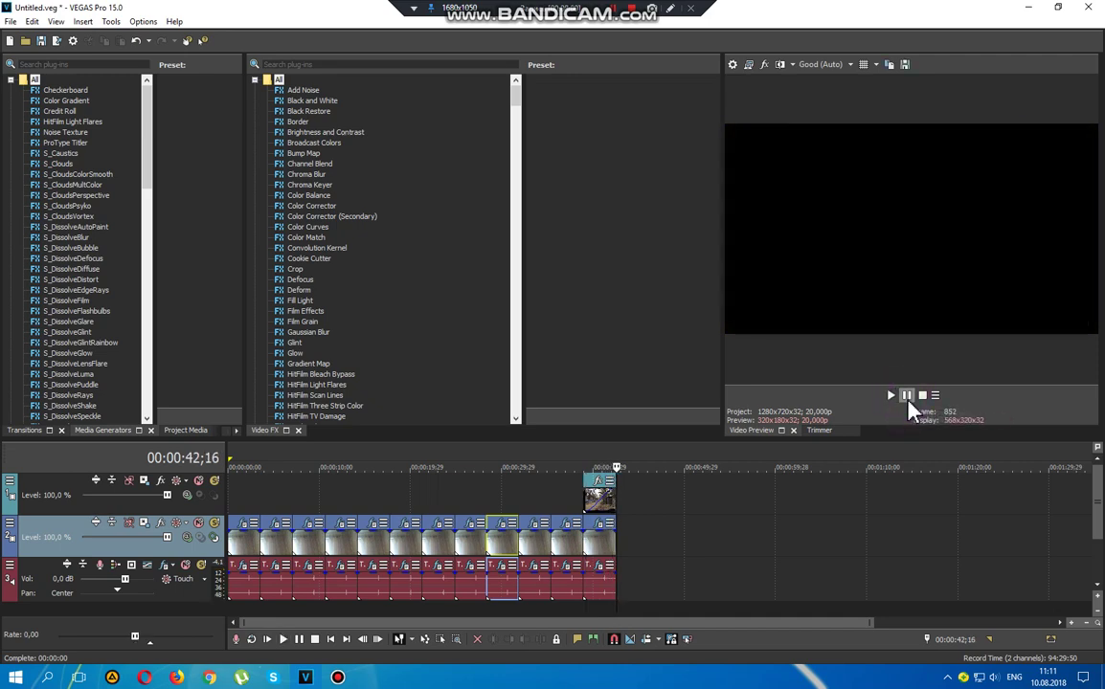
left_click(611, 543)
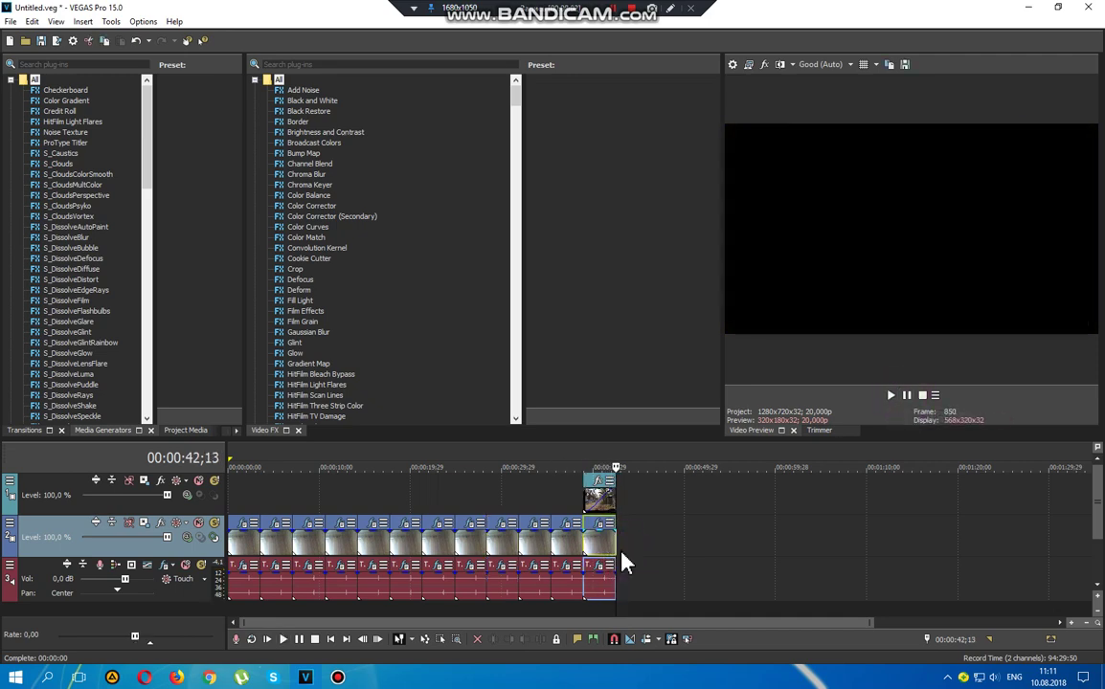
key("Left")
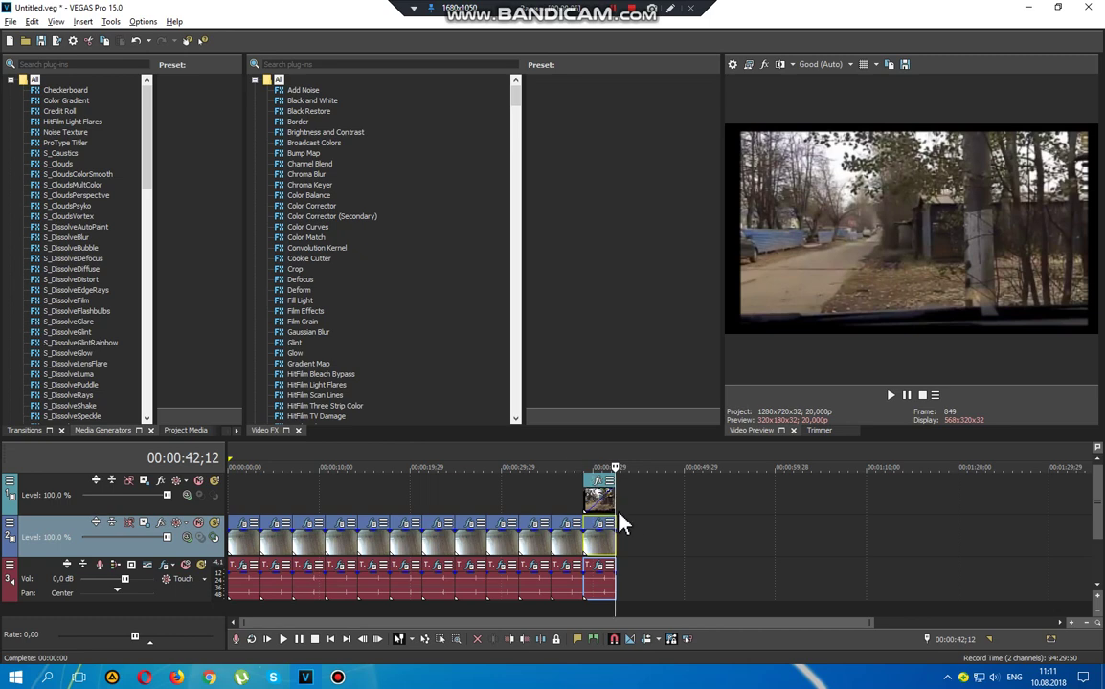
left_click_drag(615, 509, 617, 510)
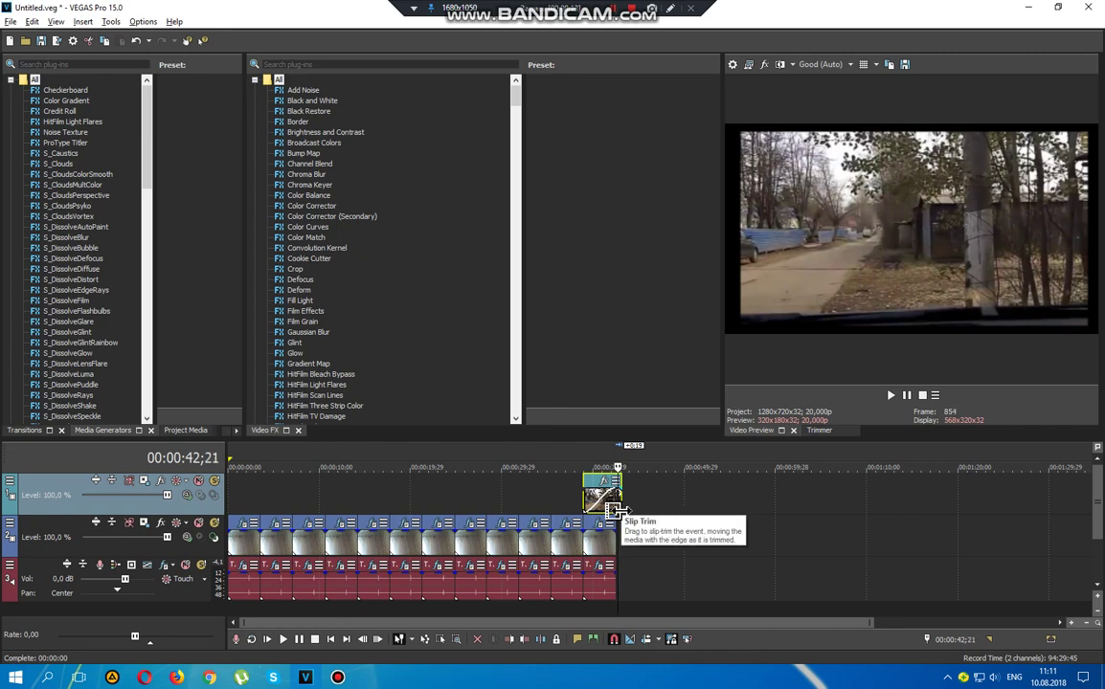
left_click_drag(615, 509, 617, 510)
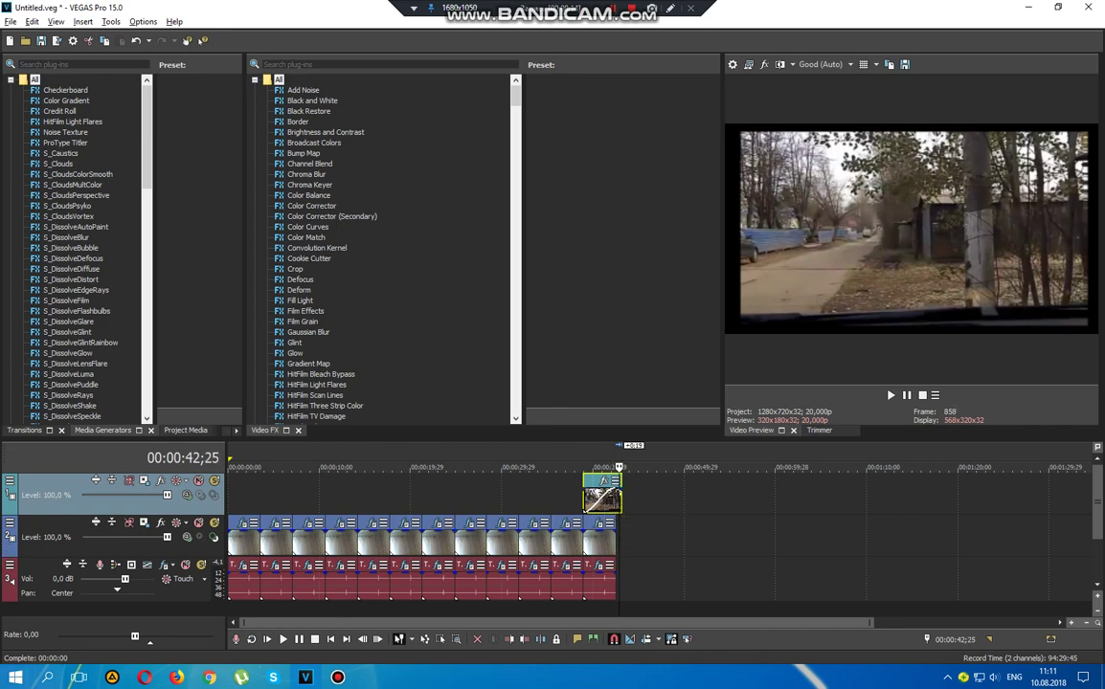
Step: Switch to the Opera browser and load the cdn.discordapp.com image Capture_2018-04-16_01.16.58.jpg
left_click(156, 682)
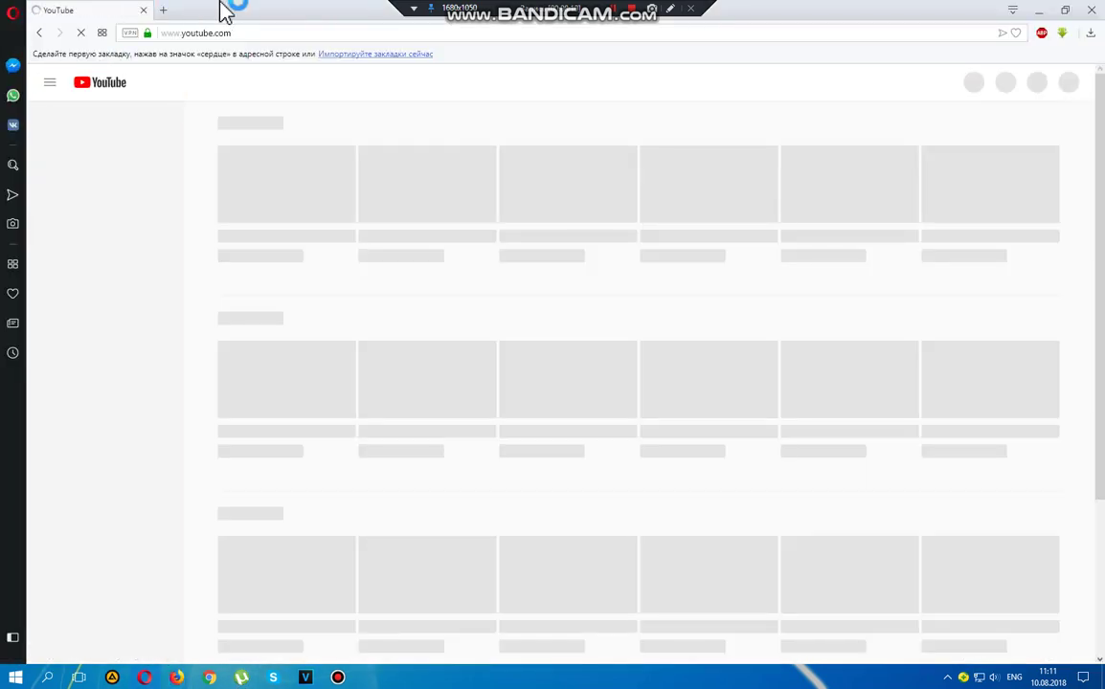
left_click(284, 35)
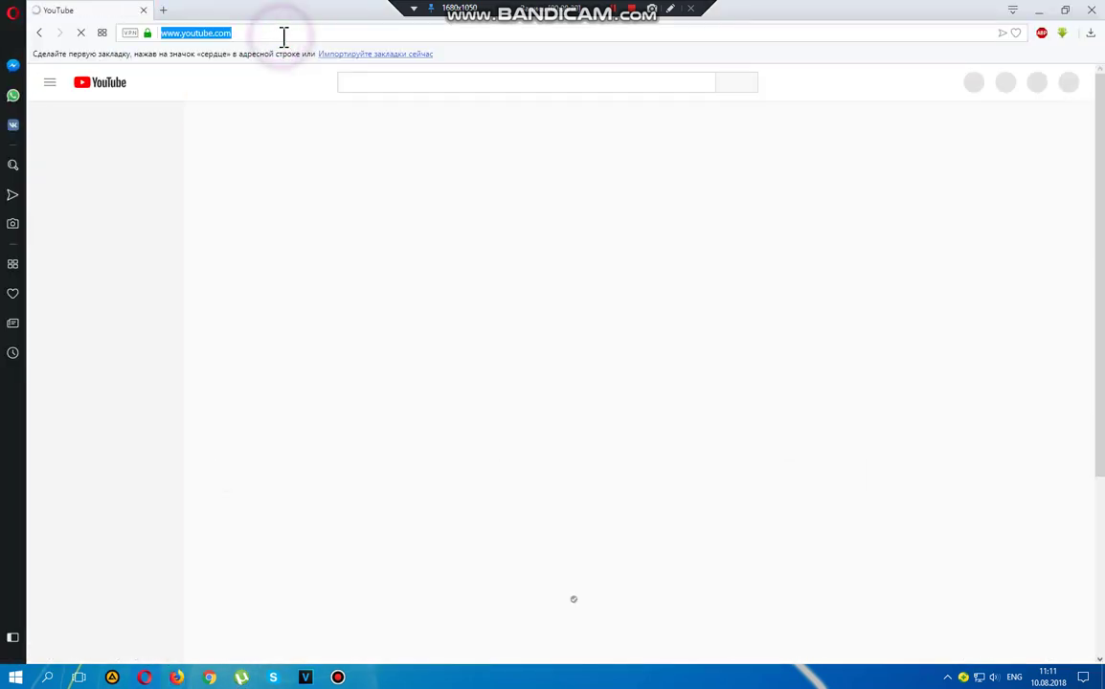
type("cd")
left_click(260, 51)
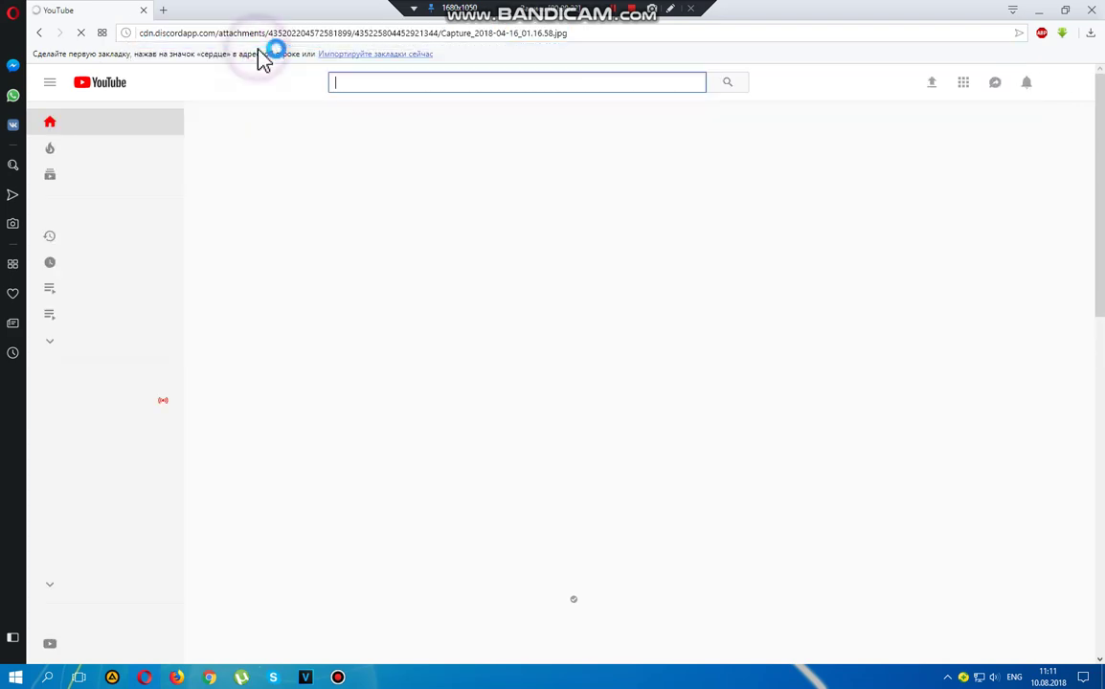
Step: Draw an arrow pointing at the image's web address and handwrite "LINK" and the start of a second word below it
left_click(673, 9)
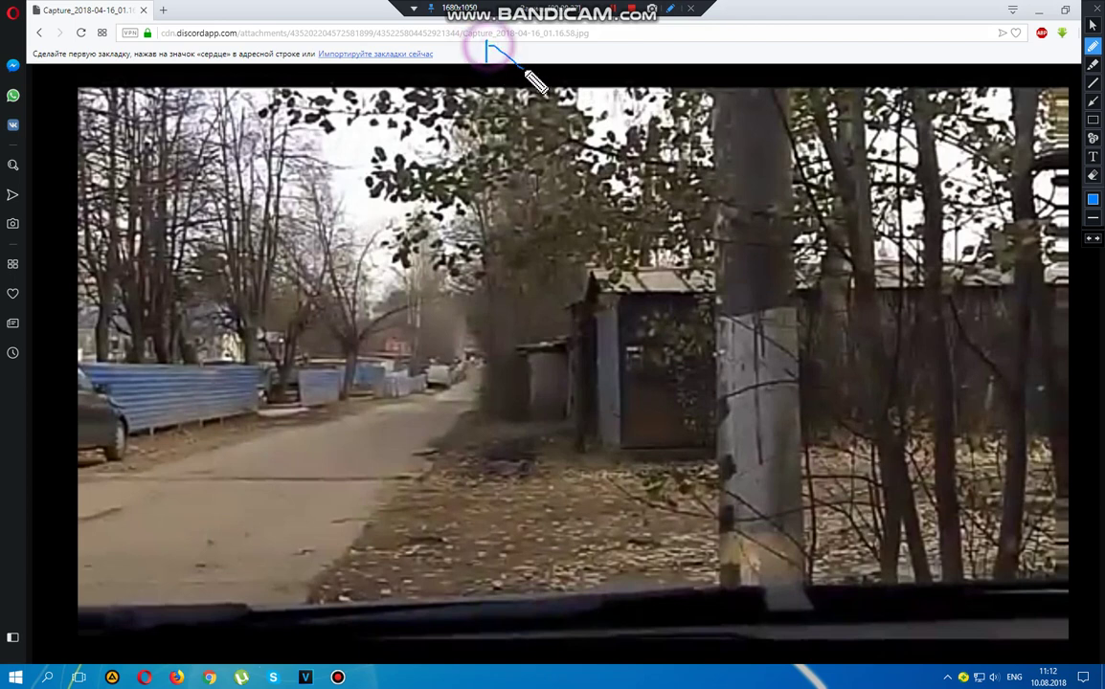
mouse_move(525, 69)
left_mouse_down()
mouse_move(487, 46)
mouse_move(554, 170)
left_mouse_up()
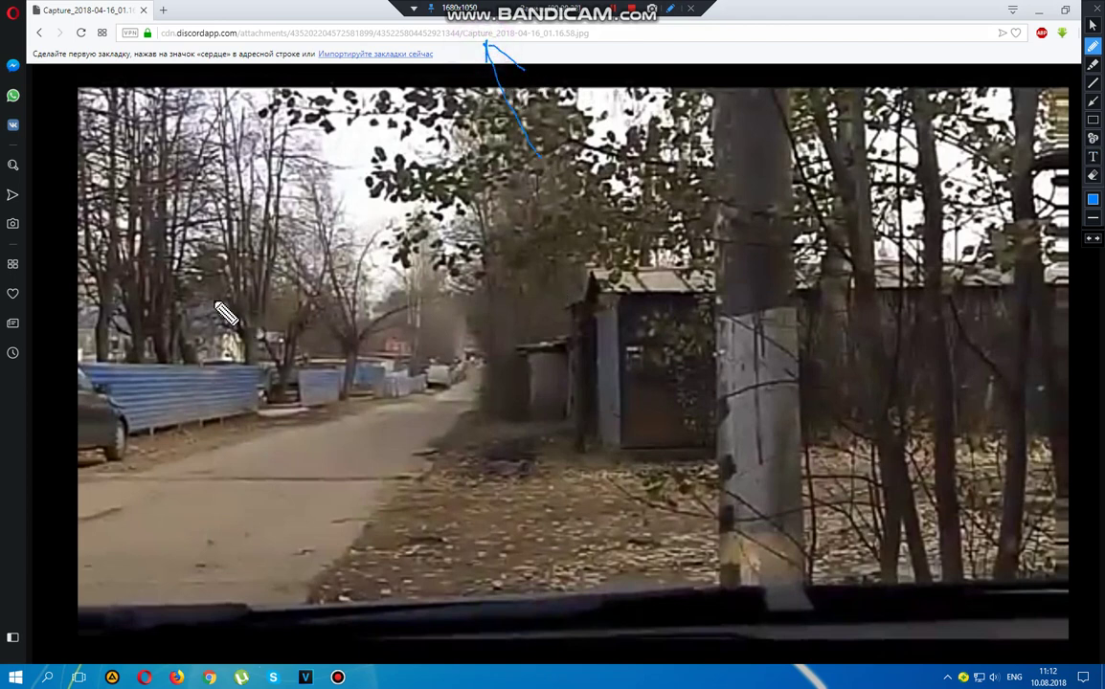
mouse_move(247, 283)
left_mouse_down()
mouse_move(232, 335)
mouse_move(283, 329)
mouse_move(282, 362)
mouse_move(302, 316)
mouse_move(319, 376)
mouse_move(369, 321)
mouse_move(358, 388)
left_mouse_up()
mouse_move(430, 340)
left_mouse_down()
mouse_move(364, 358)
mouse_move(484, 415)
left_mouse_up()
mouse_move(148, 503)
left_mouse_down()
mouse_move(195, 474)
mouse_move(245, 498)
mouse_move(271, 485)
mouse_move(331, 523)
left_mouse_up()
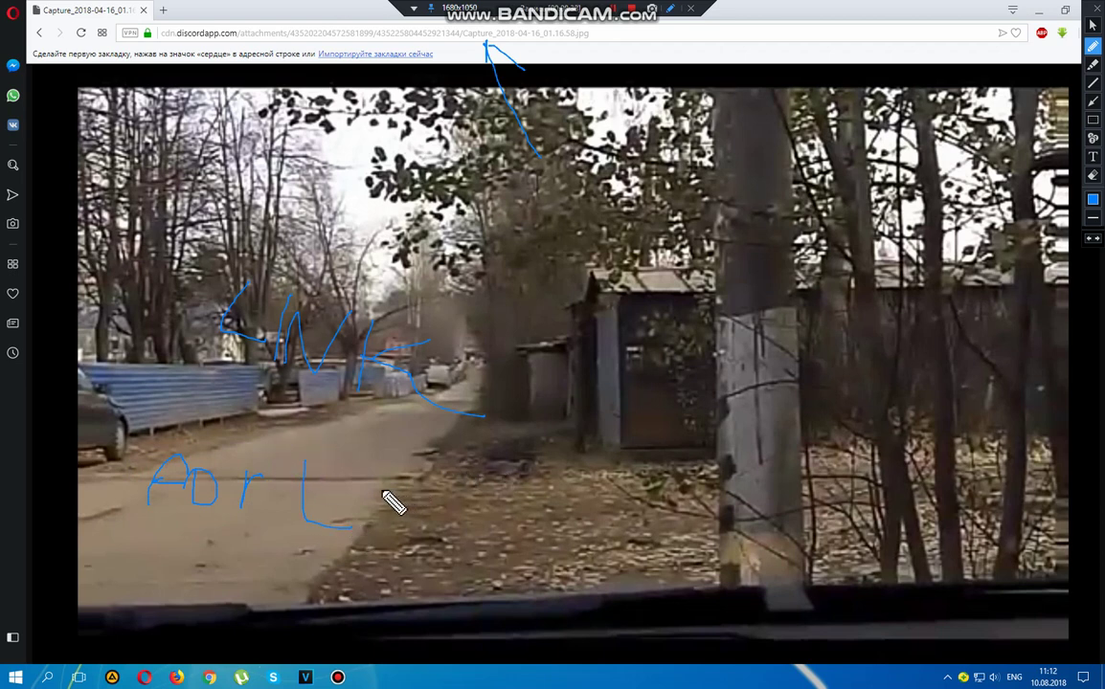